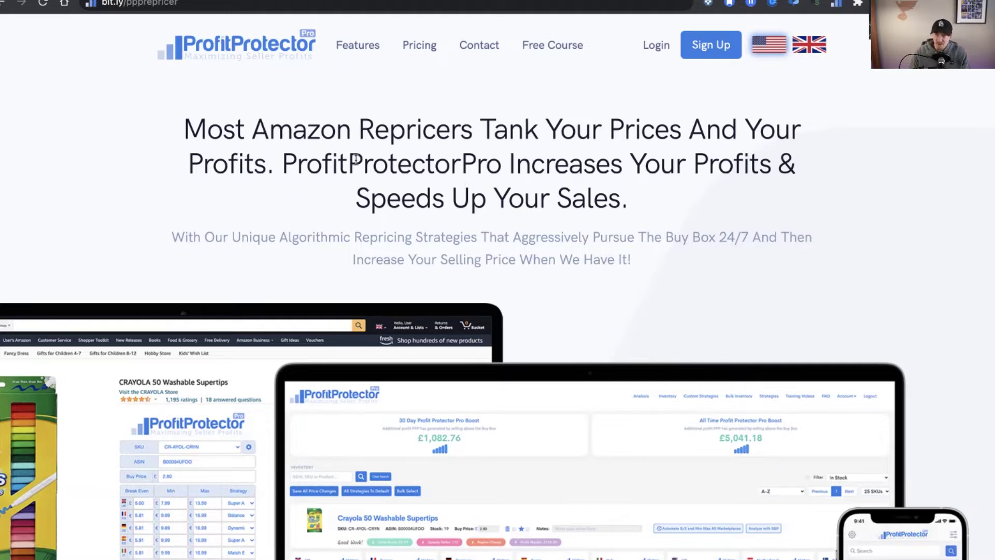
# Look through the ProfitProtectorPro landing page, covering its features, repricing strategies, Chrome extension, testimonials and FAQ
pyautogui.scroll(-10, 537, 228)
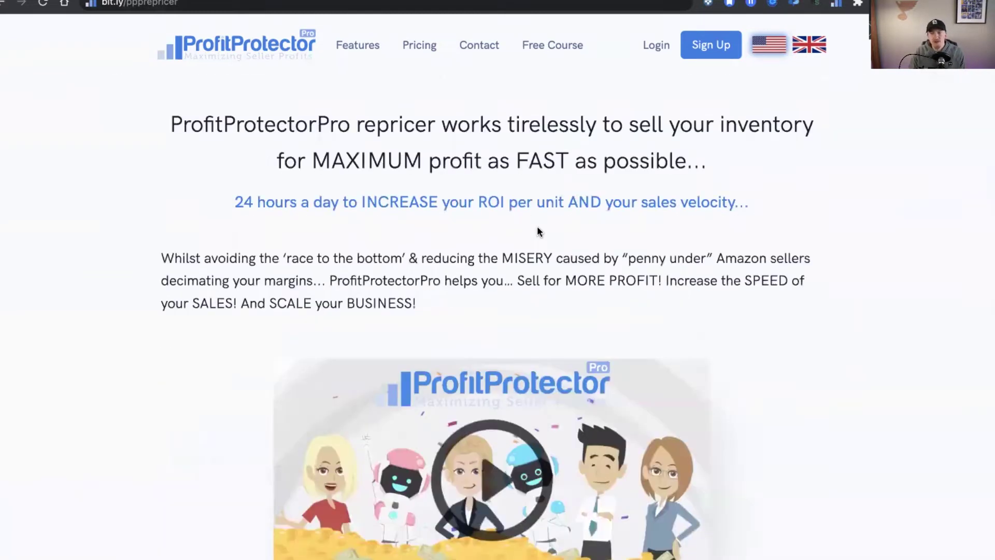
pyautogui.scroll(-12, 537, 229)
pyautogui.scroll(-12, 538, 232)
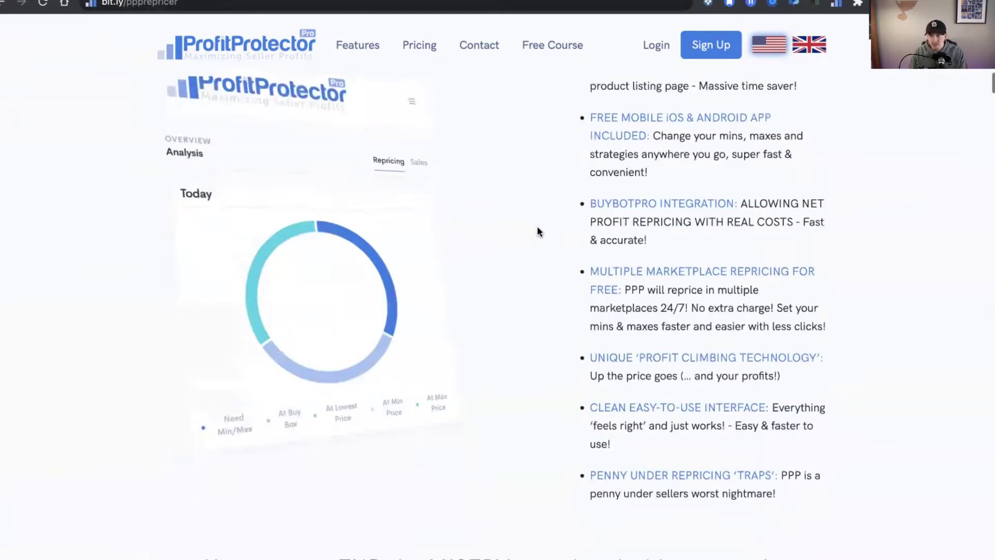
pyautogui.scroll(-15, 537, 232)
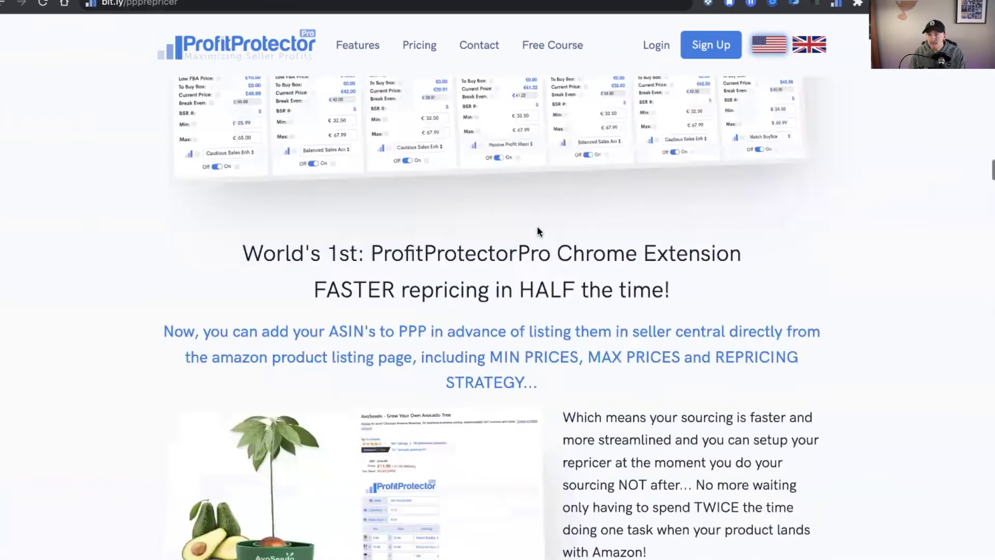
pyautogui.scroll(-20, 537, 229)
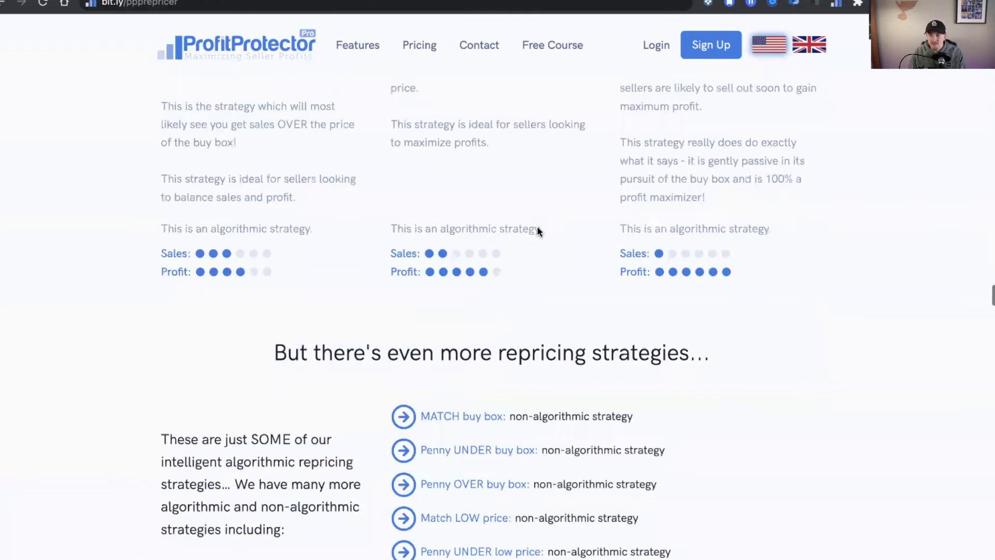
pyautogui.scroll(-15, 538, 232)
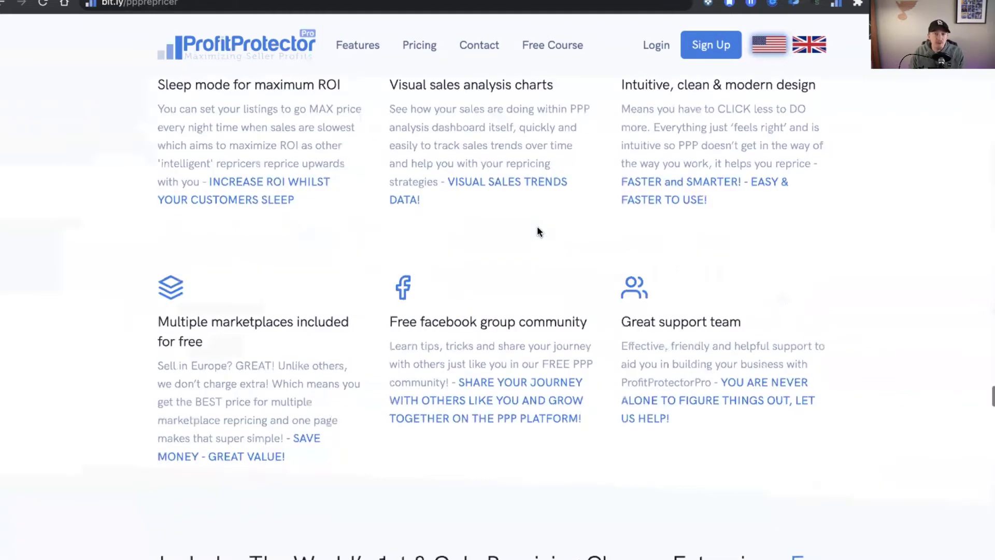
pyautogui.scroll(-5, 536, 231)
pyautogui.scroll(-10, 537, 232)
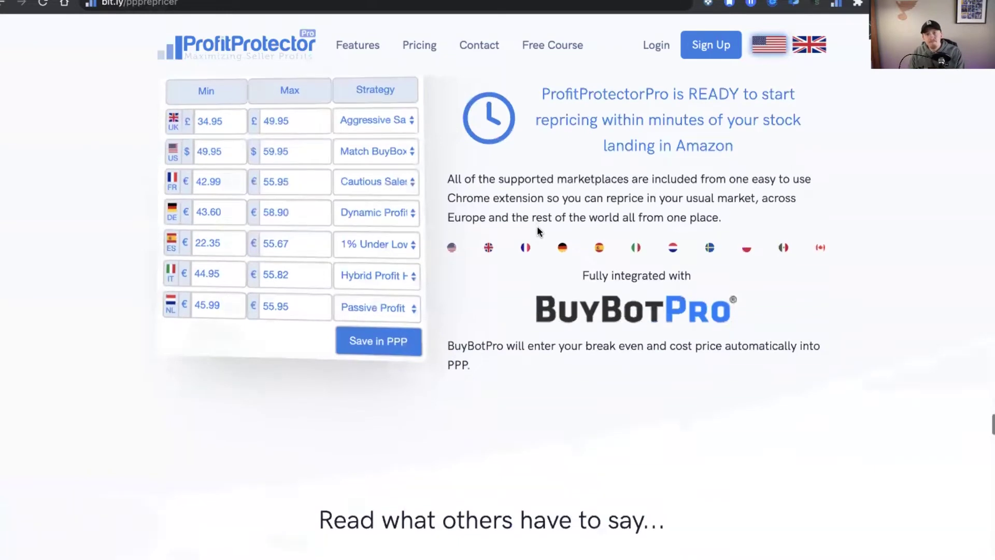
pyautogui.scroll(-3, 536, 228)
pyautogui.scroll(-15, 537, 230)
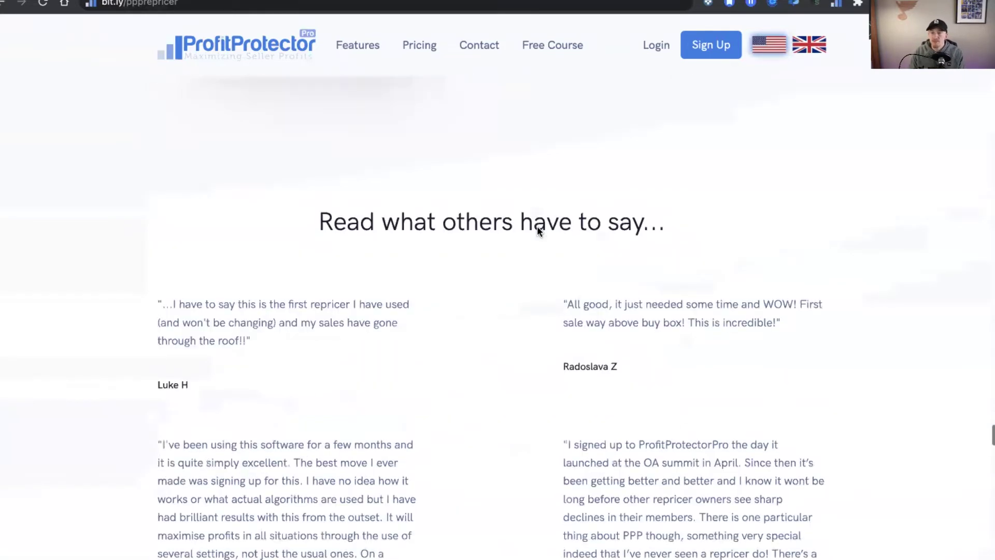
pyautogui.scroll(-20, 539, 233)
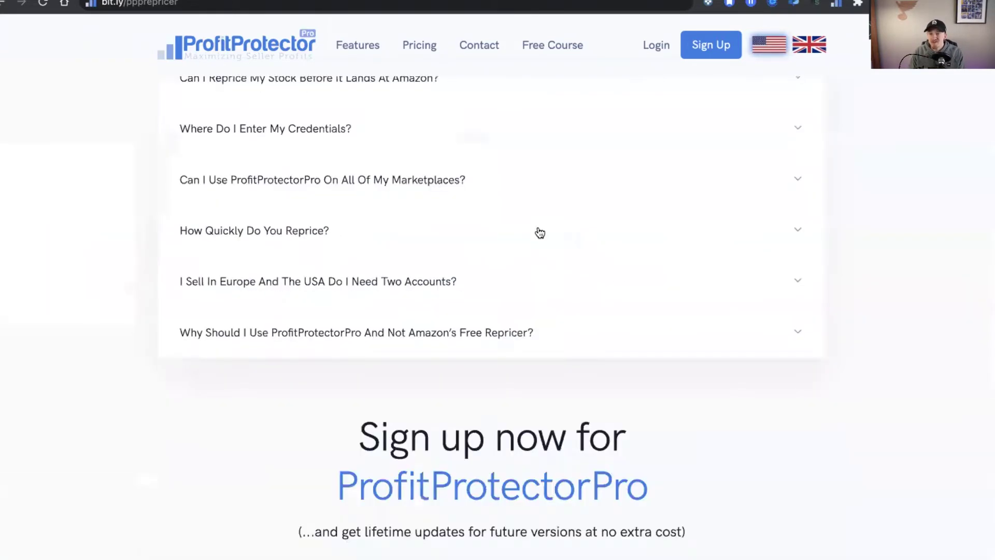
# Compare the annual US plans for 1,000, 5,000 and 10,000 listings, including their monthly prices and included features
pyautogui.scroll(2, 540, 233)
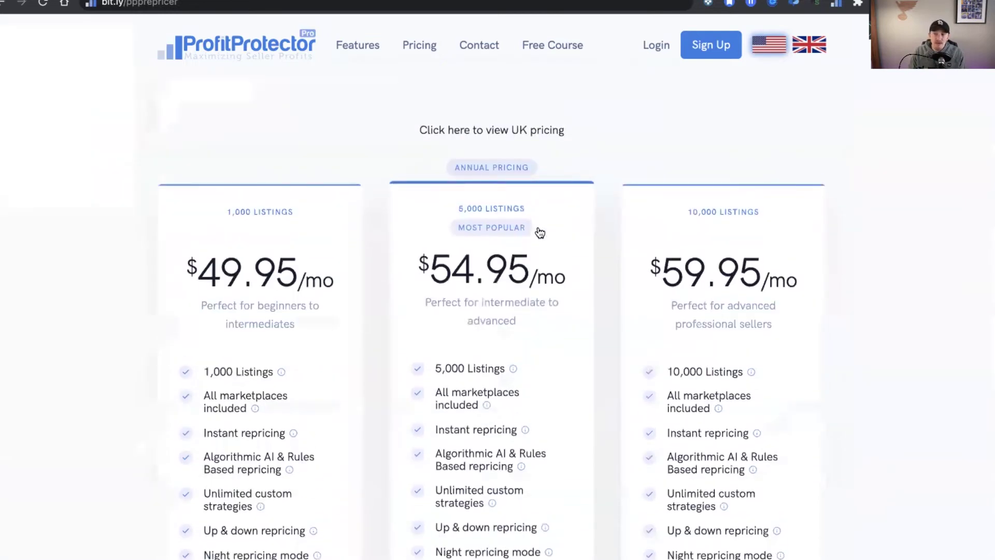
pyautogui.scroll(4, 377, 202)
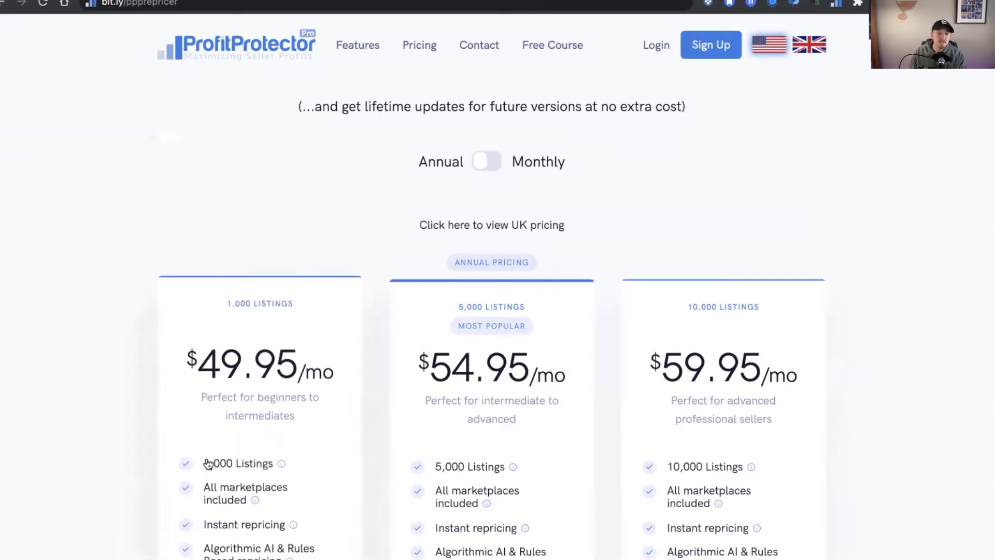
pyautogui.moveTo(263, 474)
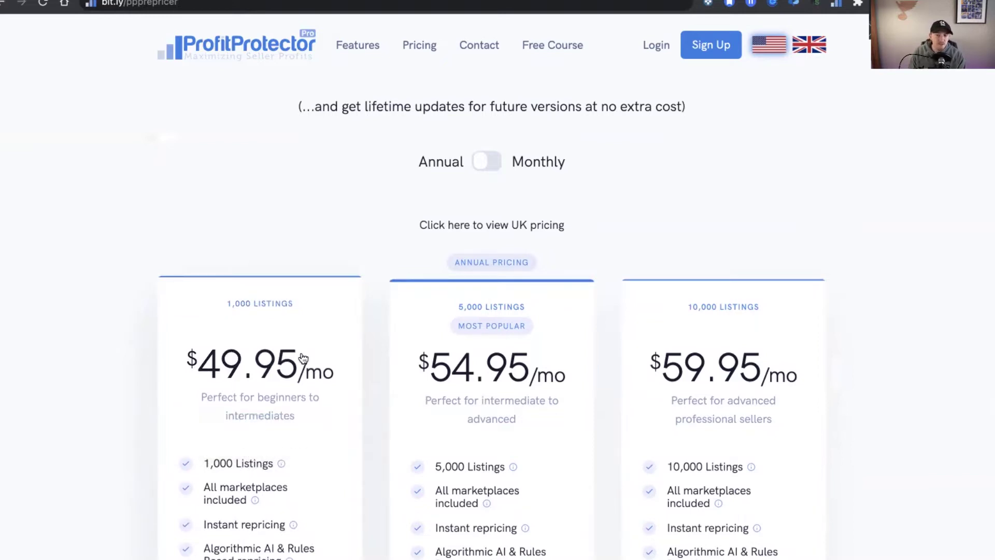
pyautogui.moveTo(475, 464)
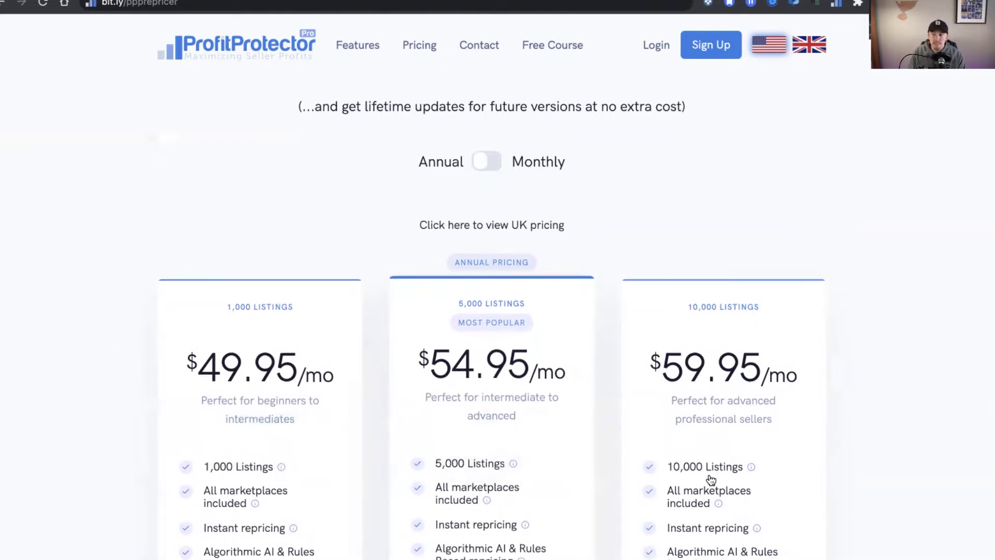
pyautogui.moveTo(712, 470)
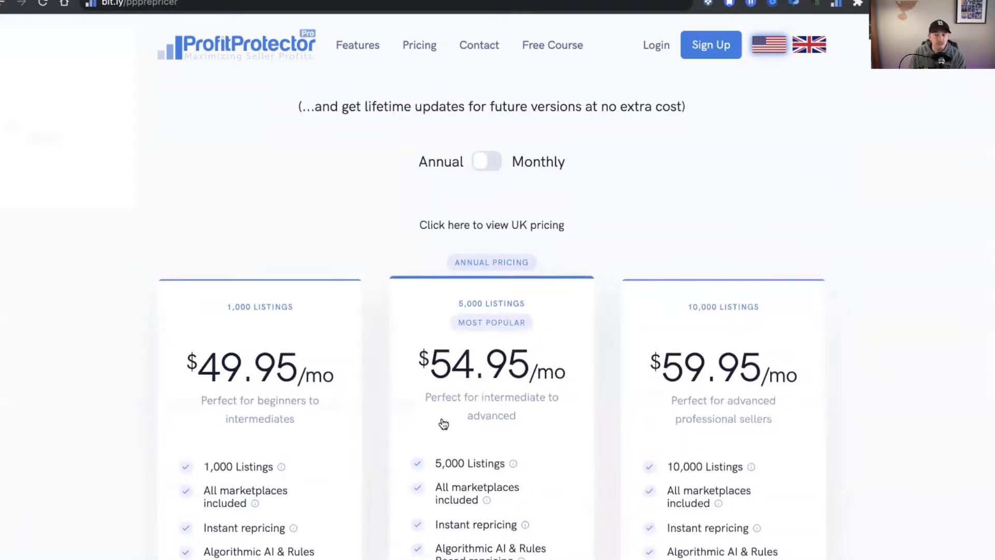
pyautogui.scroll(-6, 443, 424)
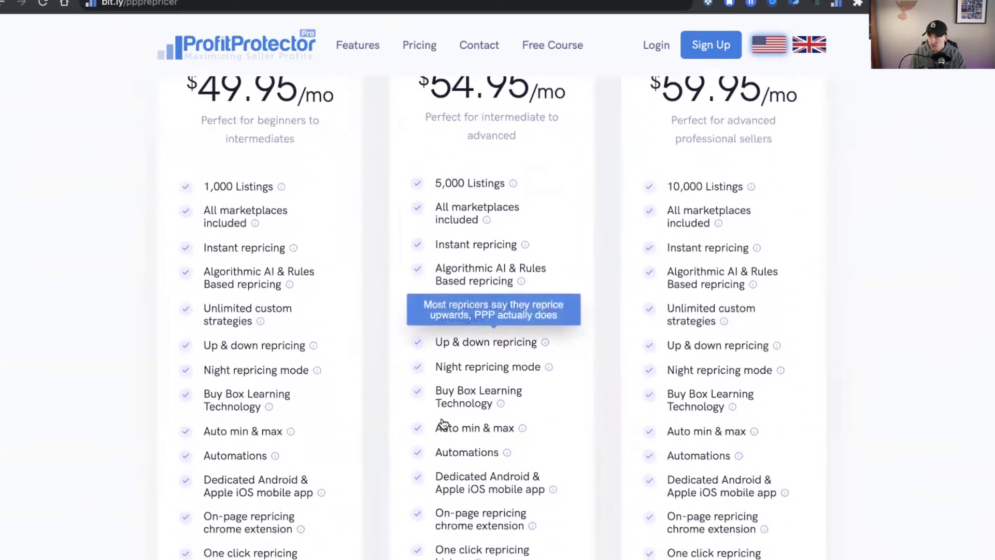
pyautogui.scroll(-3, 444, 424)
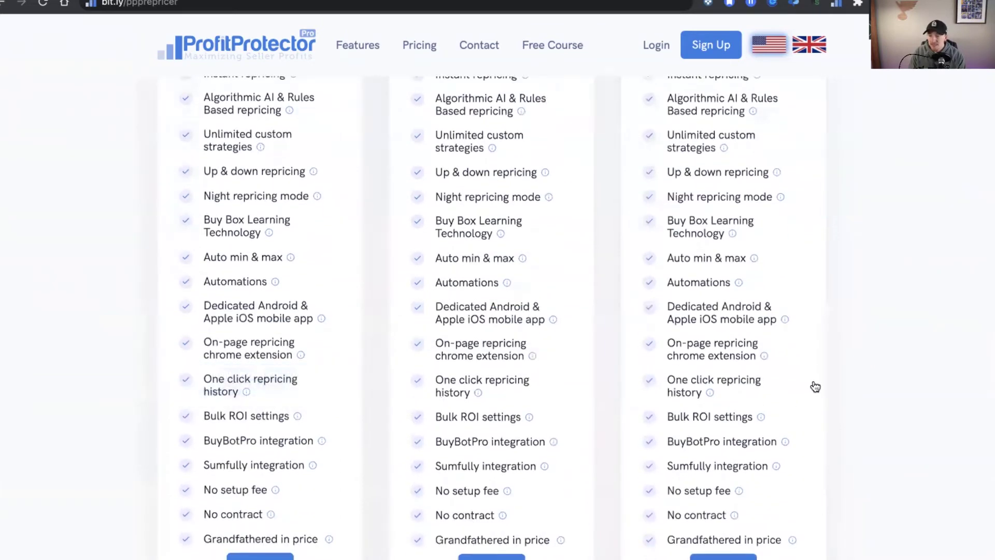
pyautogui.scroll(7, 488, 439)
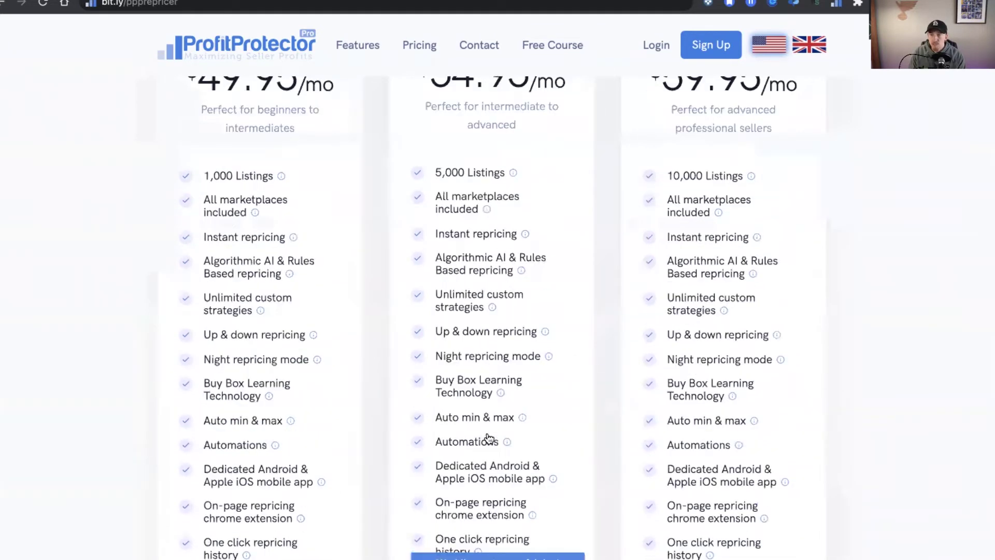
pyautogui.scroll(-10, 504, 442)
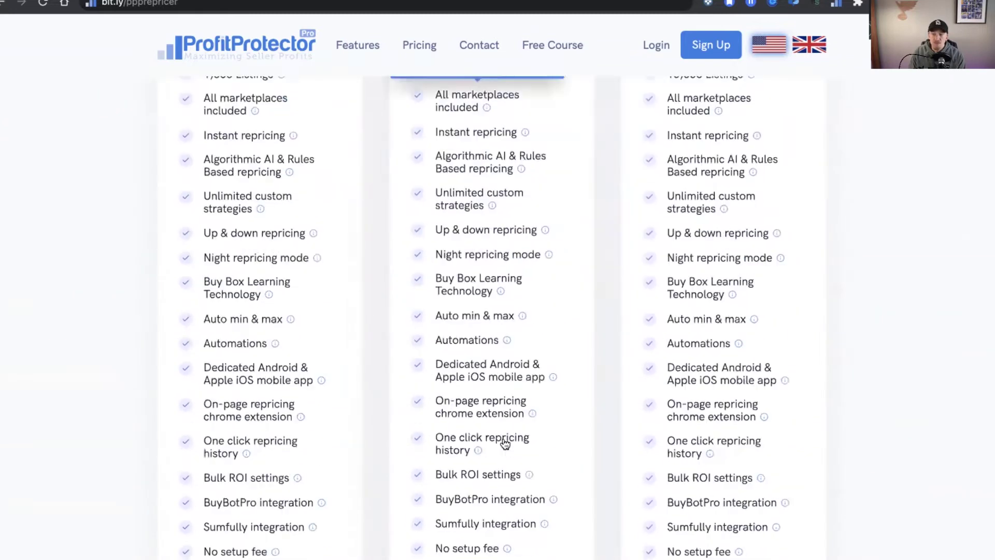
pyautogui.scroll(-3, 565, 394)
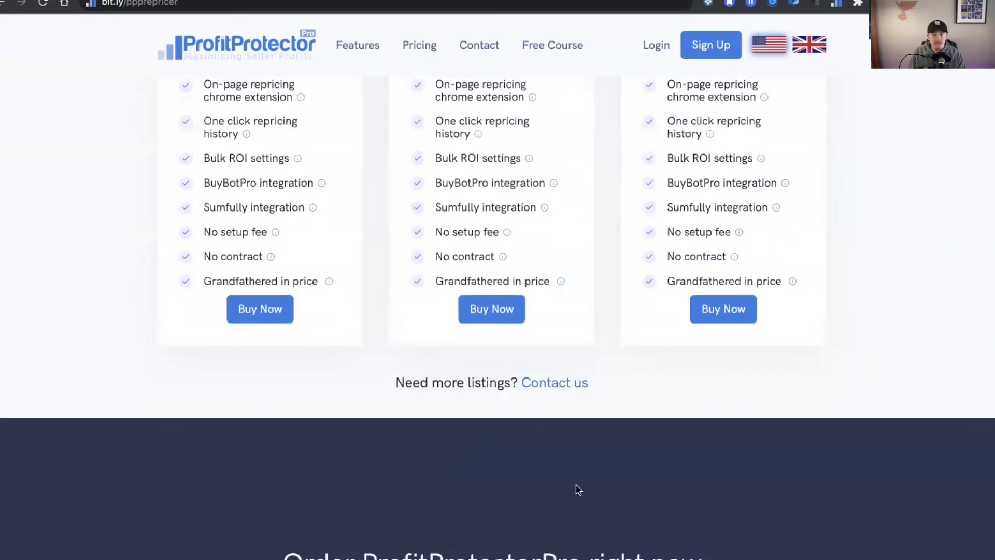
# Return to the plan prices and switch the pricing display from annual to monthly billing
pyautogui.scroll(7, 577, 490)
pyautogui.scroll(5, 577, 490)
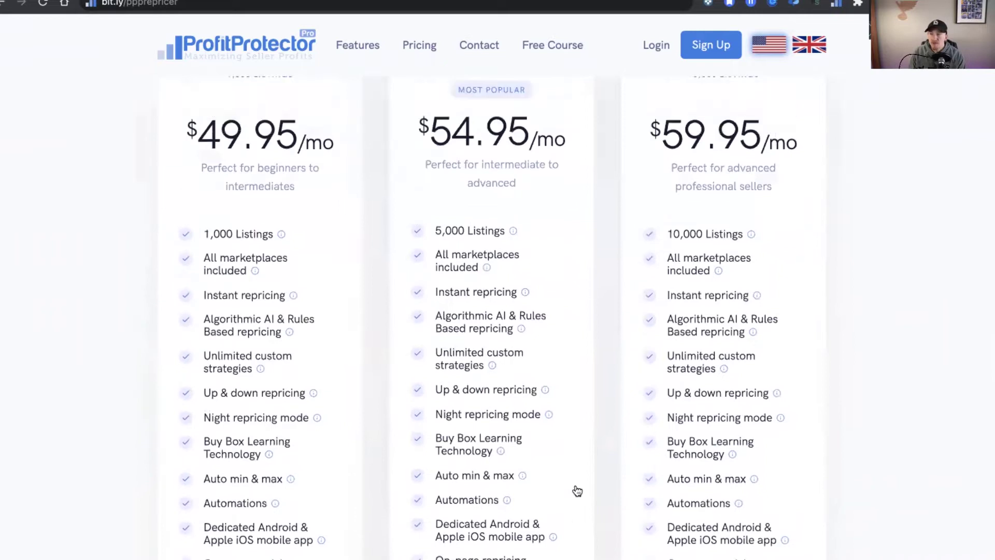
pyautogui.scroll(2, 577, 491)
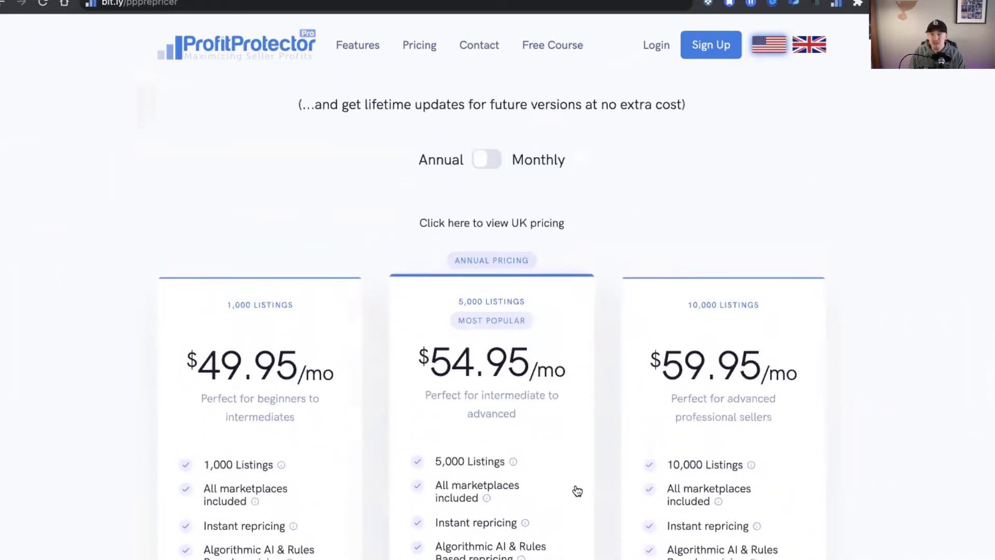
pyautogui.scroll(-1, 574, 489)
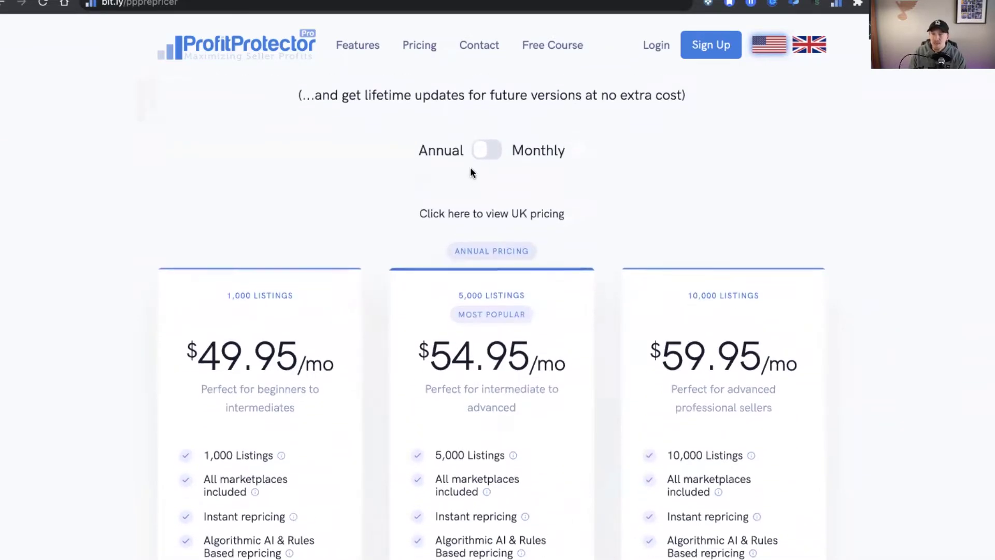
pyautogui.click(480, 151)
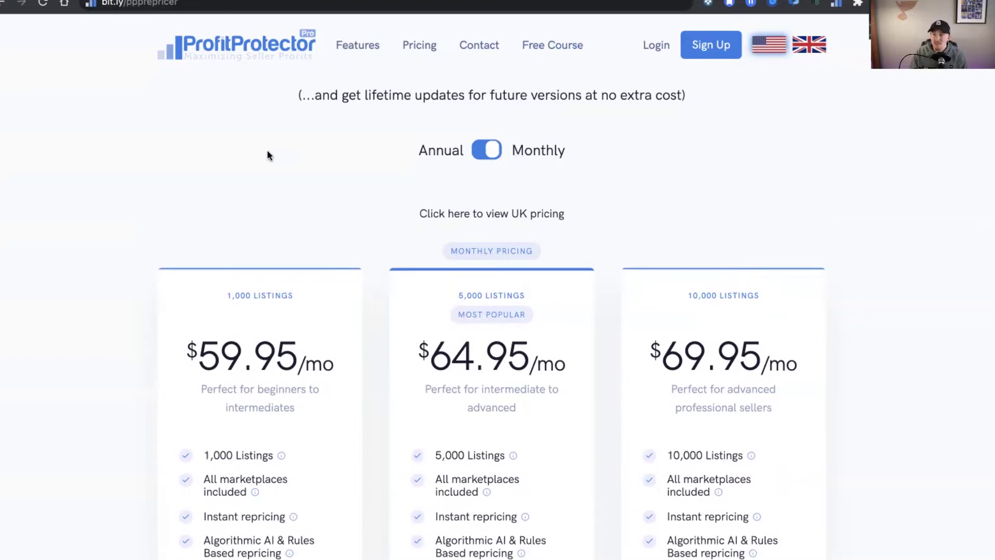
pyautogui.scroll(-1, 279, 142)
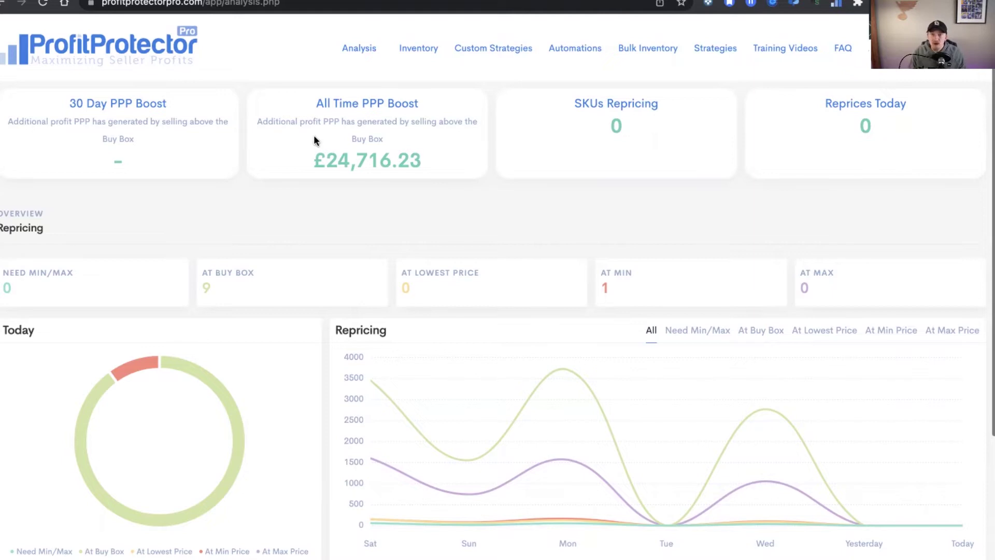
# Open the Analysis dashboard in the repricer account and review the 30 Day and All Time PPP Boost figures
pyautogui.click(361, 49)
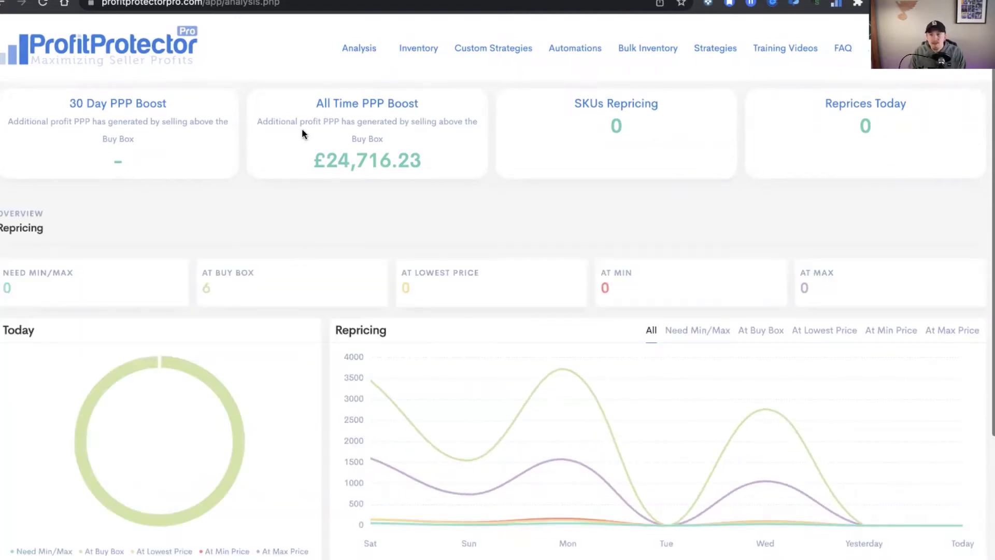
pyautogui.moveTo(264, 123)
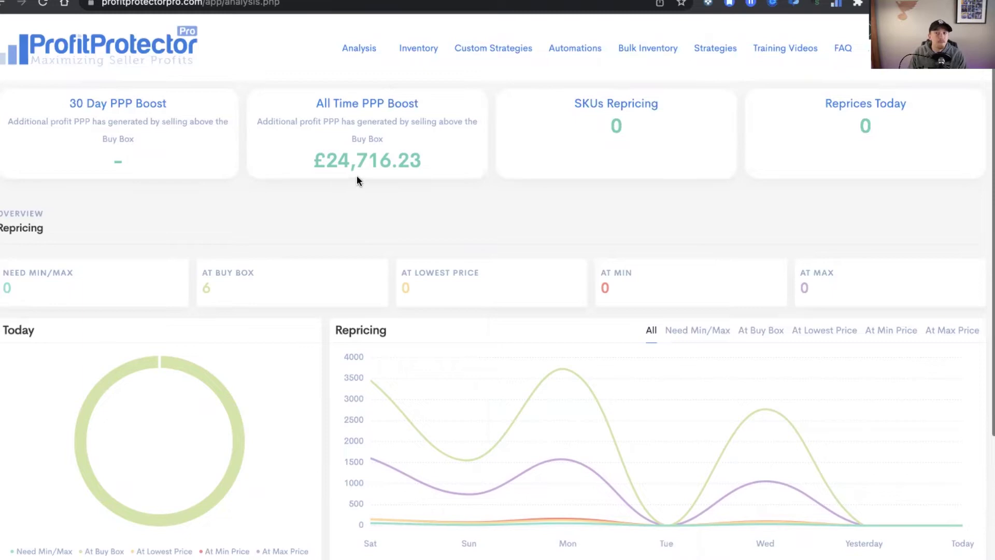
pyautogui.moveTo(424, 165)
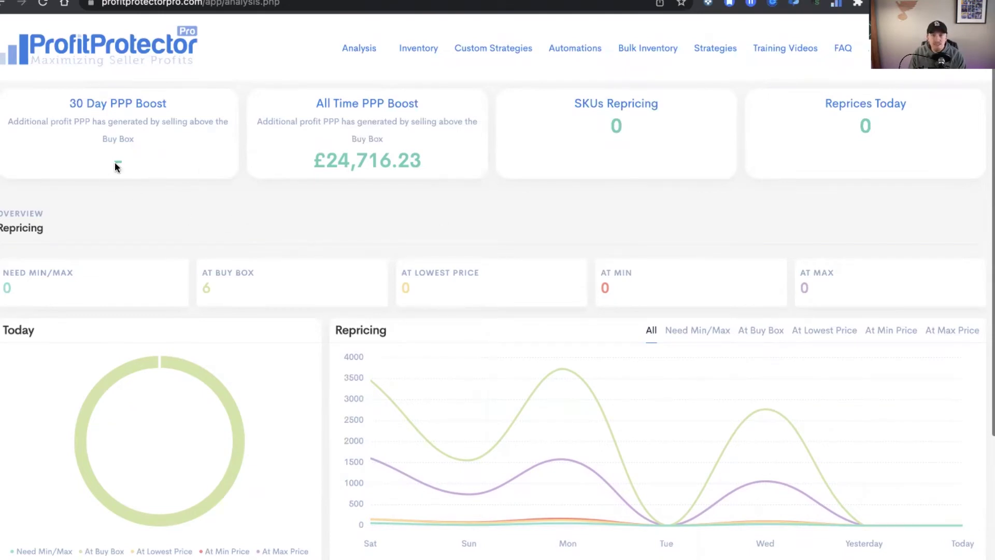
pyautogui.moveTo(95, 114)
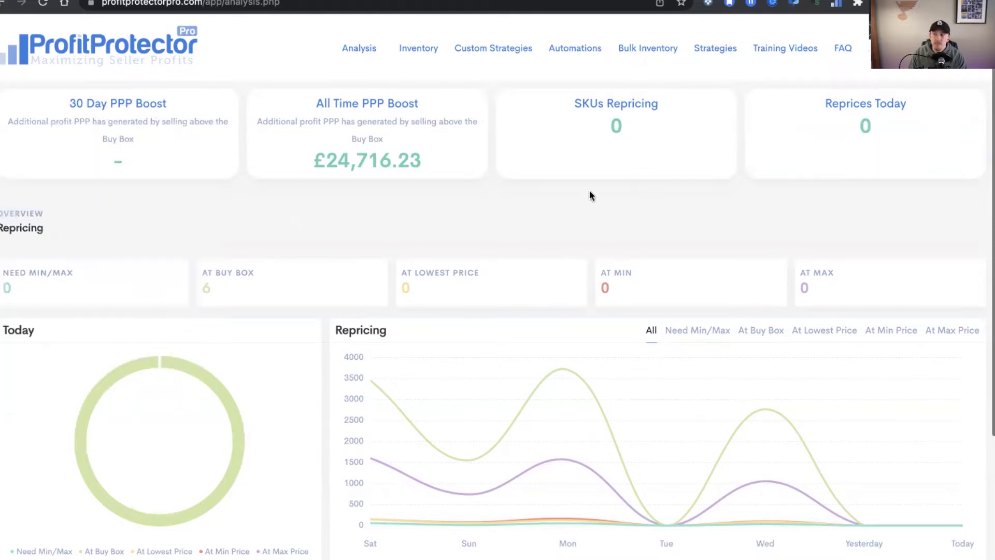
# Show the United States sales in the Sales chart of the Analysis dashboard and inspect its daily data
pyautogui.scroll(-5, 459, 231)
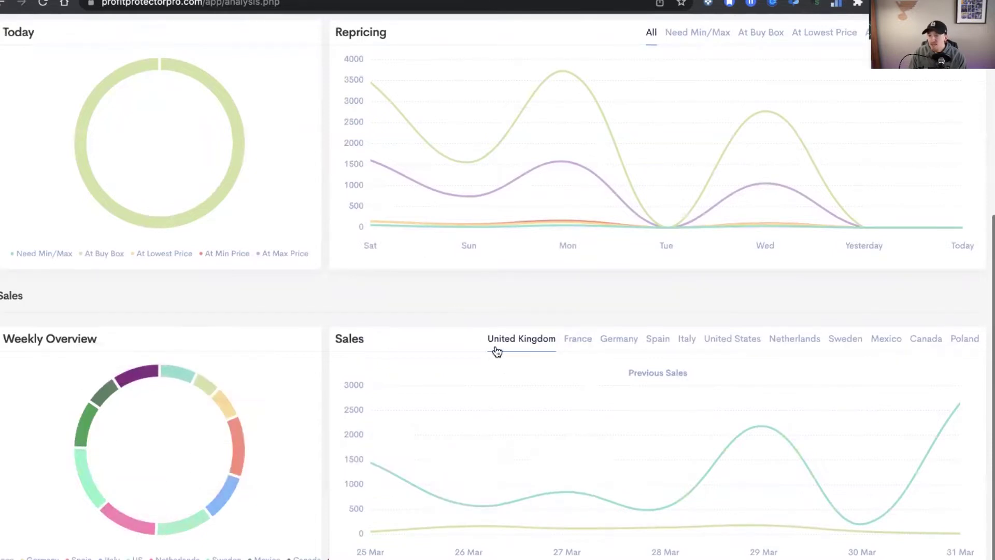
pyautogui.click(734, 340)
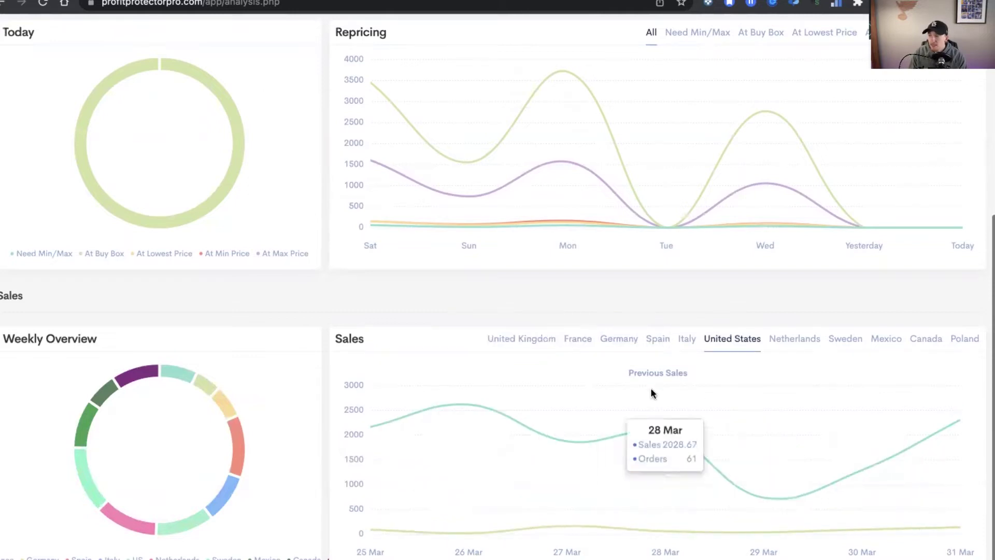
pyautogui.scroll(1, 483, 429)
pyautogui.scroll(5, 482, 429)
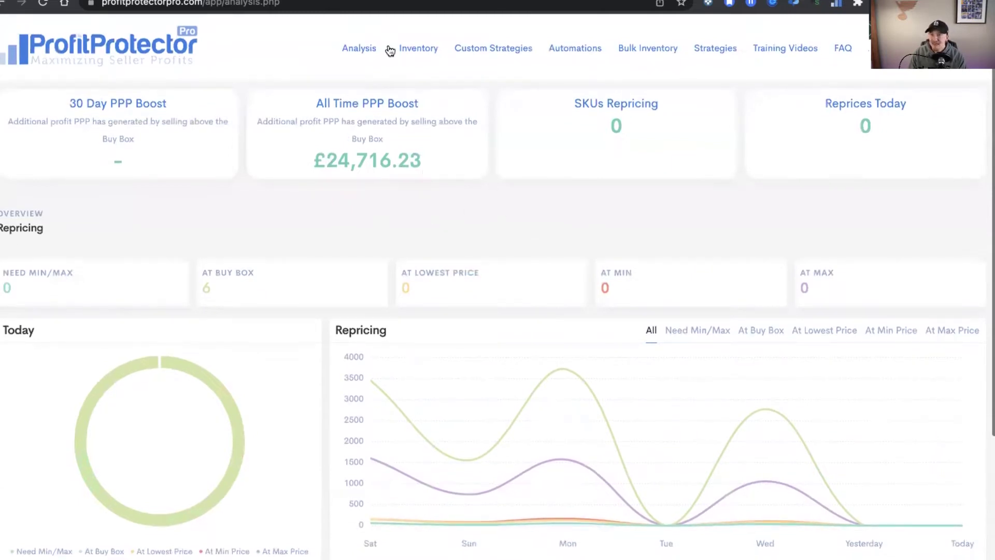
# Open the inventory and activate the Buy Price field of the Lindt Creation Dessert chocolate box listing
pyautogui.click(431, 51)
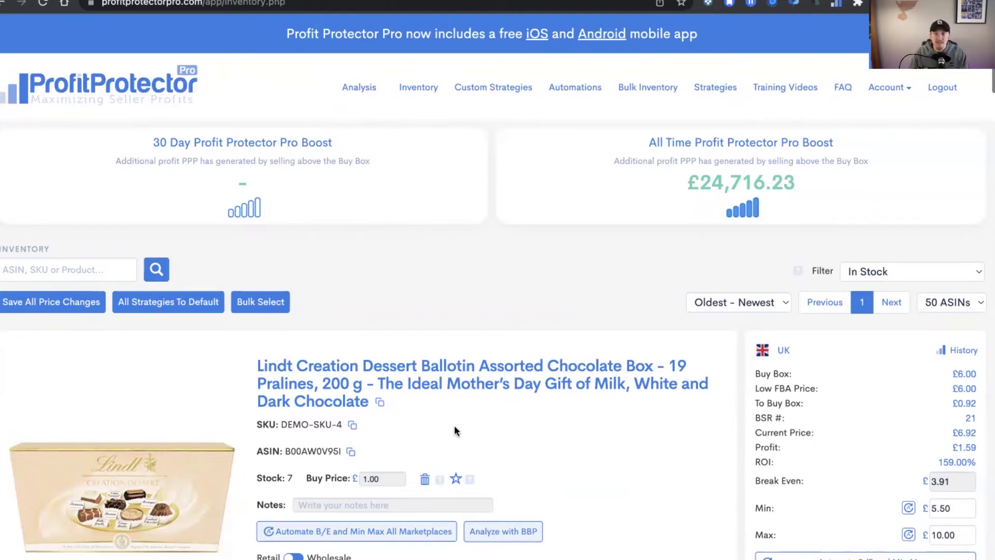
pyautogui.scroll(-1, 454, 431)
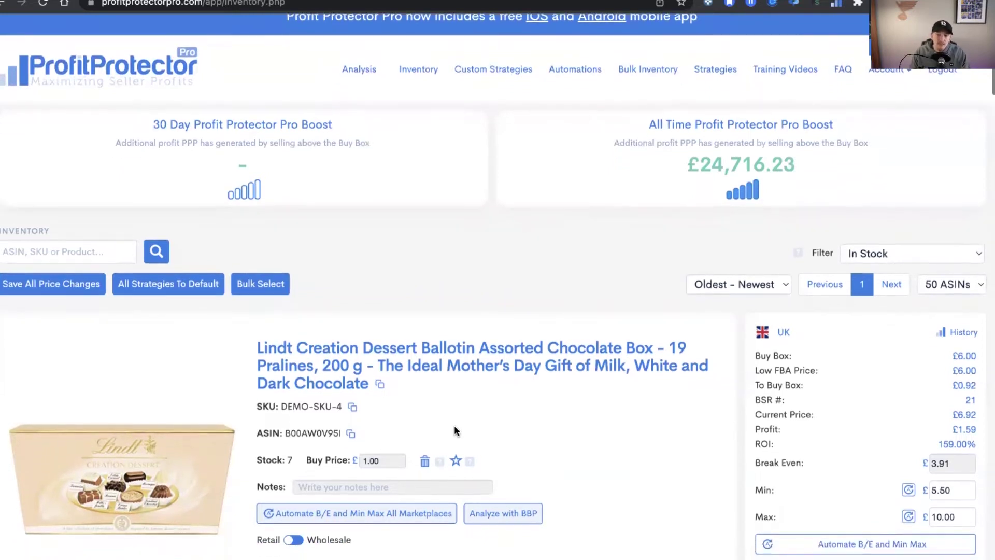
pyautogui.scroll(-2, 454, 431)
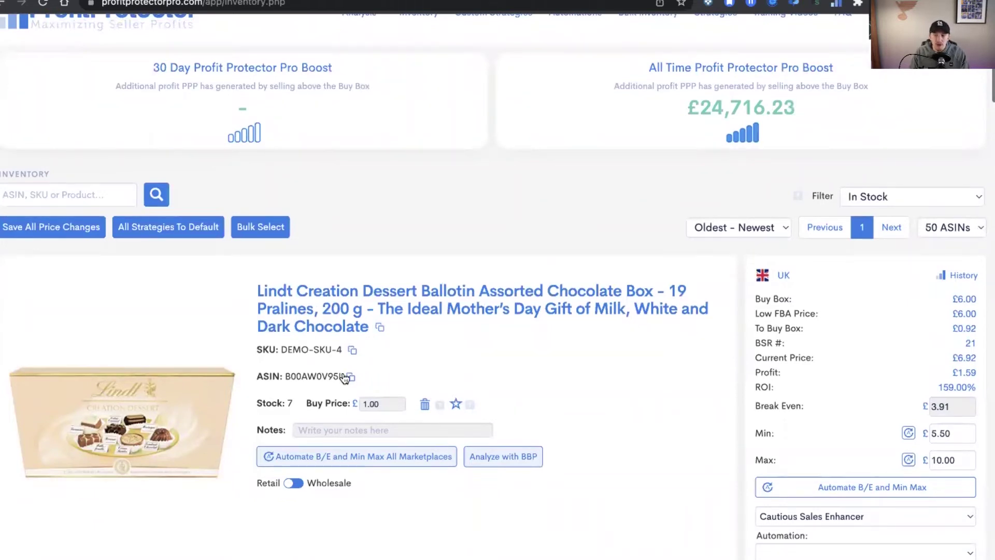
pyautogui.click(385, 403)
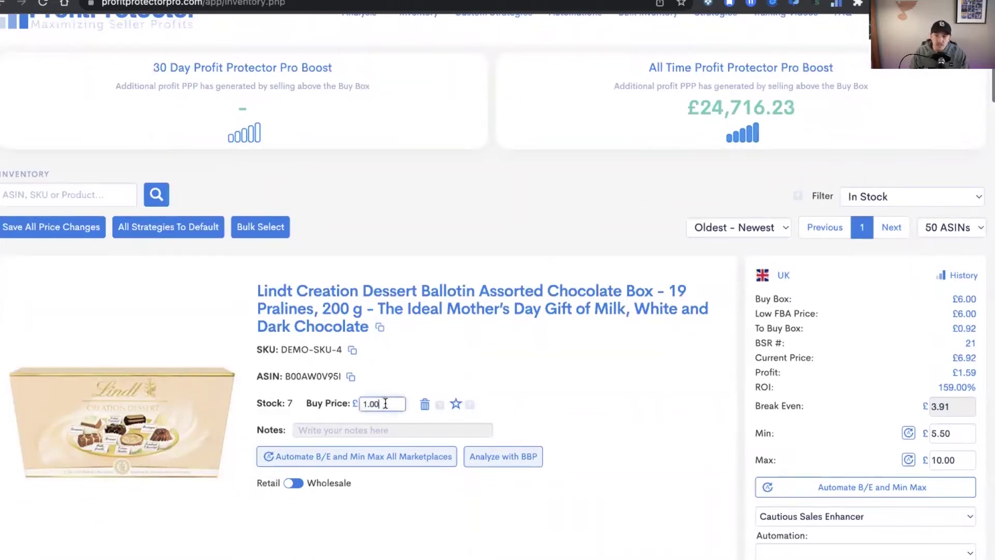
pyautogui.scroll(-1, 614, 370)
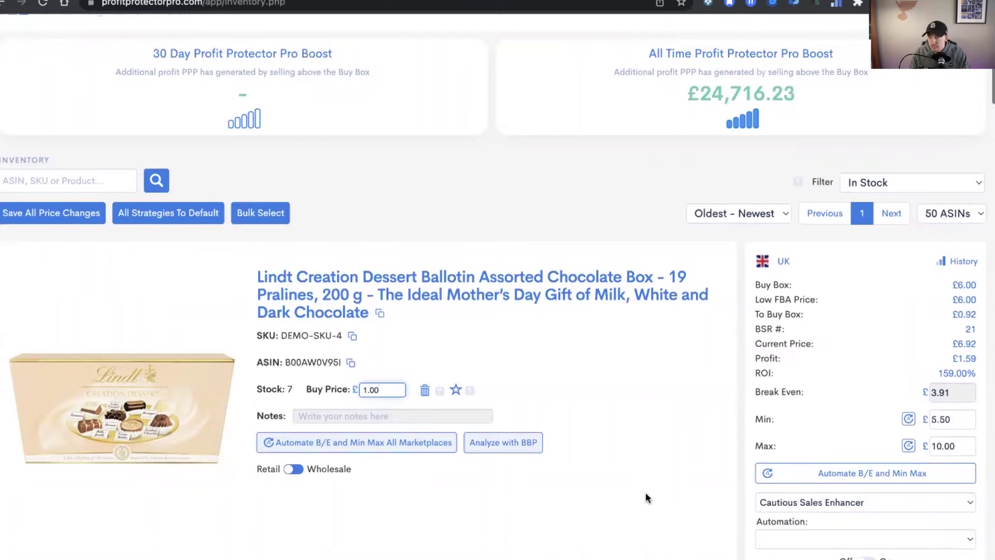
# View the UK price history of the Lindt chocolate box listing and look through its available repricing strategies
pyautogui.click(946, 262)
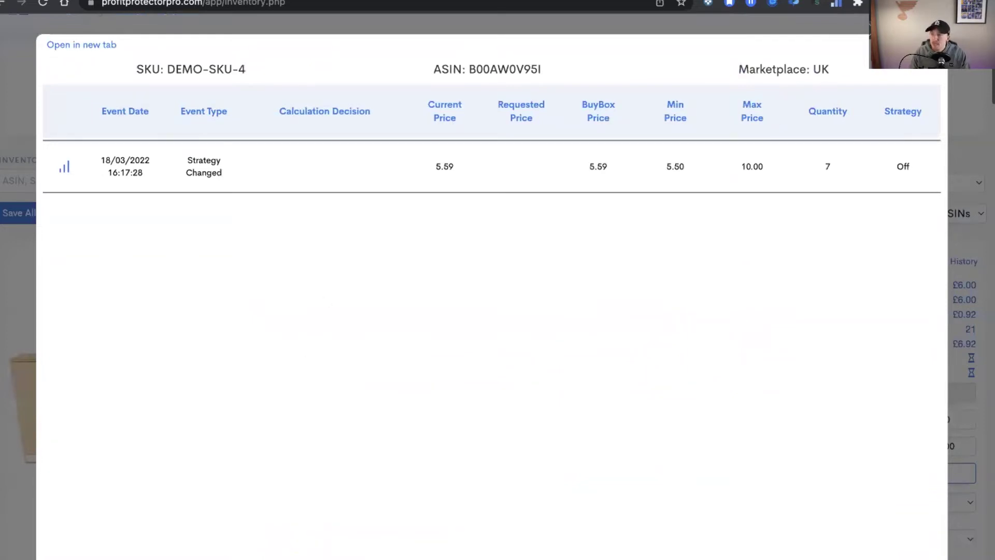
pyautogui.press('Escape')
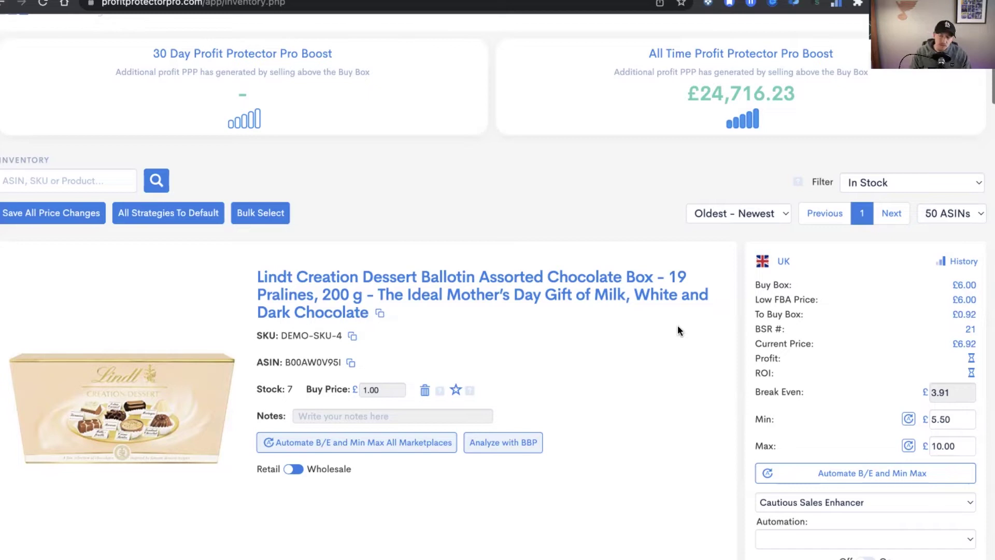
pyautogui.scroll(-1, 678, 330)
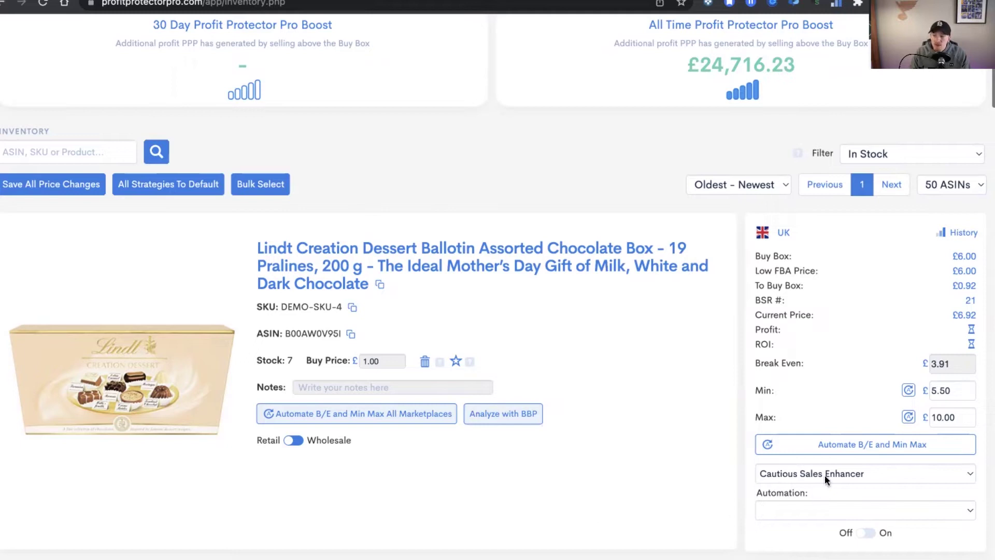
pyautogui.click(838, 476)
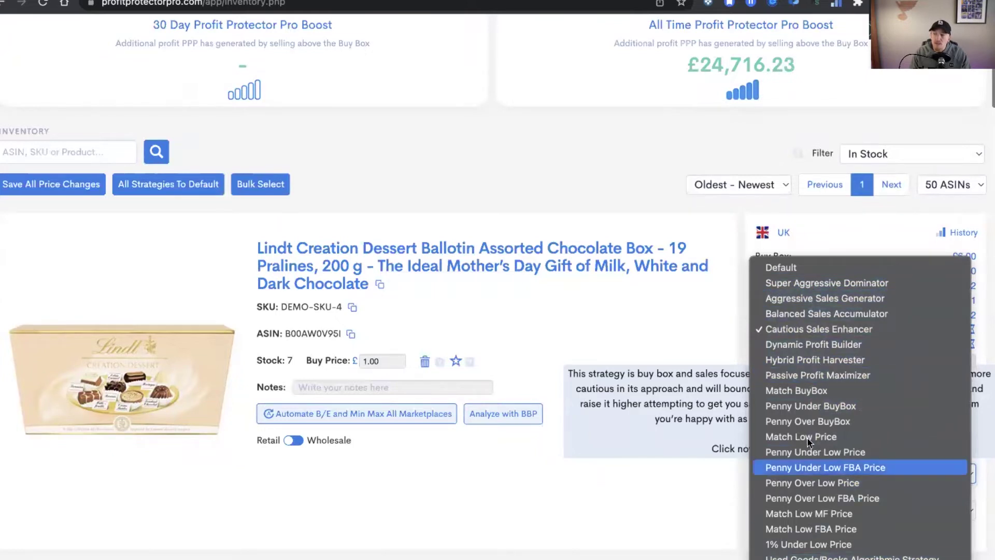
pyautogui.click(695, 489)
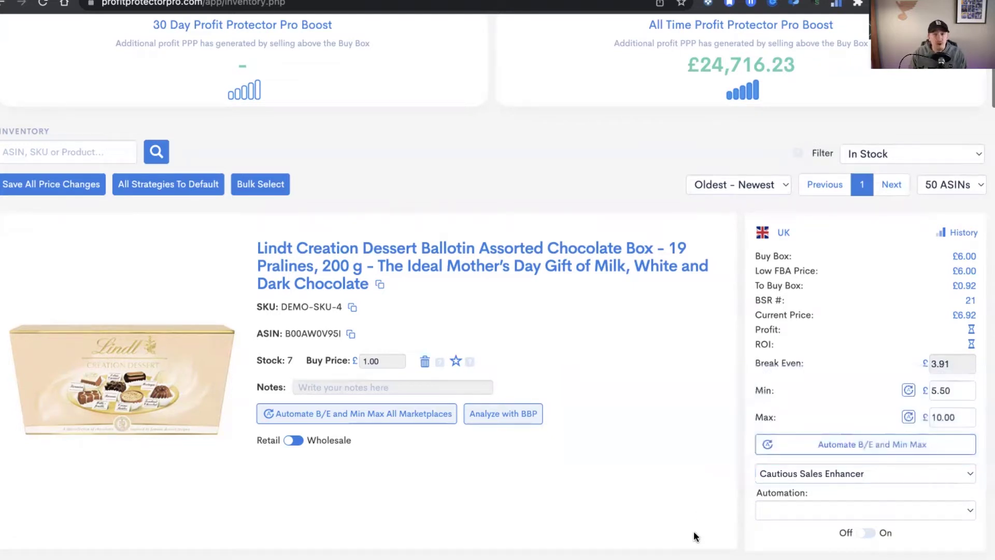
# Look through the inventory's filter and sort options, keeping In Stock and Oldest - Newest, and activate the product search field
pyautogui.scroll(-1, 694, 531)
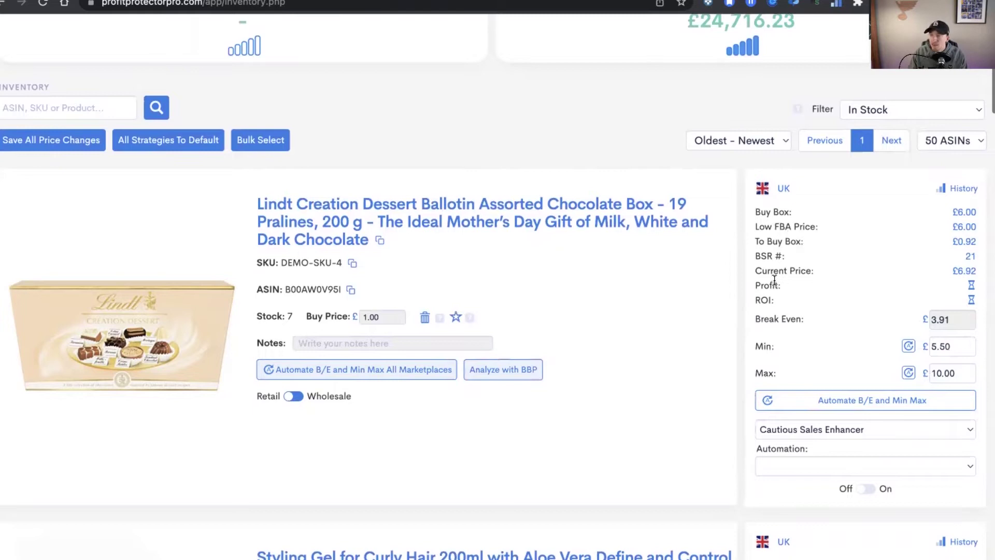
pyautogui.moveTo(796, 274); pyautogui.dragTo(803, 274)
pyautogui.click(802, 275)
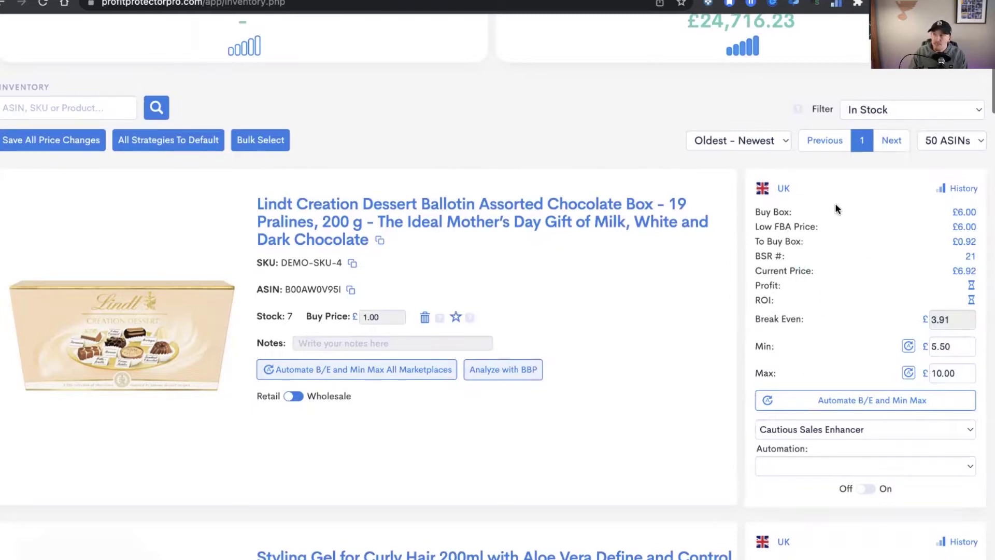
pyautogui.click(888, 111)
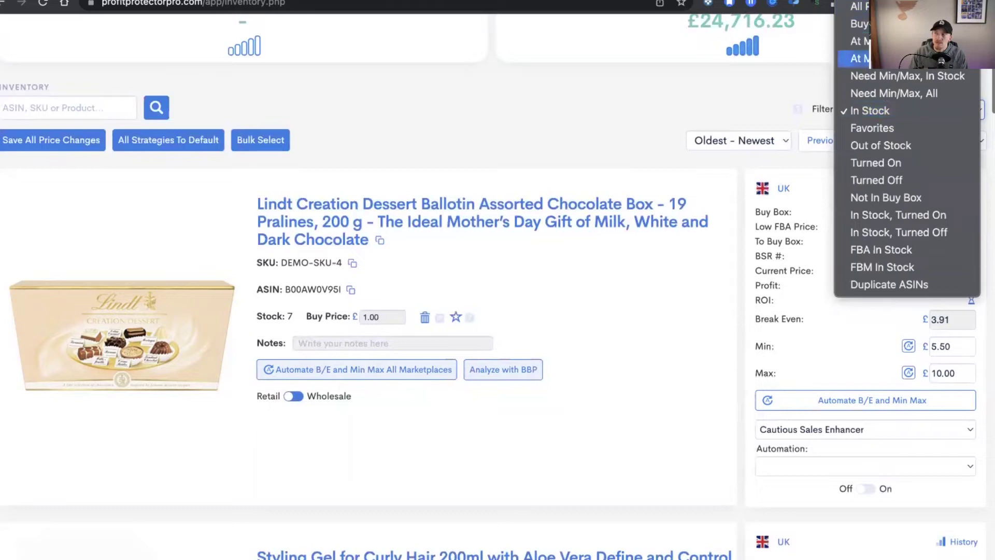
pyautogui.click(878, 110)
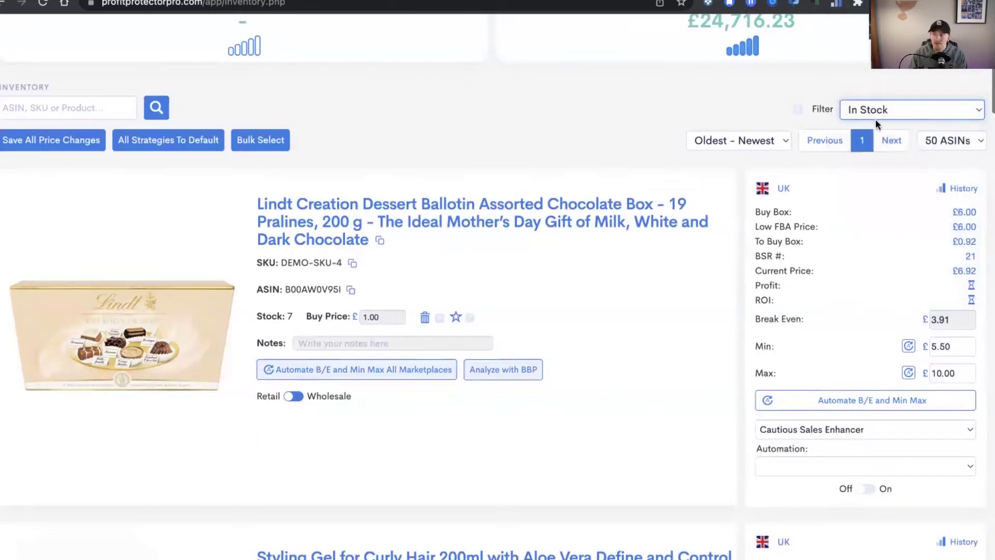
pyautogui.click(782, 143)
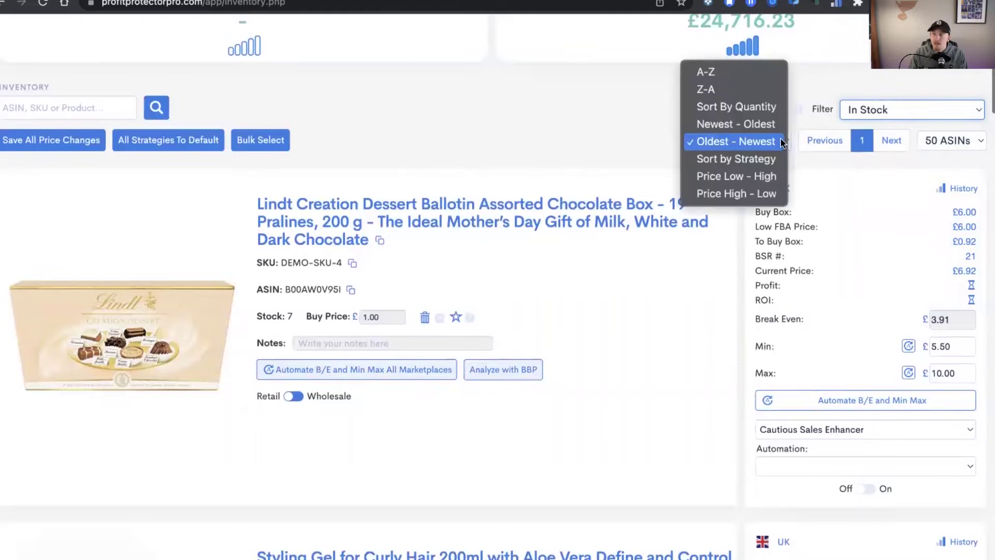
pyautogui.click(847, 223)
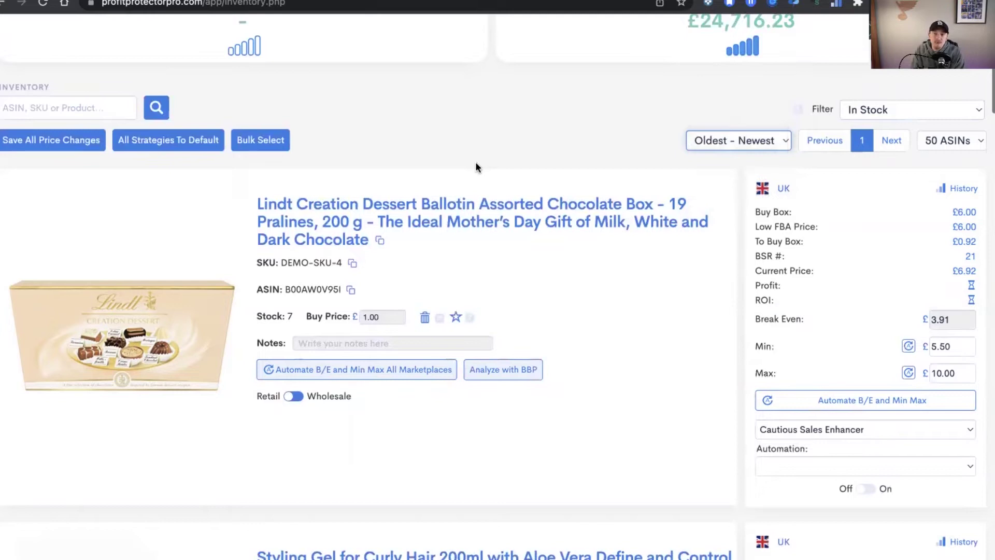
pyautogui.click(78, 104)
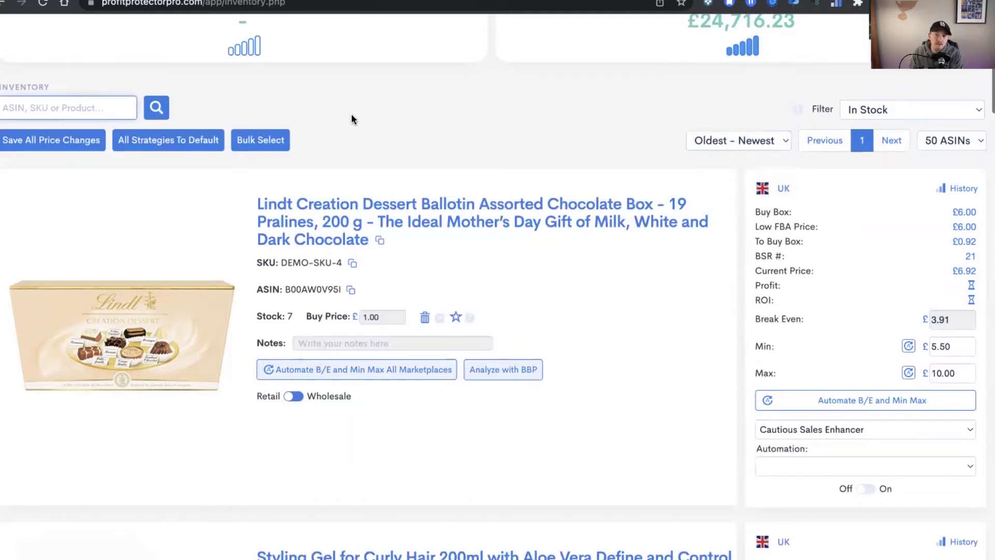
# Browse the other inventory listings and look at the strategy options of the Styling Gel for Curly Hair
pyautogui.scroll(-3, 350, 113)
pyautogui.scroll(-4, 351, 118)
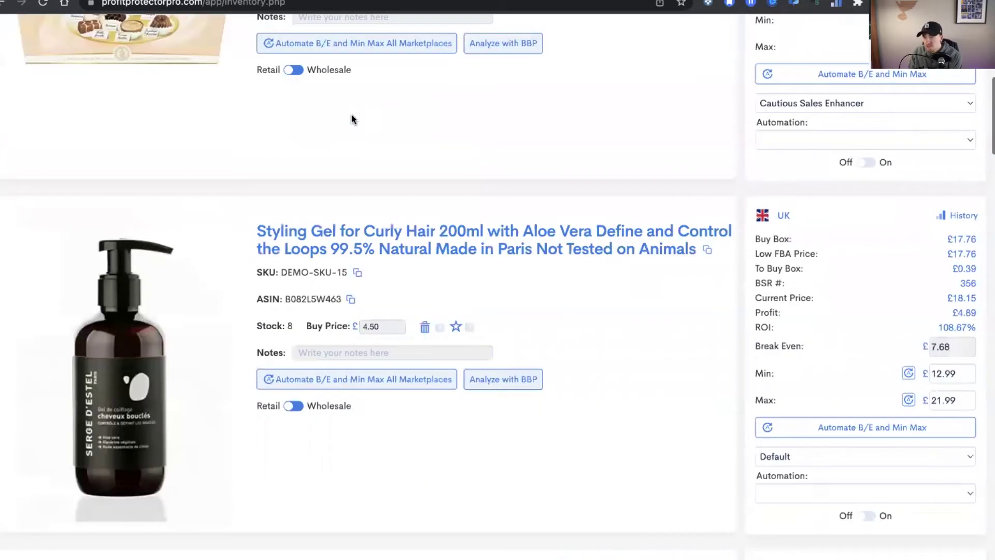
pyautogui.scroll(-1, 735, 322)
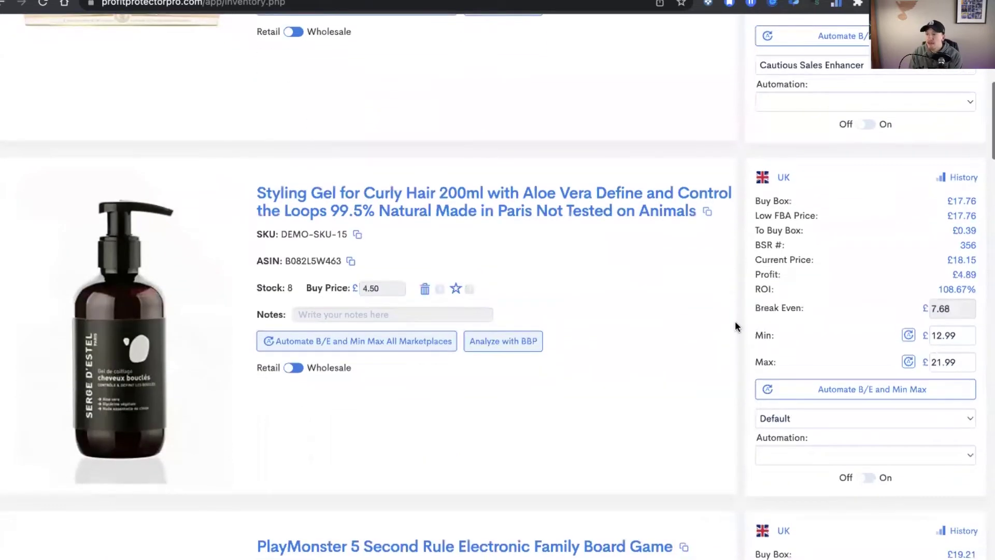
pyautogui.click(839, 422)
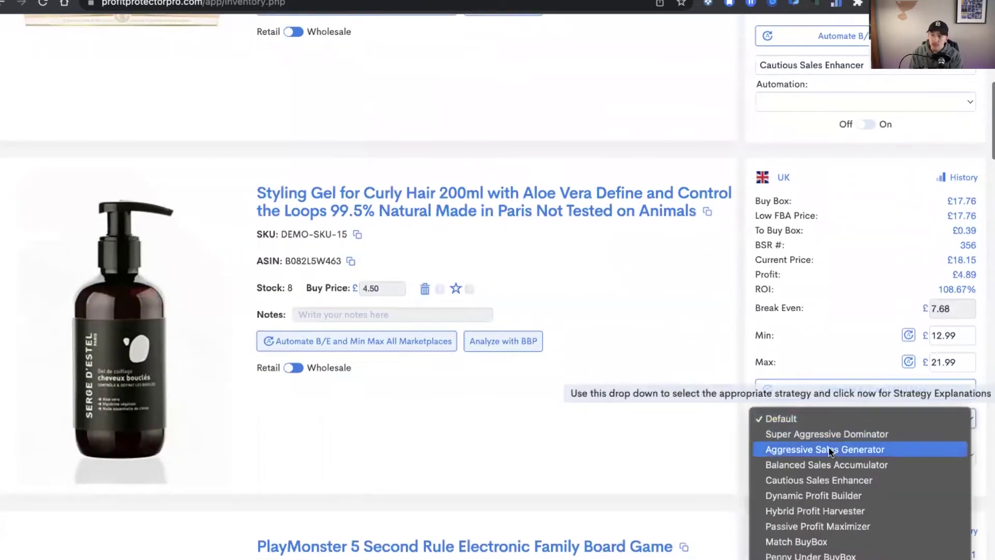
pyautogui.scroll(-20, 700, 429)
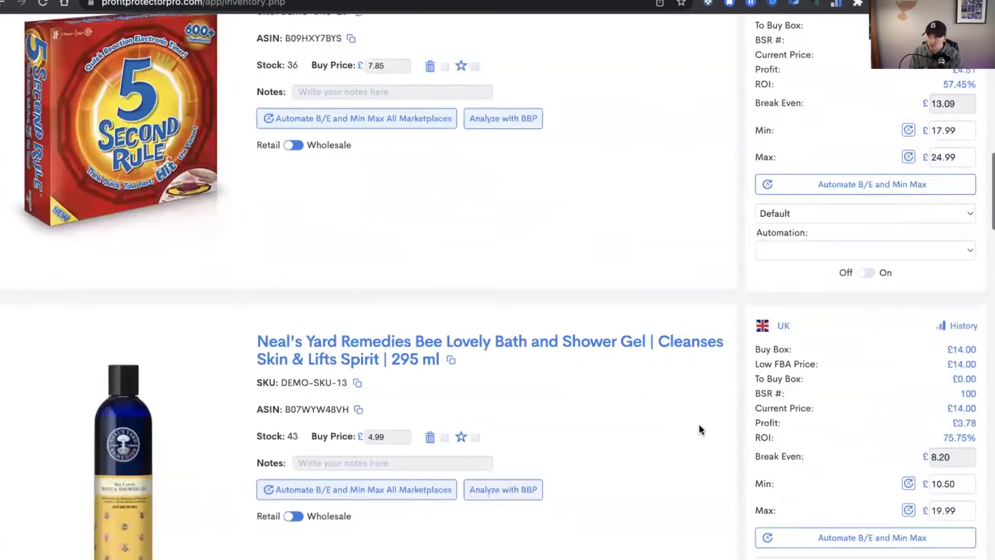
pyautogui.scroll(-10, 699, 429)
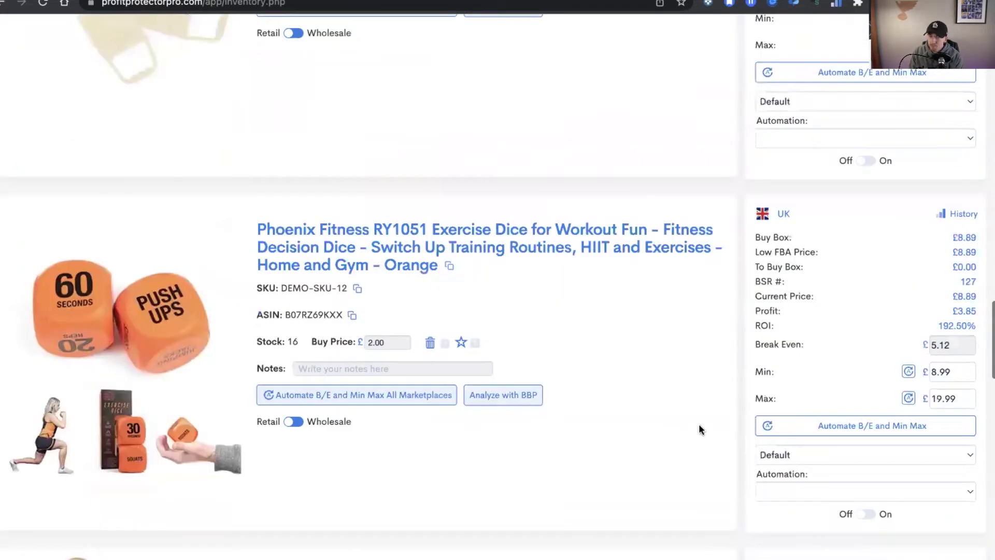
pyautogui.scroll(20, 698, 424)
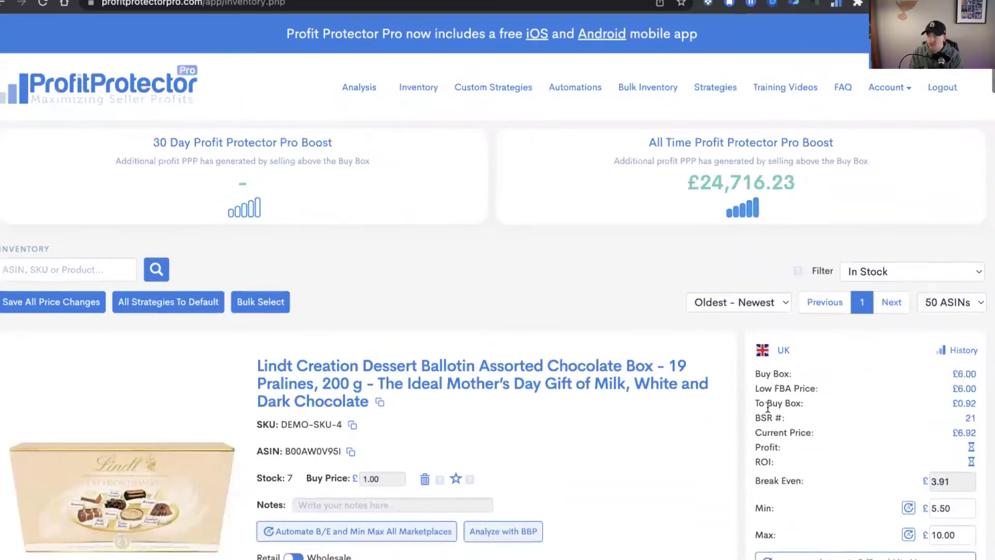
# Open the Lindt chocolate box's UK product page on Amazon and bring its ProfitProtector pricing panel into view
pyautogui.click(784, 353)
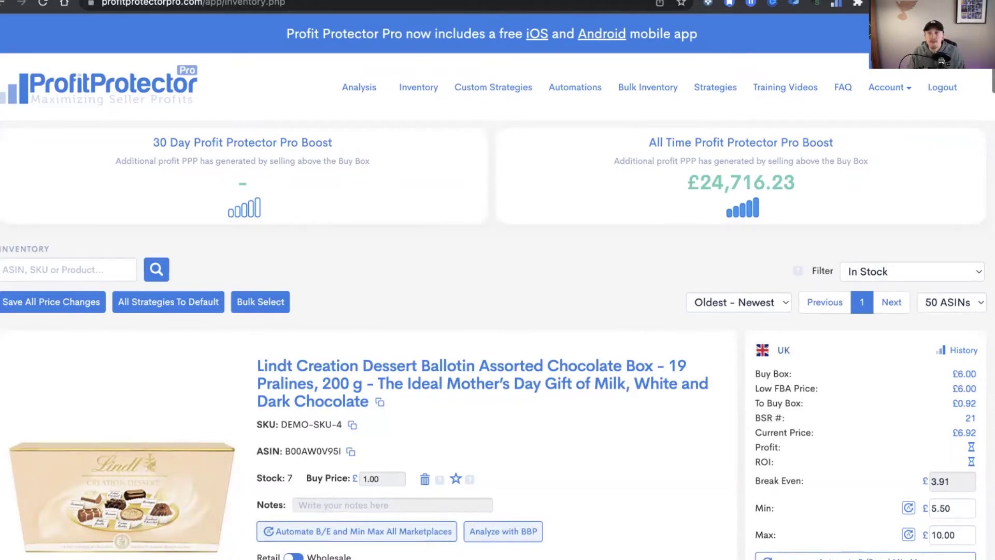
pyautogui.click(445, 0)
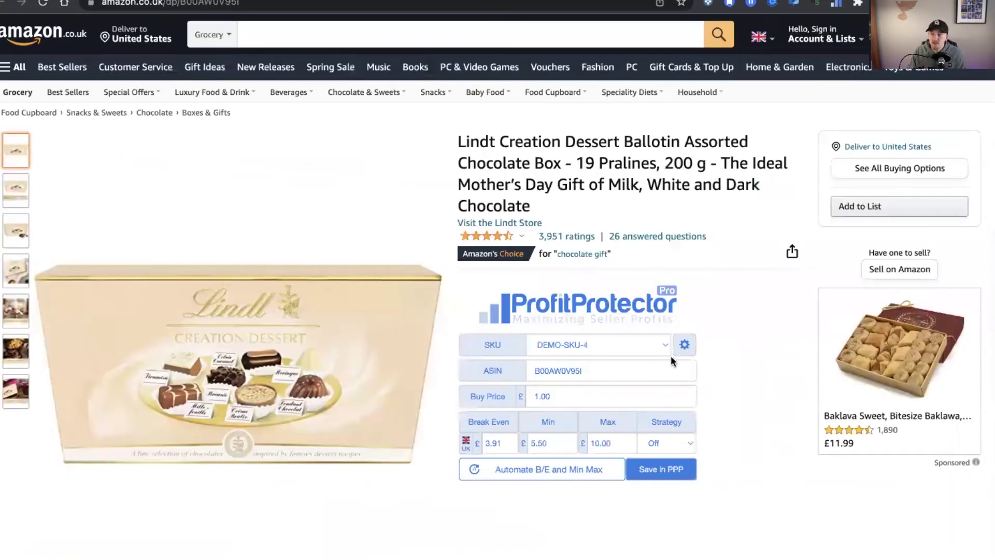
pyautogui.scroll(-2, 596, 378)
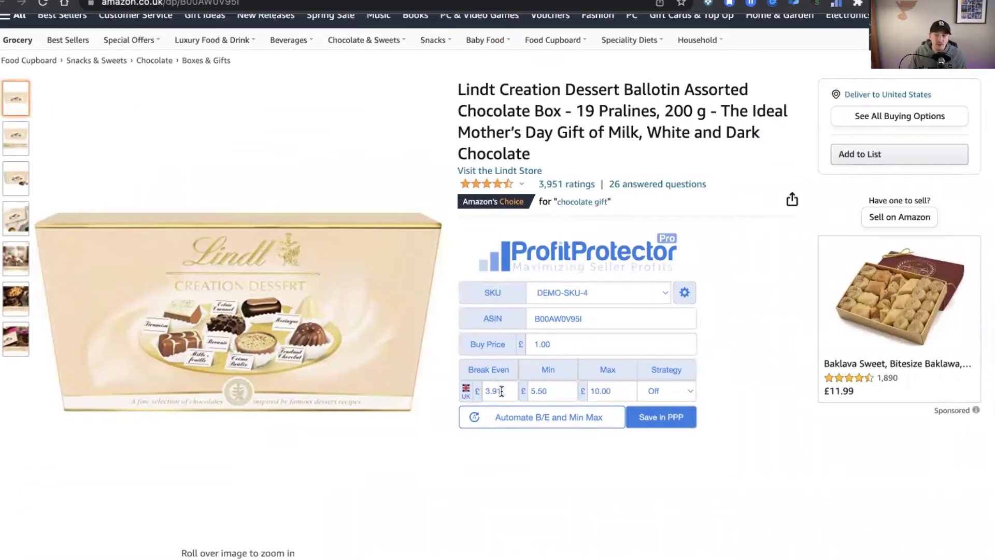
# Set the Lindt listing's minimum price to £4.00 on the Amazon page and save it in PPP
pyautogui.moveTo(553, 389); pyautogui.dragTo(529, 393)
pyautogui.write('4.00')
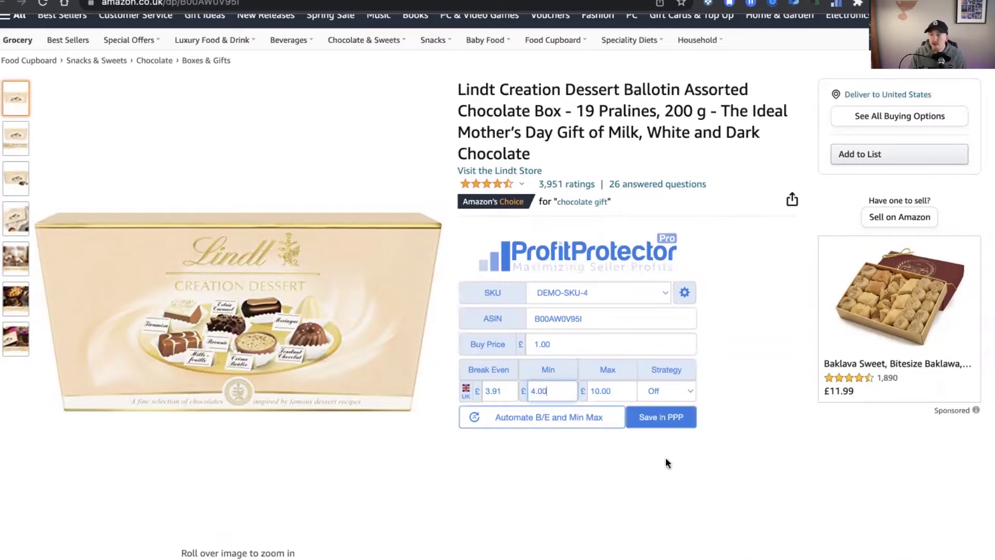
pyautogui.click(669, 420)
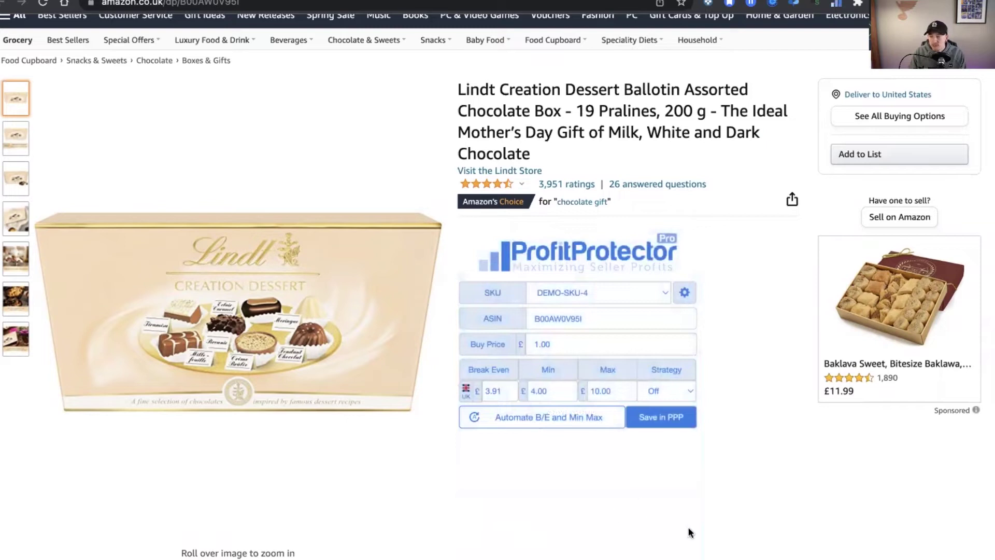
# Set the Lindt listing's strategy to Balanced Sales Accumulator on the Amazon page and save it in PPP
pyautogui.click(676, 392)
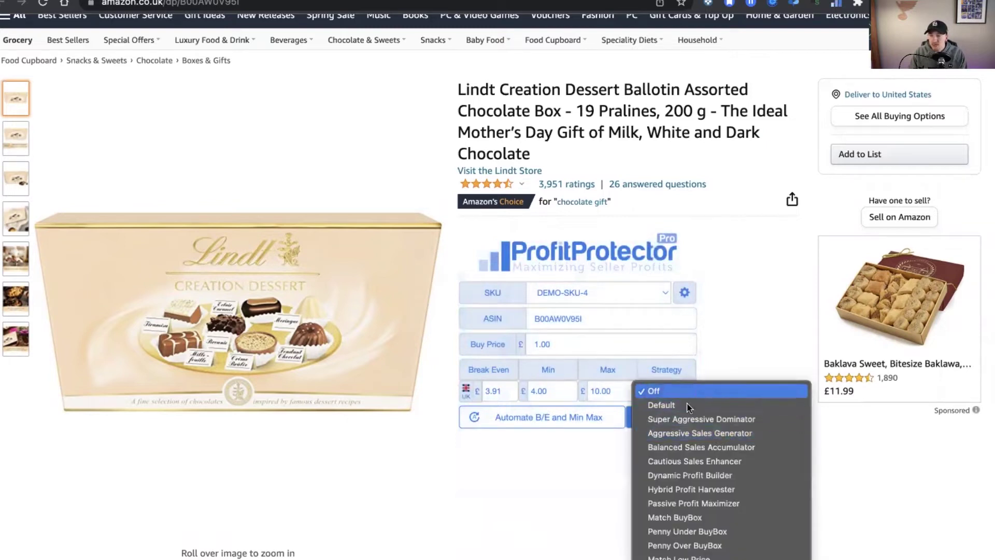
pyautogui.click(689, 448)
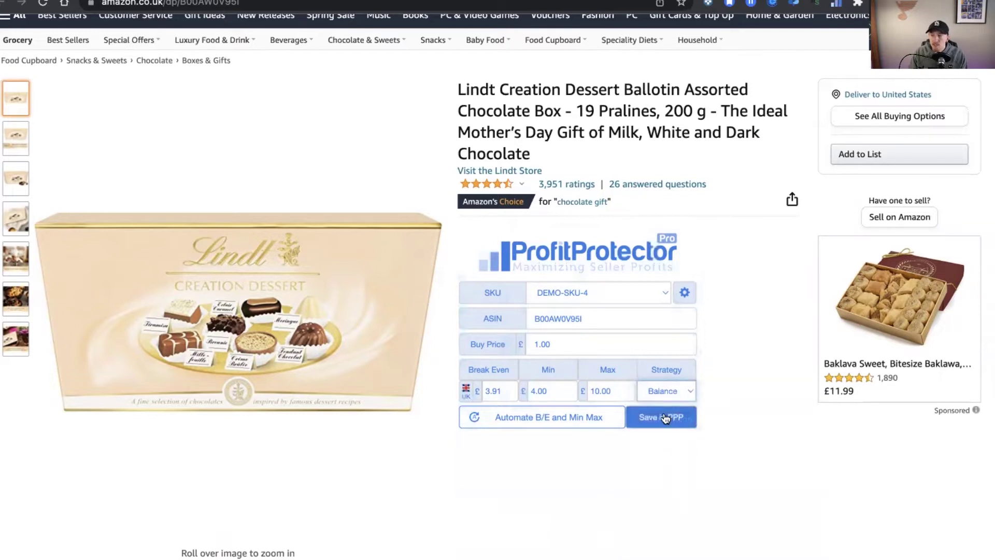
pyautogui.click(670, 418)
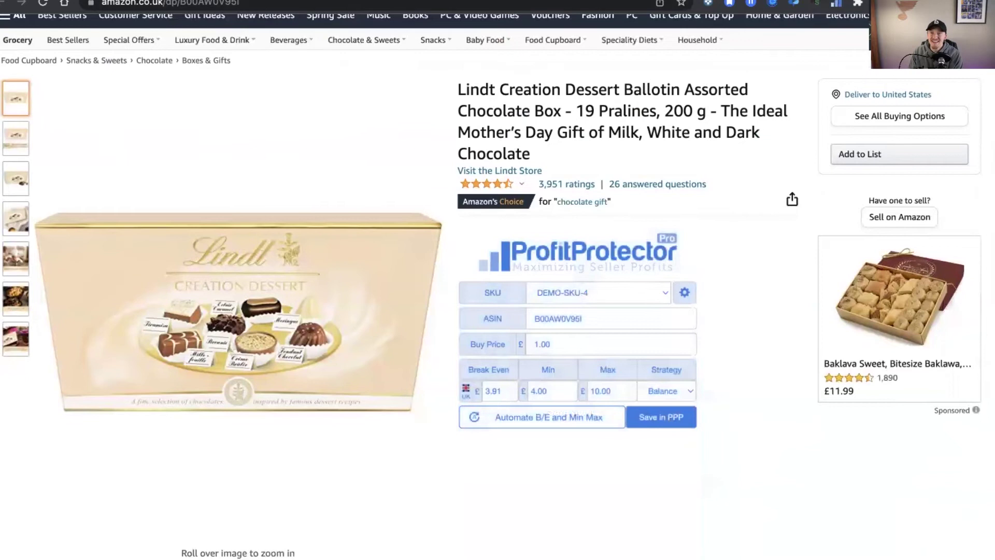
# Refresh the repricer inventory to check the Lindt listing's saved pricing, revisit its Amazon page, and return to the inventory
pyautogui.click(331, 1)
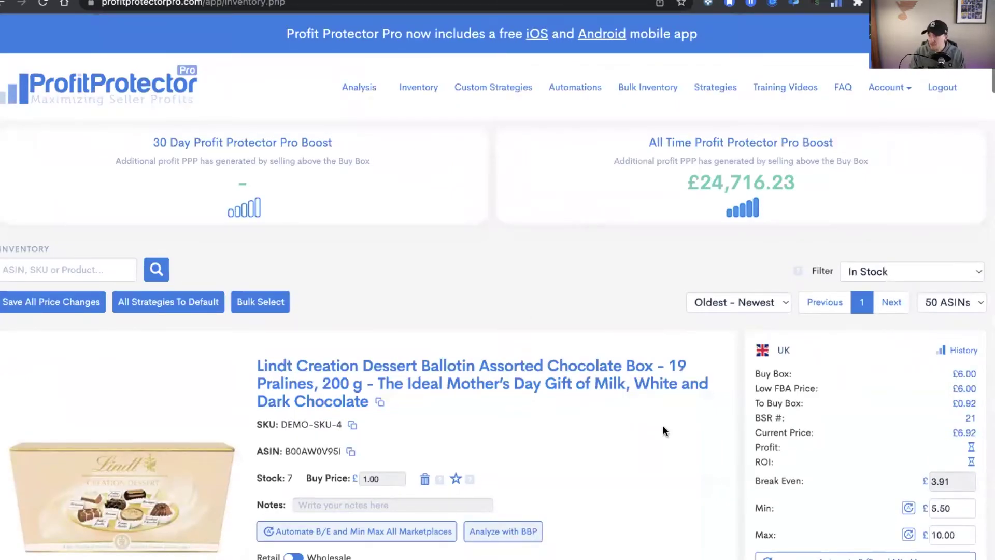
pyautogui.press('super+r')
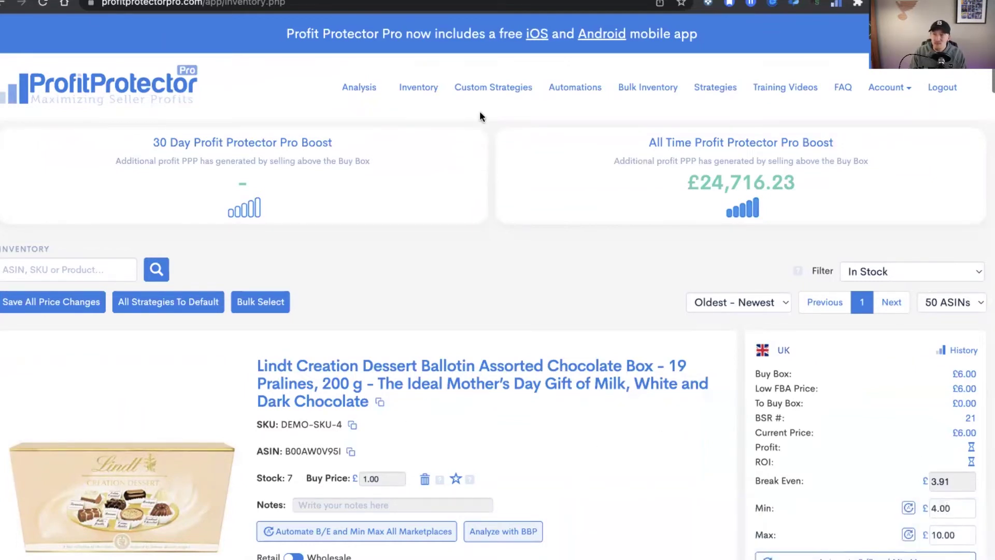
pyautogui.click(450, 0)
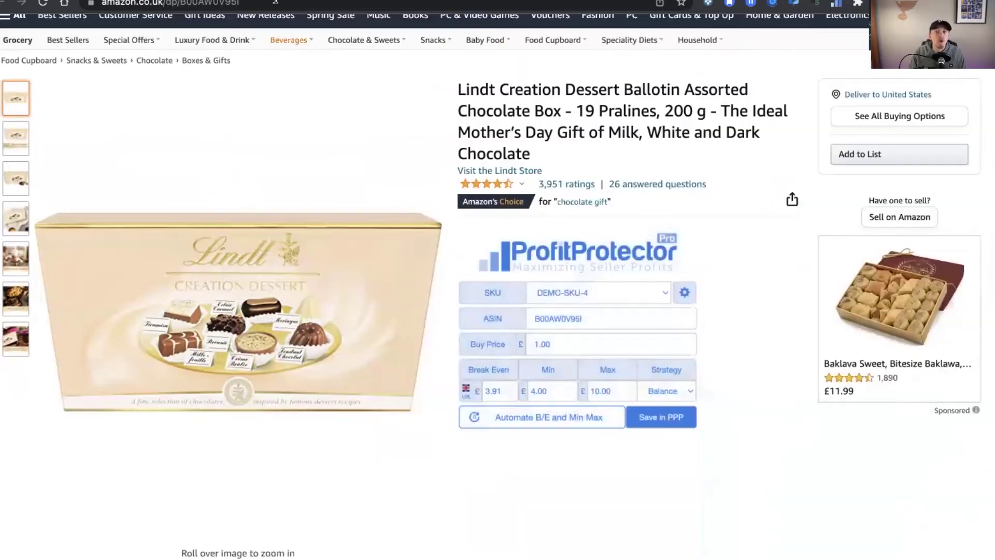
pyautogui.click(394, 0)
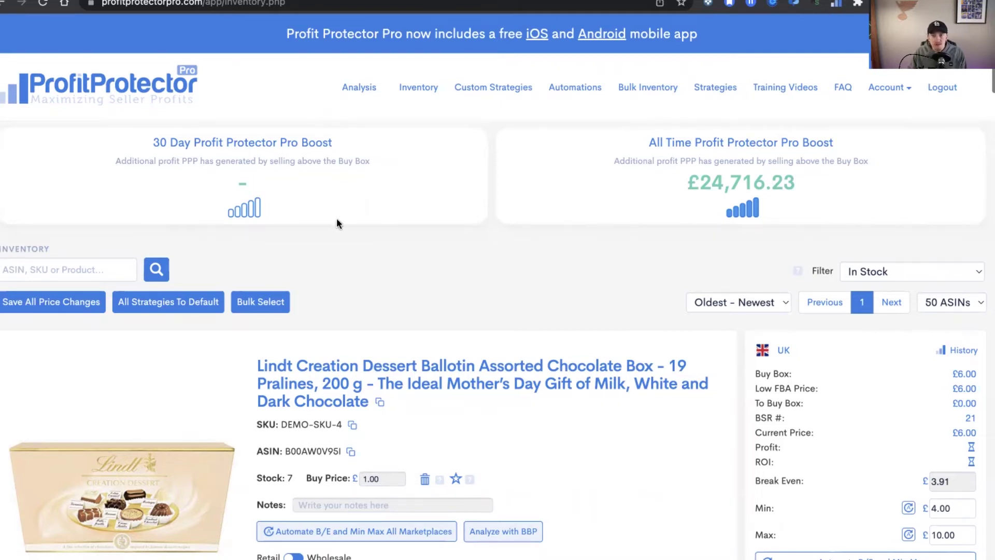
# Open Bulk Inventory Management and examine the CSV marketplace and StrategyID reference tables
pyautogui.moveTo(351, 247)
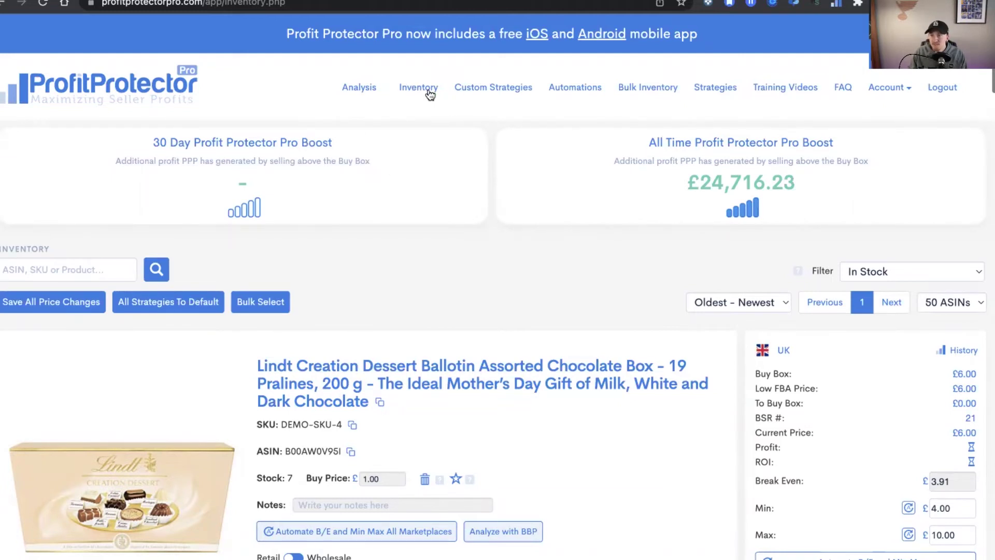
pyautogui.click(648, 93)
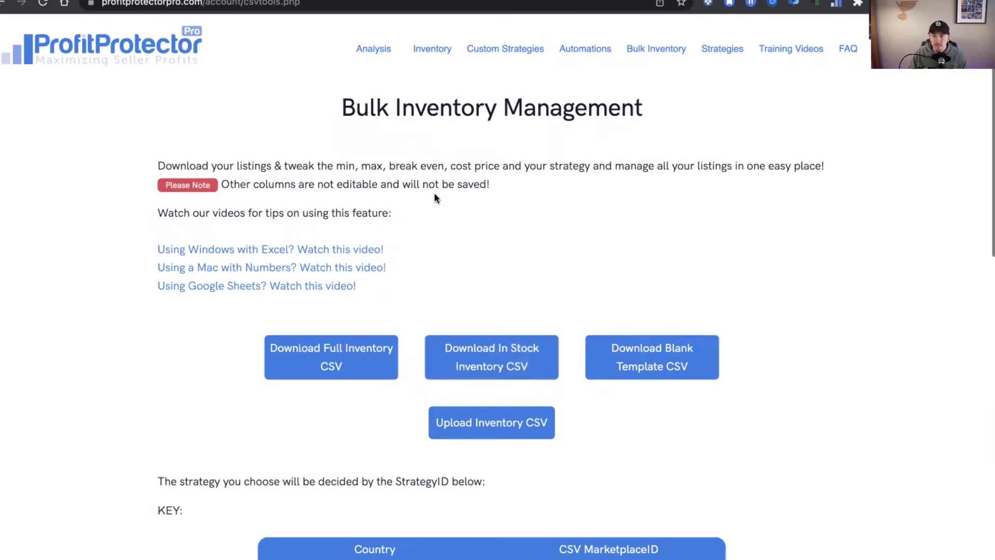
pyautogui.scroll(-5, 425, 280)
pyautogui.scroll(-10, 429, 283)
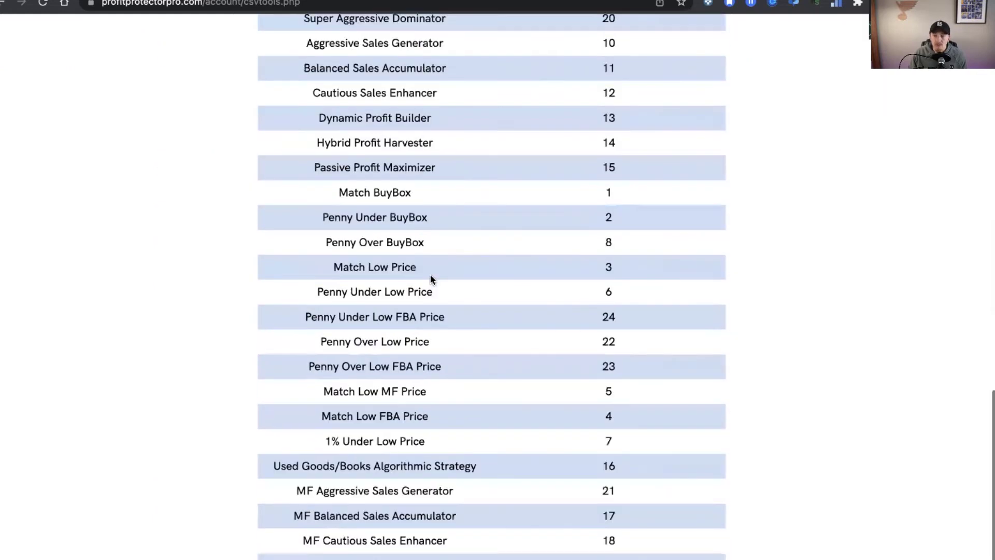
pyautogui.scroll(5, 430, 275)
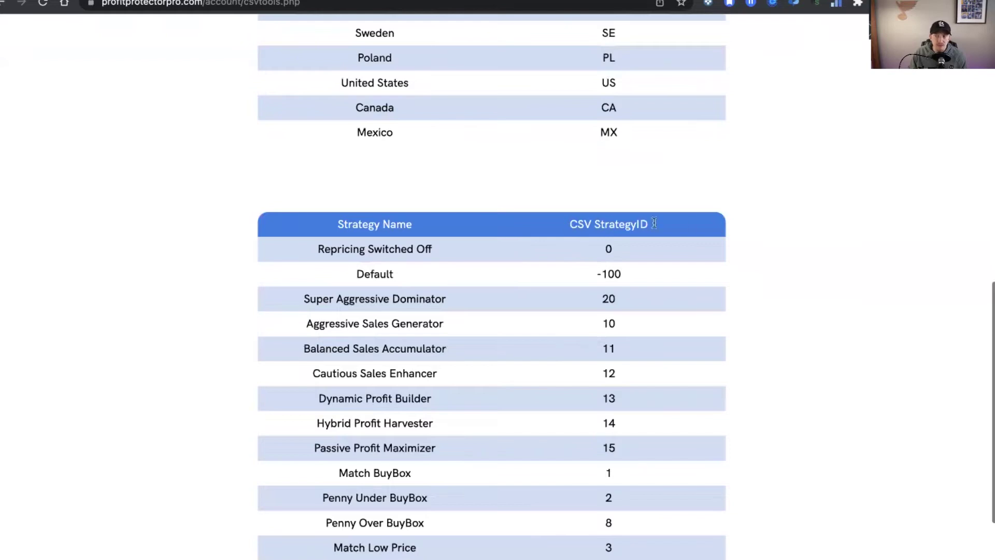
pyautogui.scroll(-3, 630, 321)
pyautogui.scroll(-2, 631, 318)
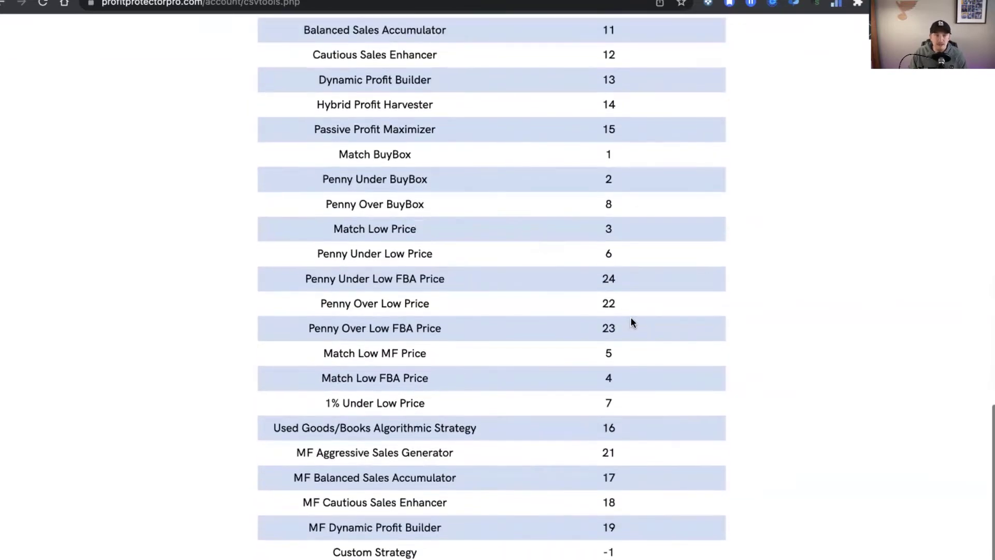
# Review the Bulk Inventory Management page's tutorial video links and its inventory CSV download and upload options
pyautogui.scroll(8, 631, 319)
pyautogui.scroll(6, 630, 318)
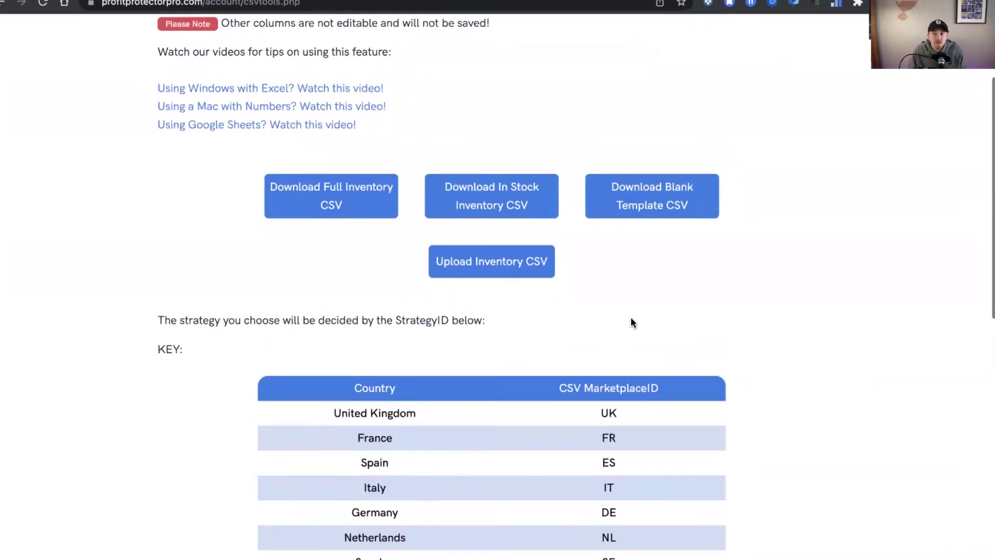
pyautogui.scroll(3, 631, 320)
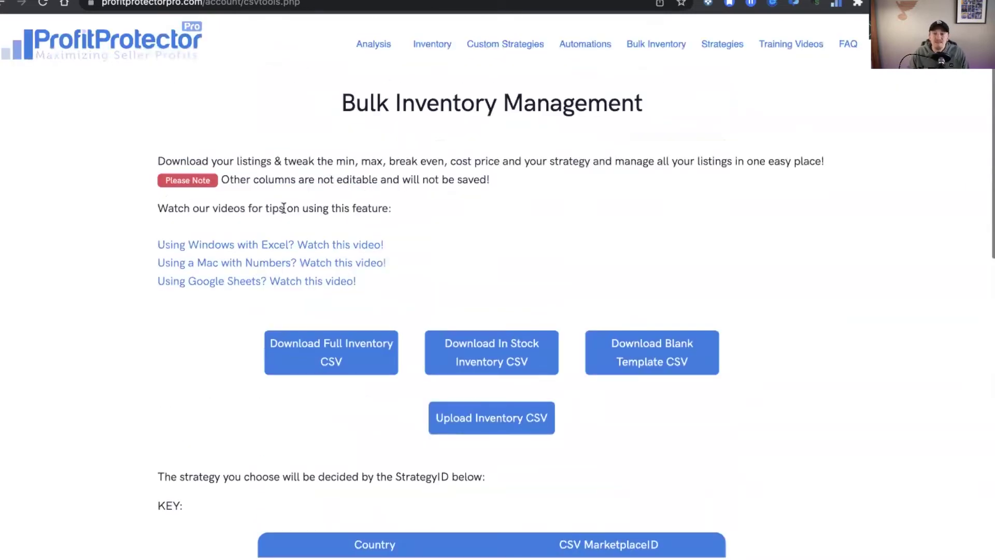
pyautogui.tripleClick(283, 208)
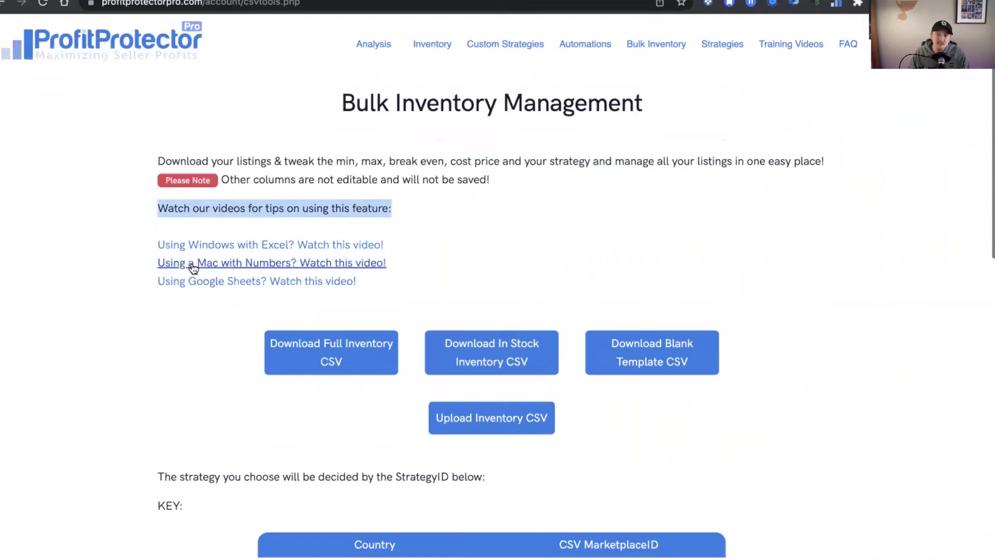
pyautogui.click(595, 239)
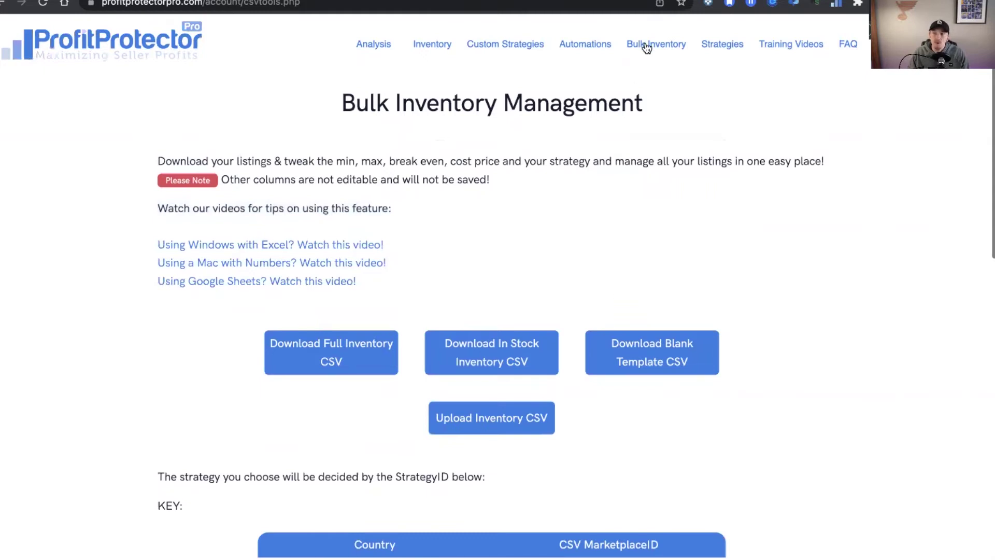
pyautogui.scroll(1, 501, 209)
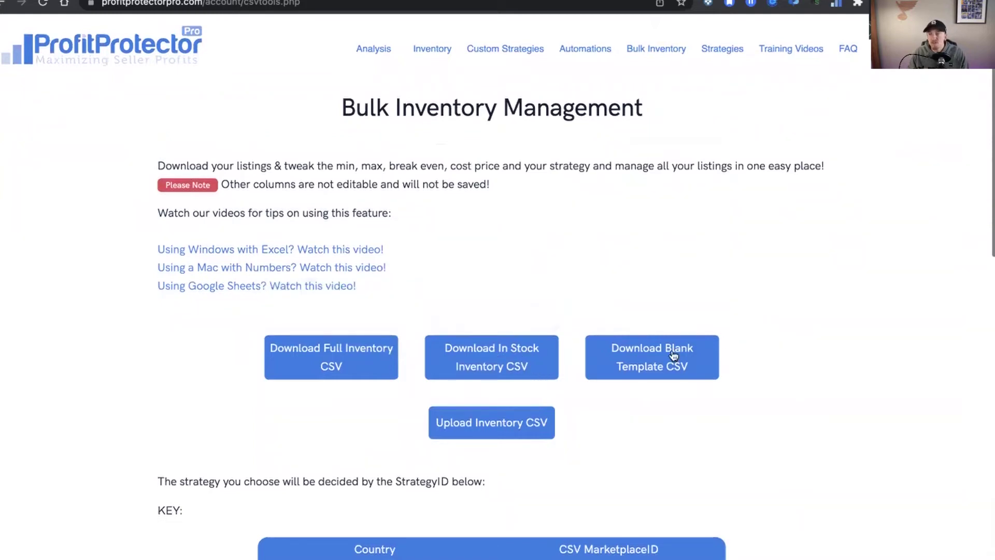
pyautogui.scroll(1, 762, 362)
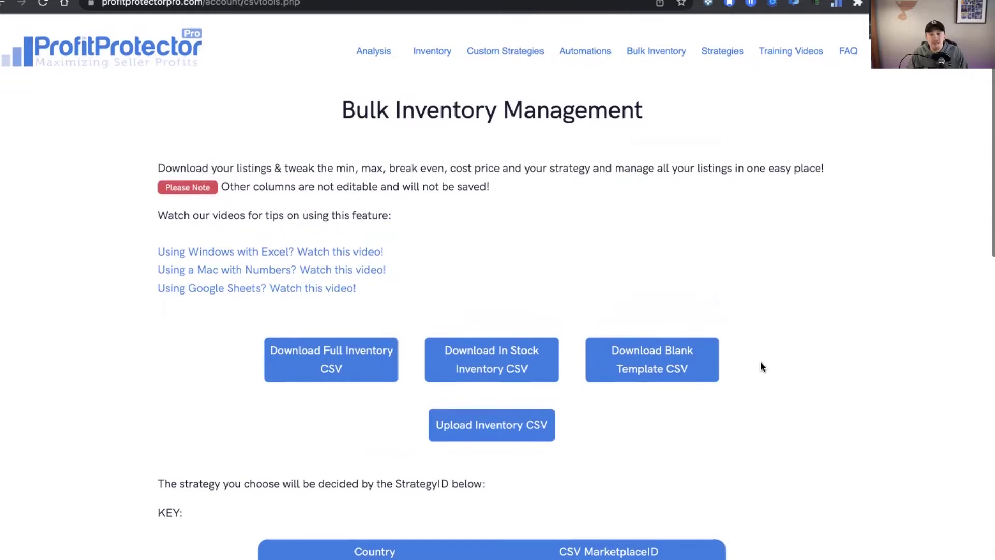
pyautogui.scroll(-1, 610, 399)
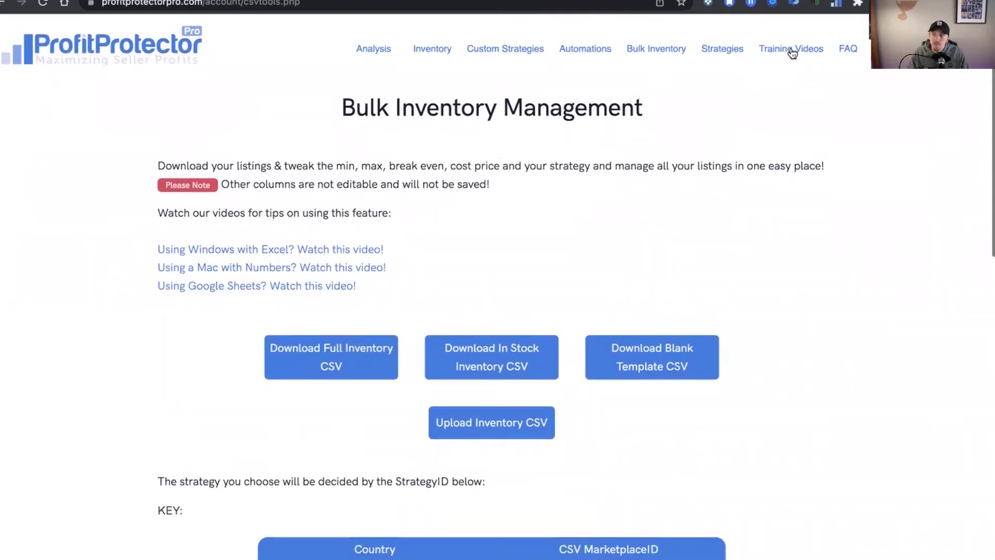
# Open the Training Videos page and look through the walkthroughs from Getting Started to the Automations Walkthrough
pyautogui.click(791, 50)
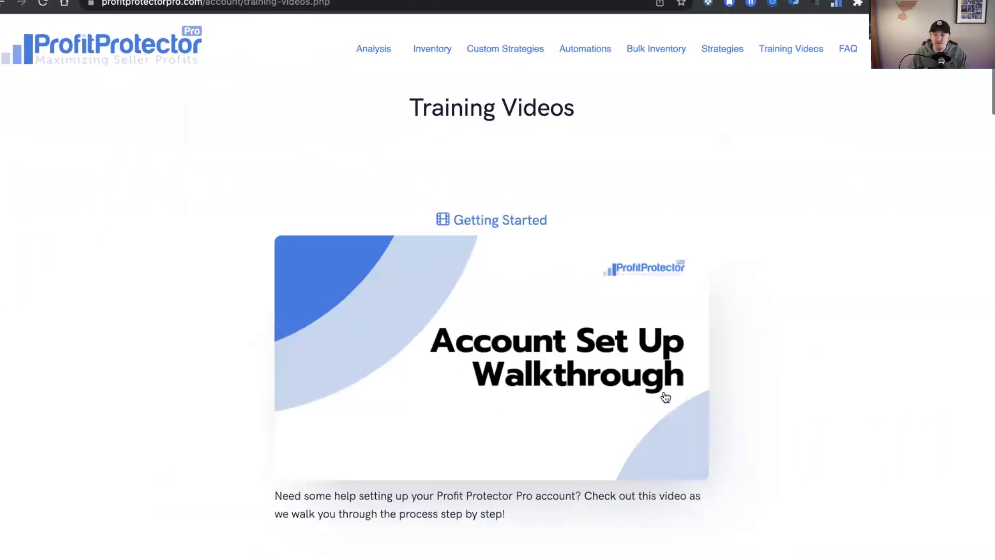
pyautogui.scroll(-4, 666, 397)
pyautogui.scroll(-3, 666, 398)
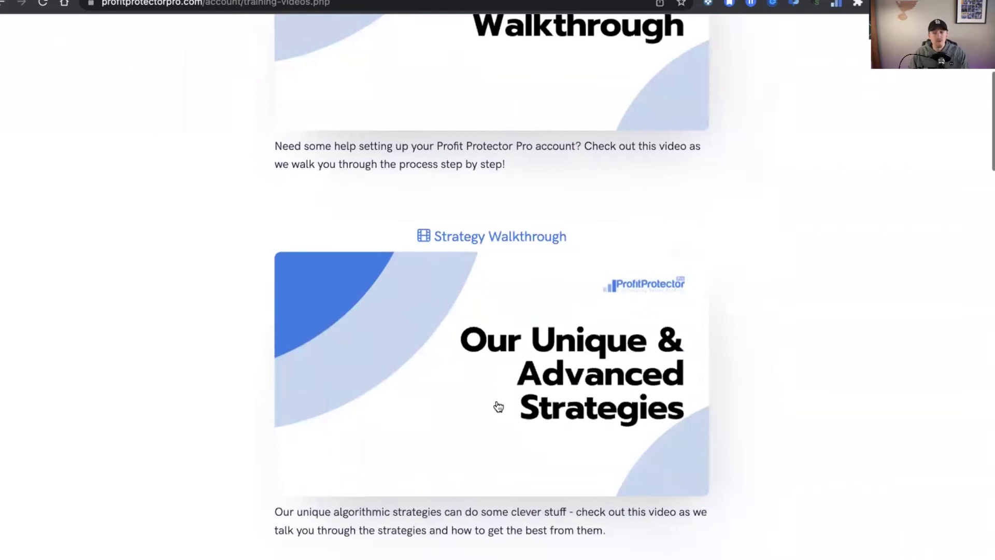
pyautogui.scroll(-7, 498, 405)
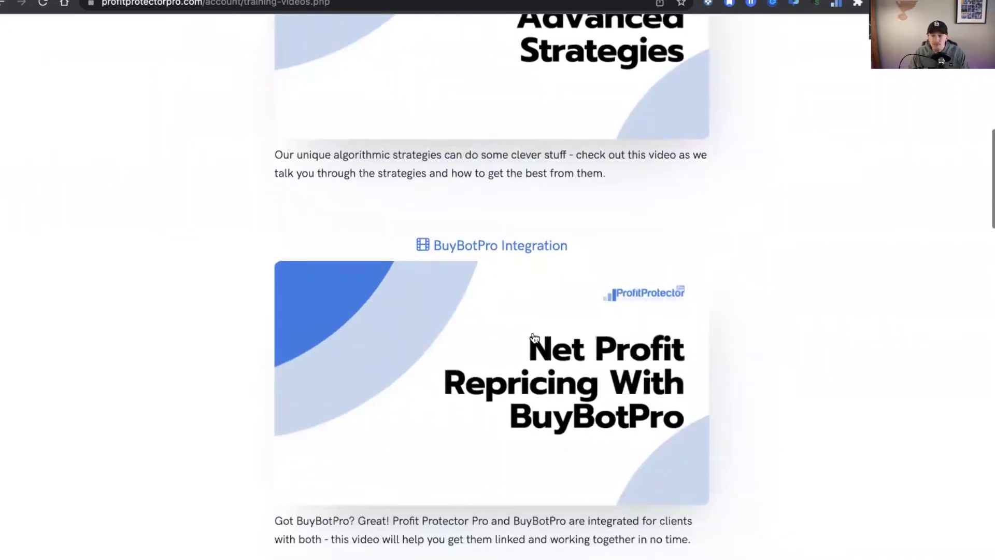
pyautogui.scroll(-1, 535, 338)
pyautogui.scroll(-5, 534, 338)
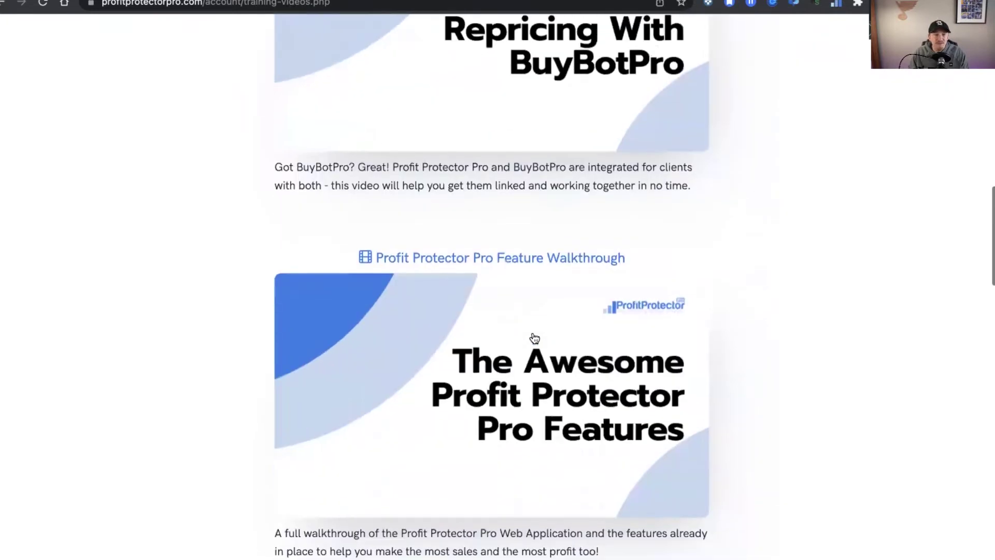
pyautogui.scroll(-17, 534, 338)
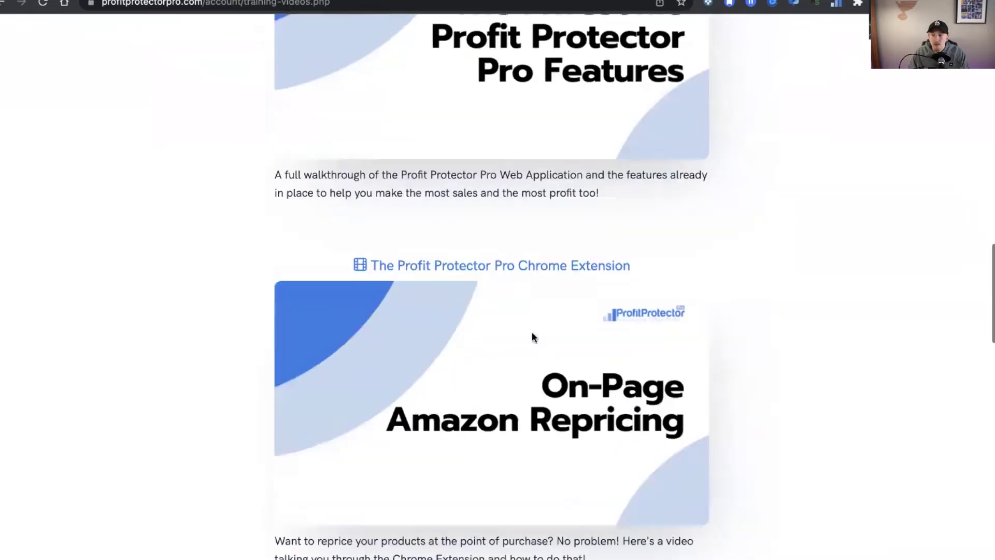
pyautogui.scroll(10, 534, 338)
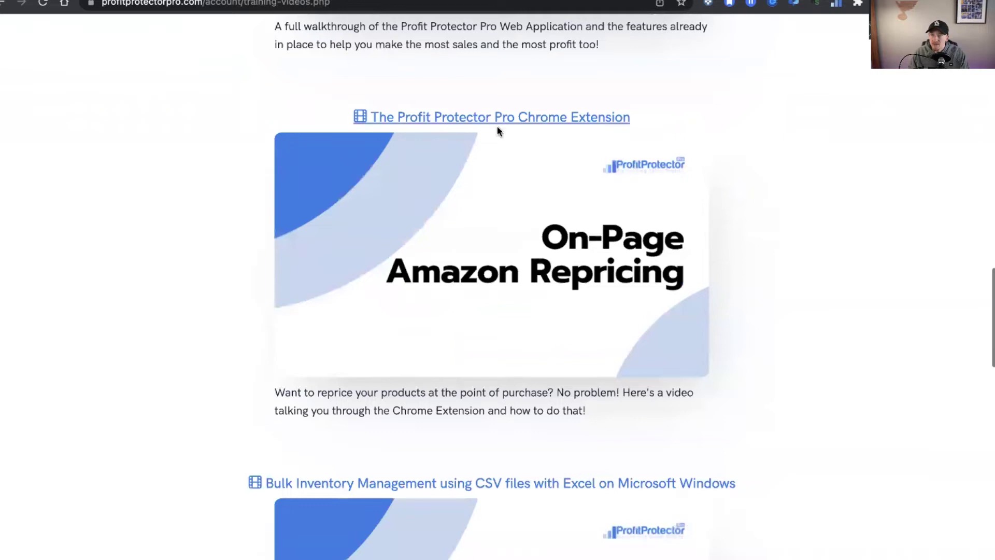
pyautogui.scroll(-1, 538, 239)
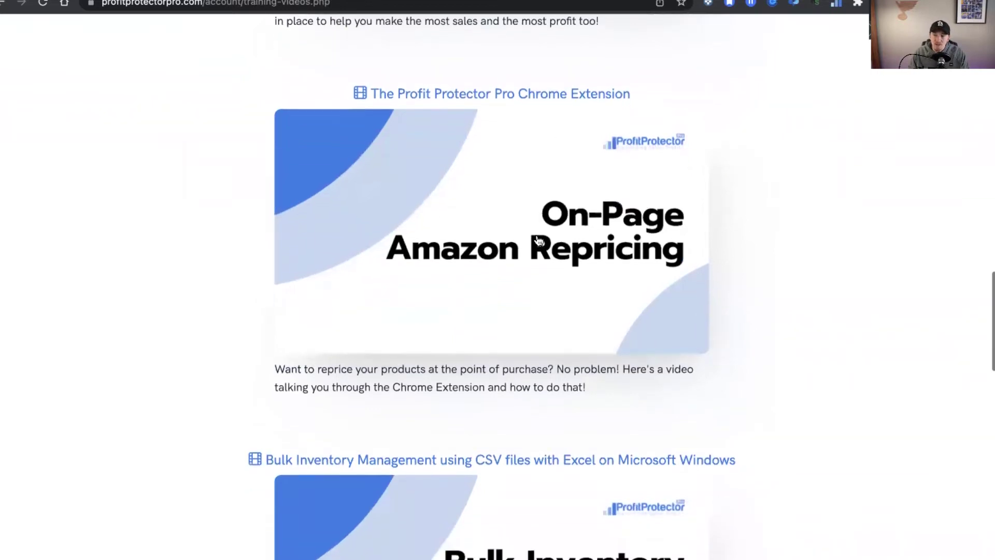
pyautogui.scroll(-15, 538, 241)
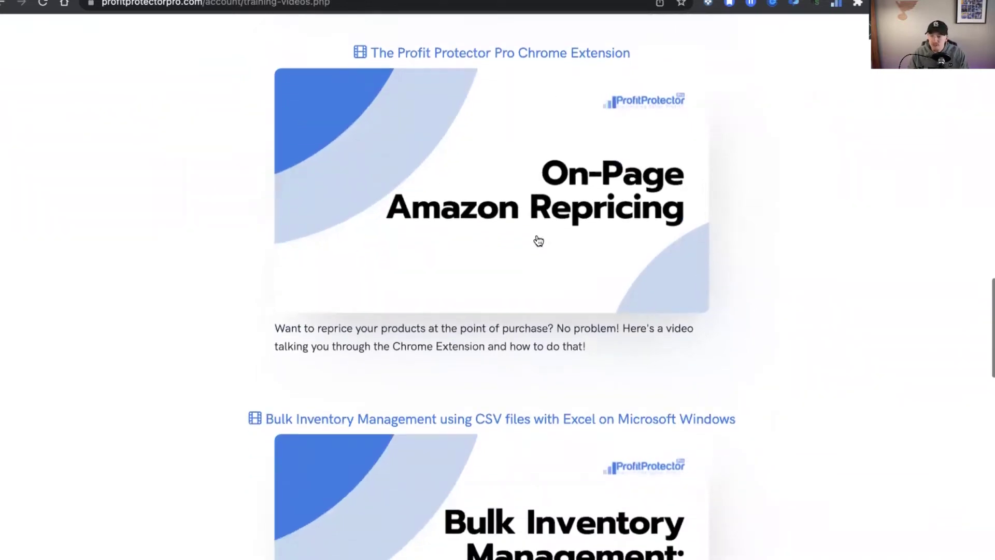
pyautogui.scroll(1, 538, 240)
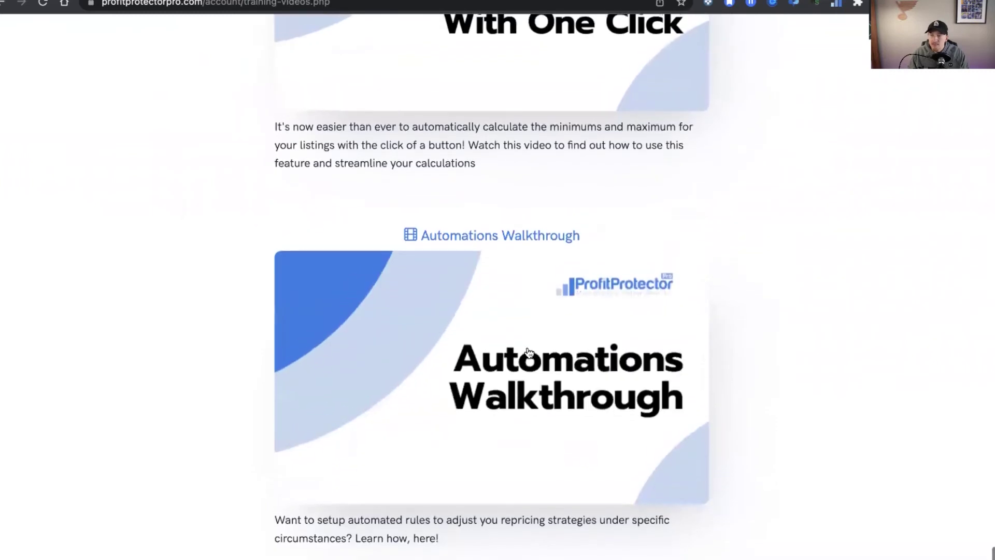
pyautogui.scroll(20, 545, 374)
pyautogui.scroll(8, 545, 374)
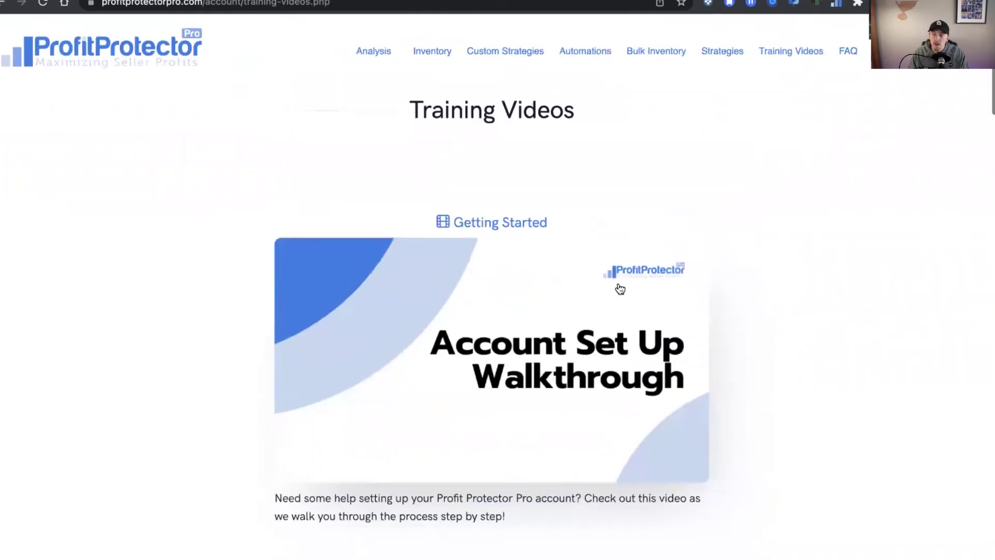
# View the inventory filtered by Buy Box Lower Than Min and All Products, and return the filter to In Stock
pyautogui.click(435, 51)
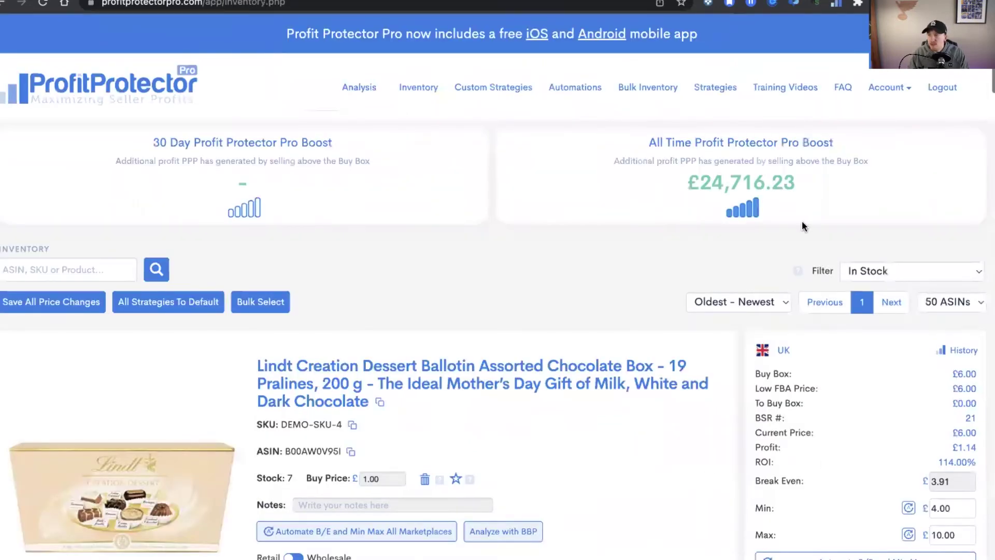
pyautogui.moveTo(851, 152)
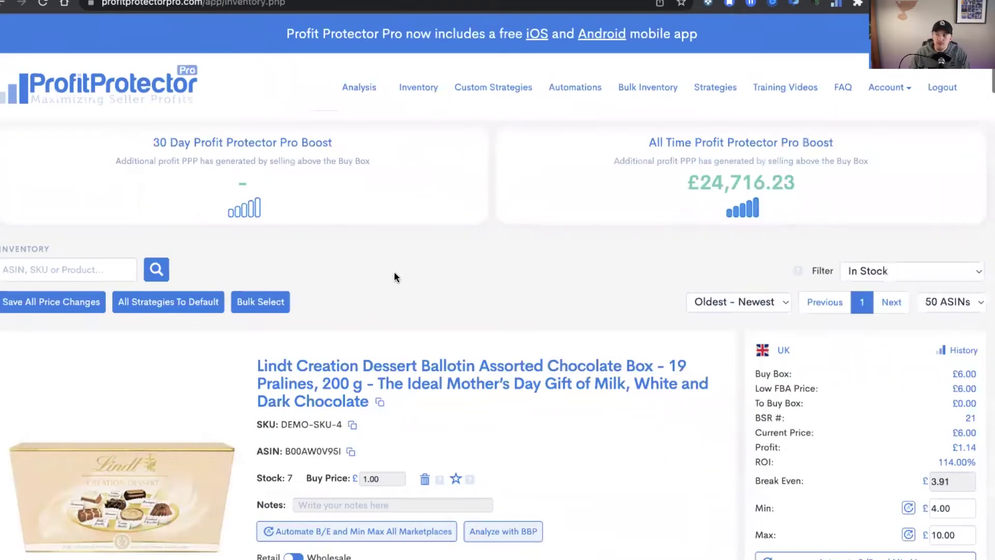
pyautogui.click(892, 271)
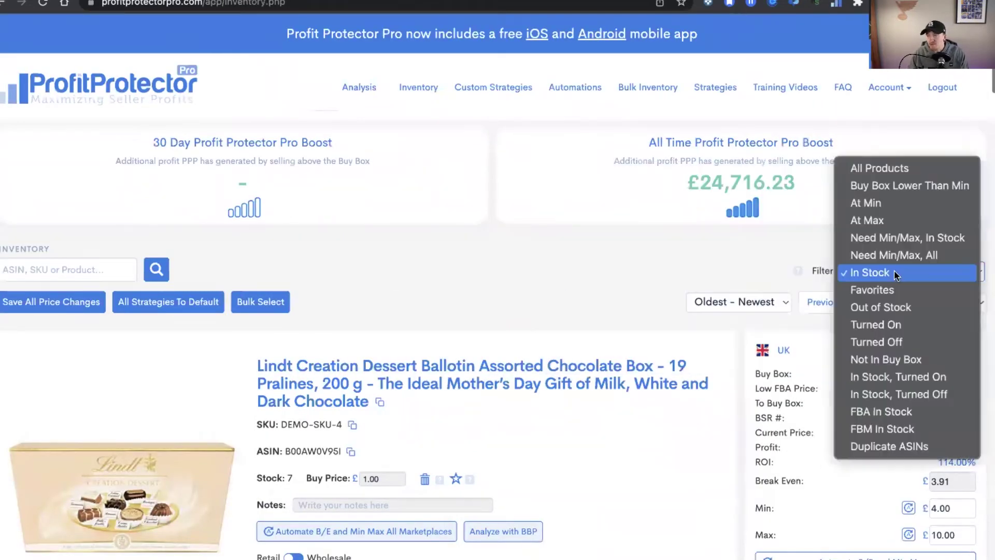
pyautogui.click(887, 186)
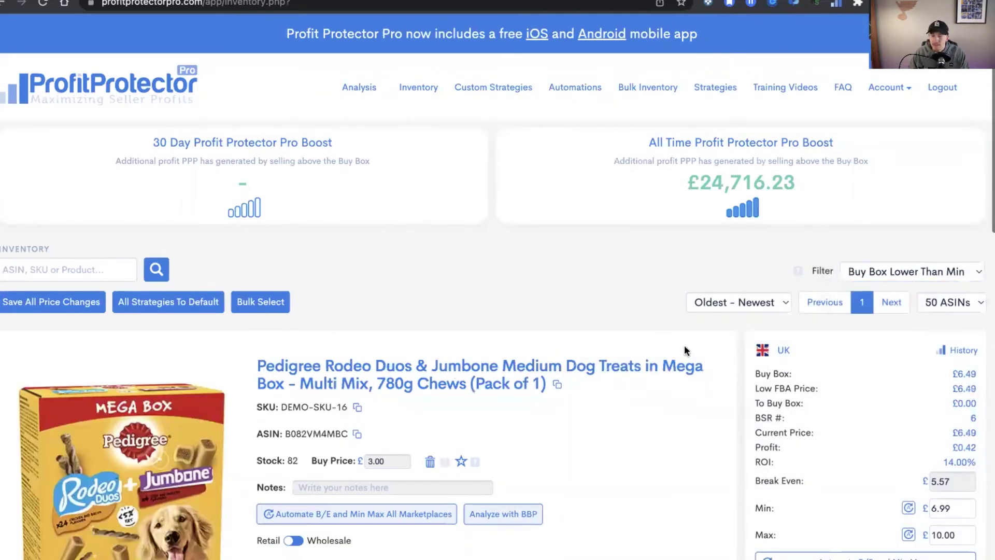
pyautogui.click(882, 271)
pyautogui.click(881, 255)
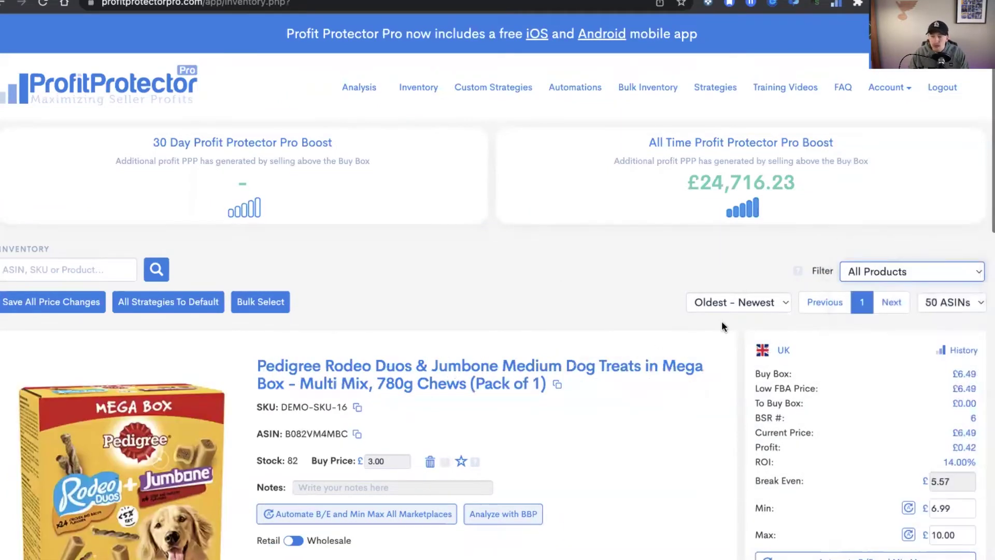
pyautogui.click(859, 278)
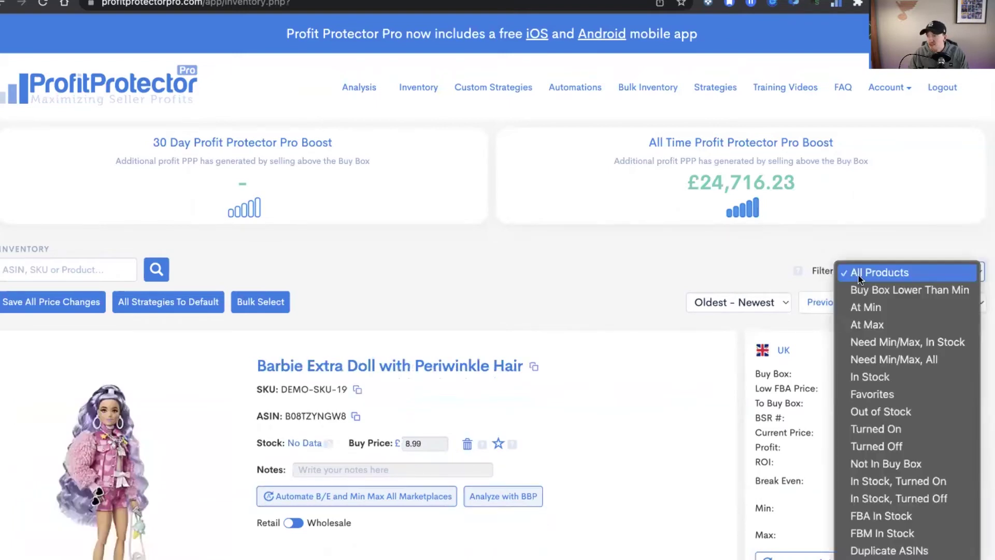
pyautogui.click(906, 379)
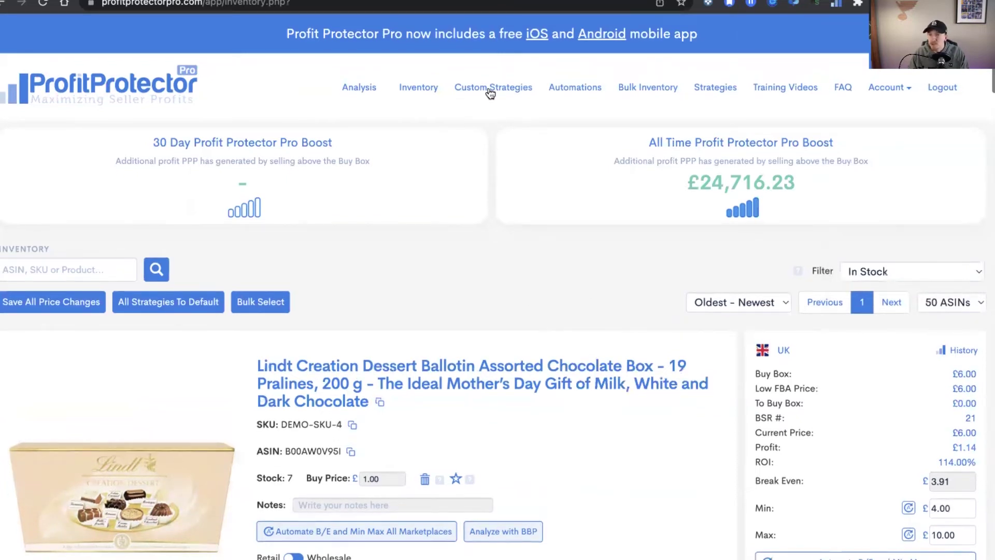
# Start a new custom strategy that competes with All Sellers in New condition, and advance to Question 3
pyautogui.click(490, 89)
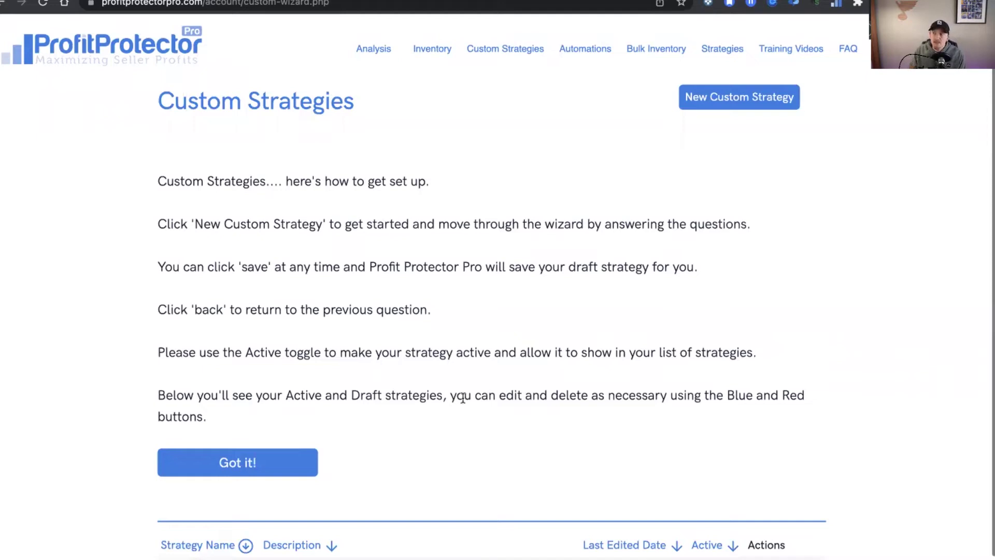
pyautogui.click(716, 96)
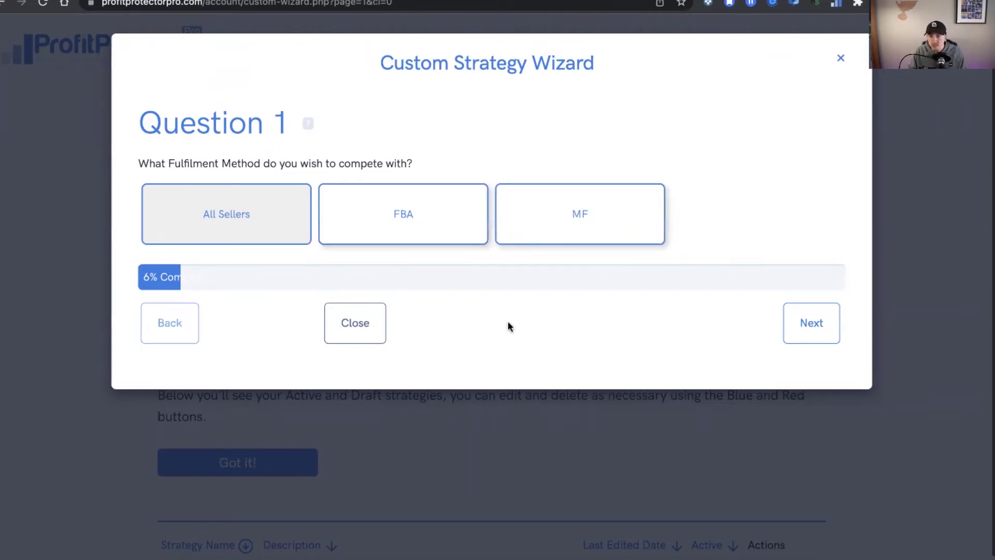
pyautogui.click(811, 335)
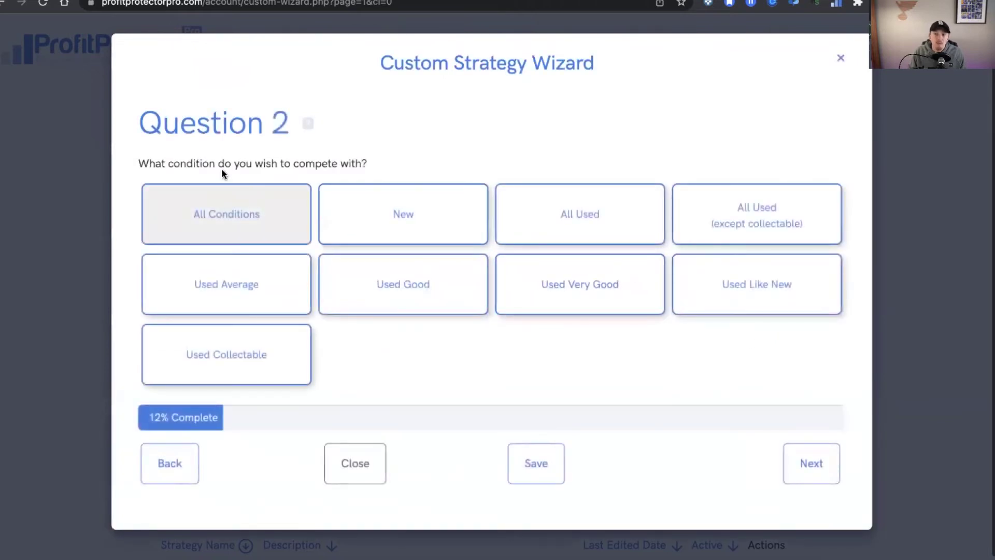
pyautogui.click(396, 220)
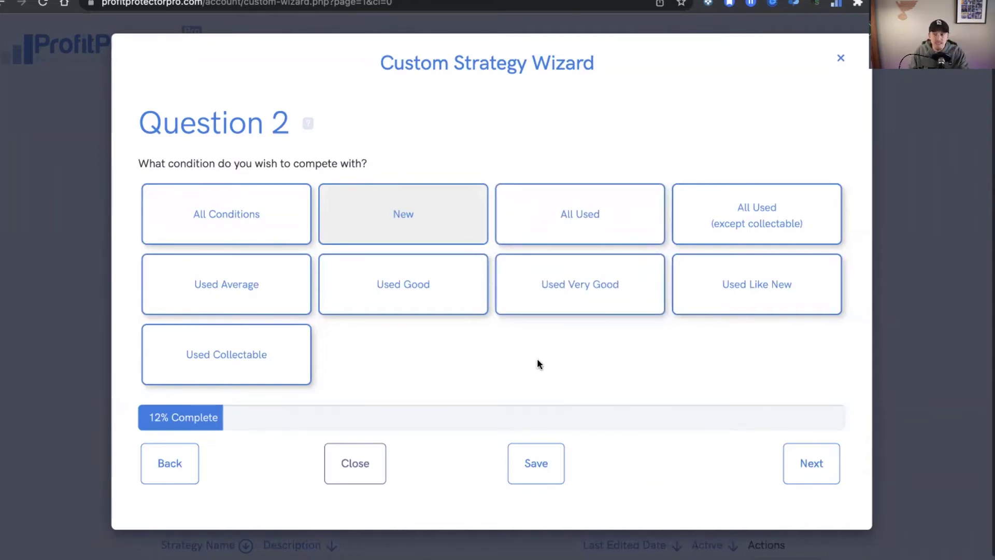
pyautogui.click(799, 464)
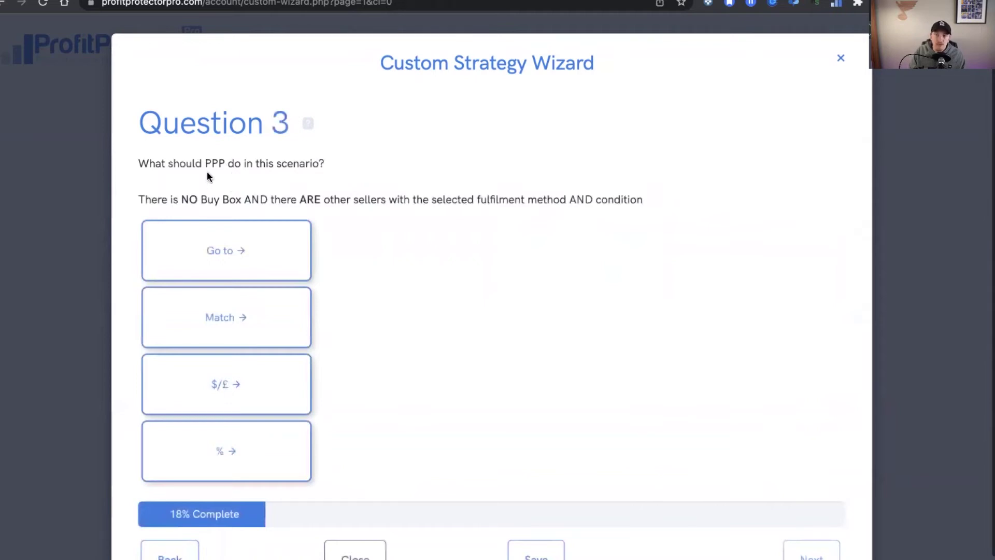
# Review the Question 3 scenario with no Buy Box but other sellers, and view its Go to and Match options
pyautogui.moveTo(141, 162); pyautogui.dragTo(392, 163)
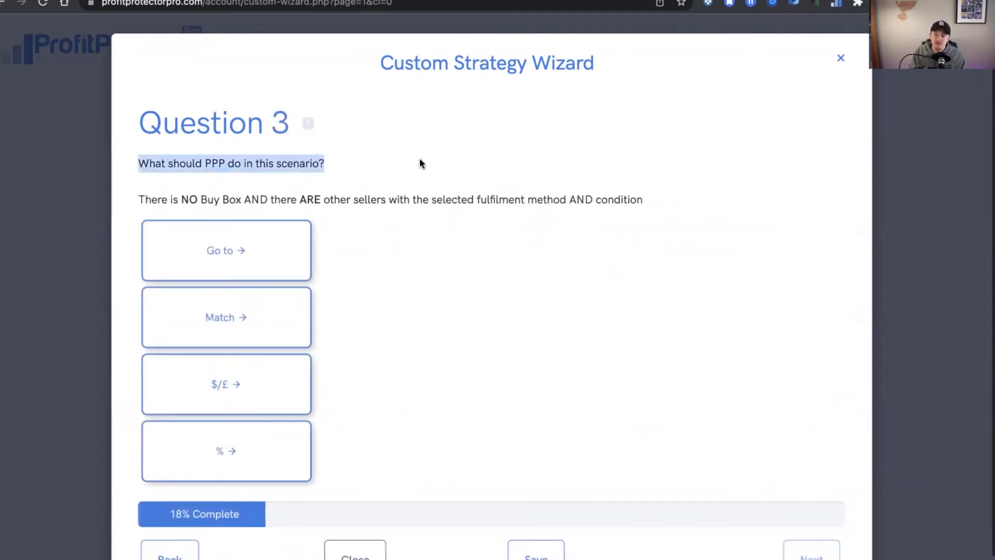
pyautogui.click(162, 197)
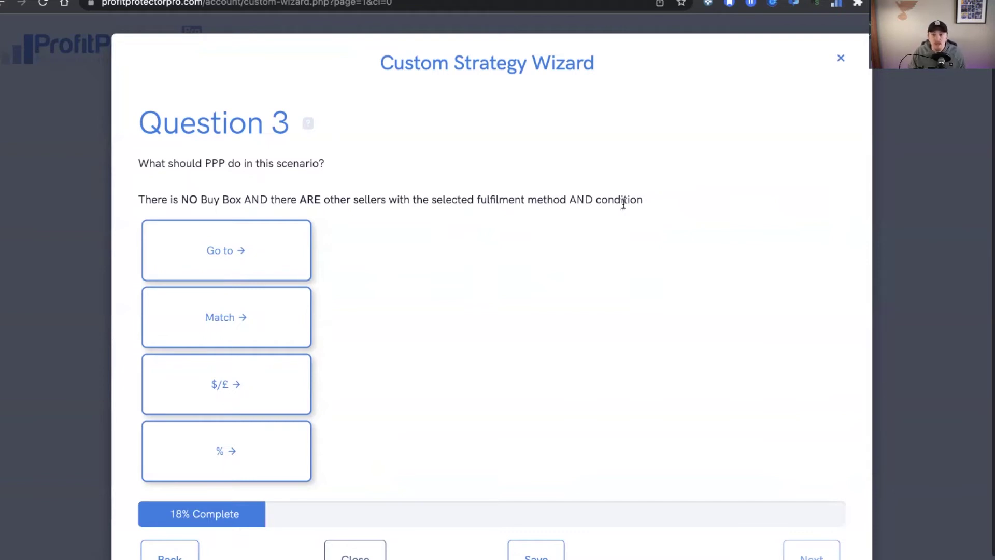
pyautogui.click(202, 248)
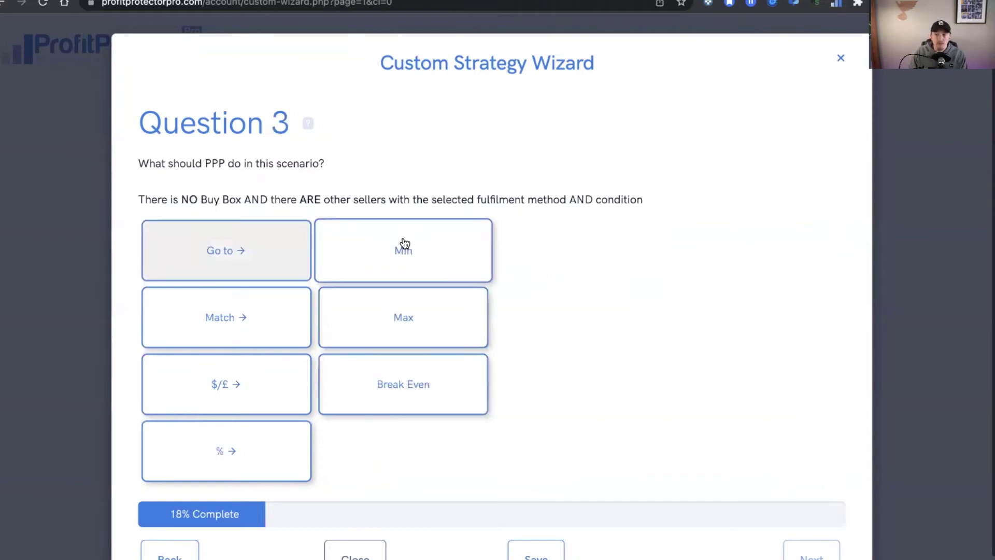
pyautogui.click(265, 329)
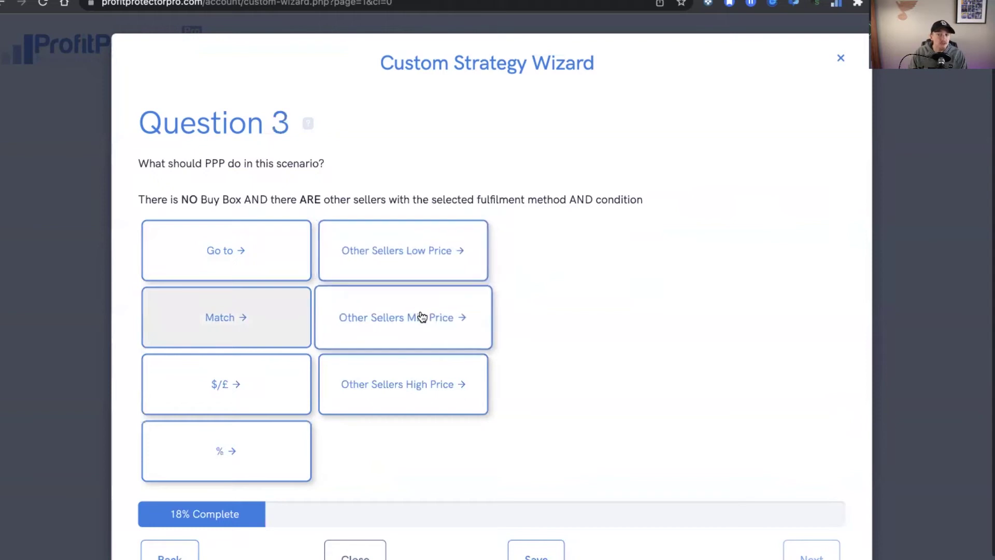
# Try a $/£ answer of 1.00 over Break Even for Question 3, and switch to the % options
pyautogui.click(259, 394)
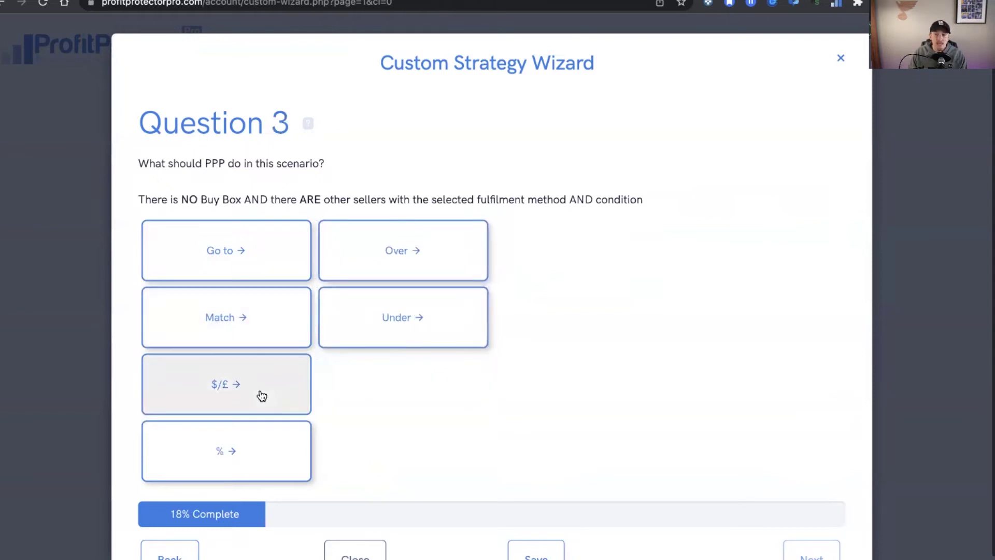
pyautogui.click(414, 250)
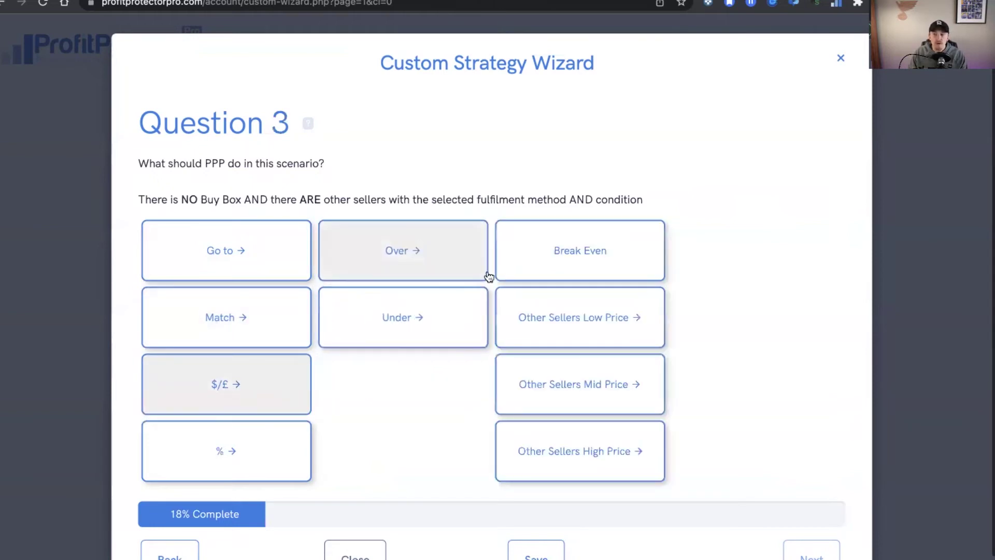
pyautogui.click(595, 267)
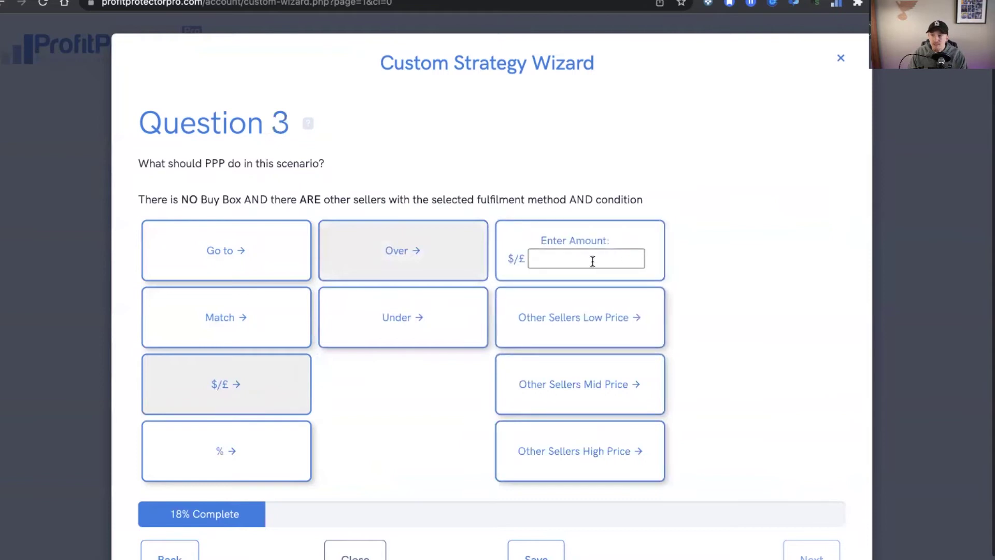
pyautogui.write('1.00')
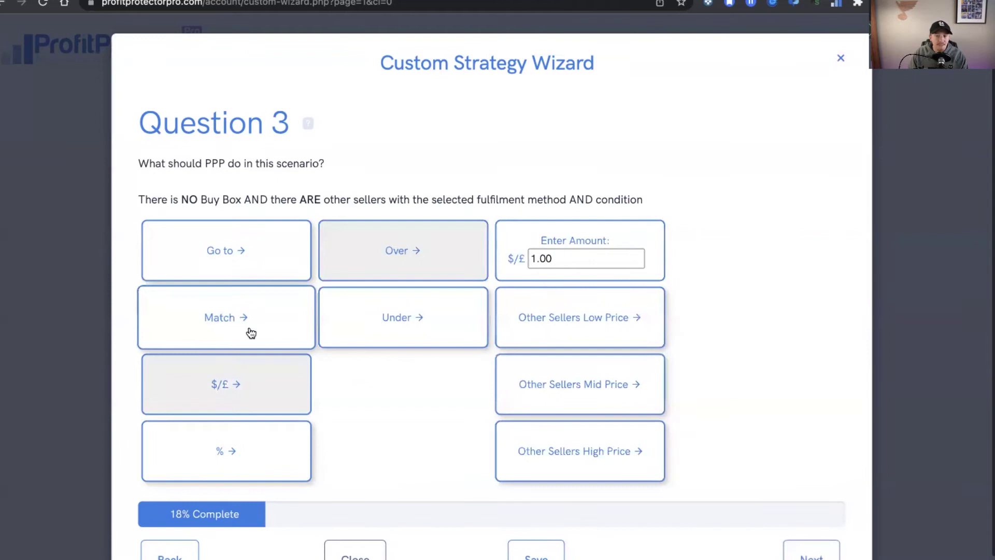
pyautogui.click(243, 460)
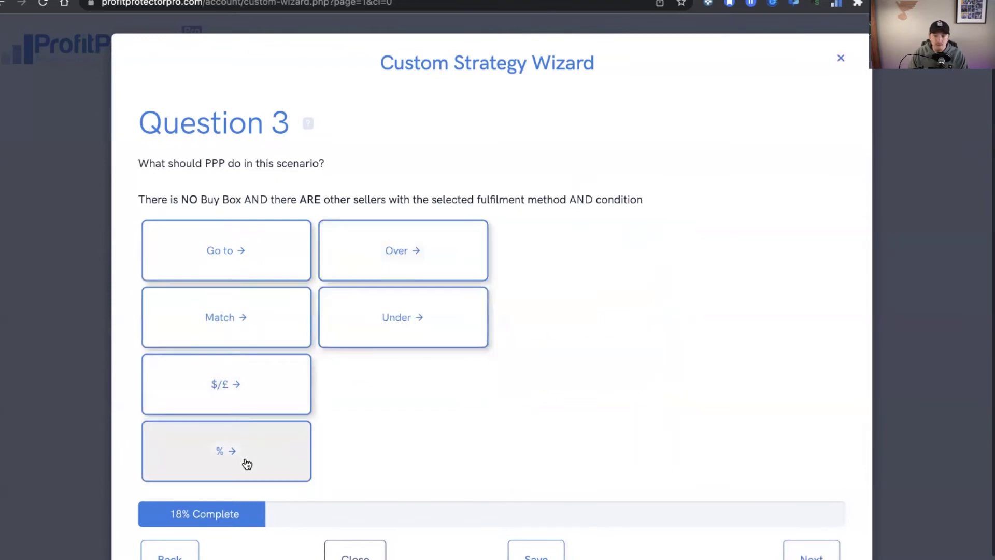
# Answer Question 3 by matching the Other Sellers Low Price, and advance to Question 4
pyautogui.click(219, 258)
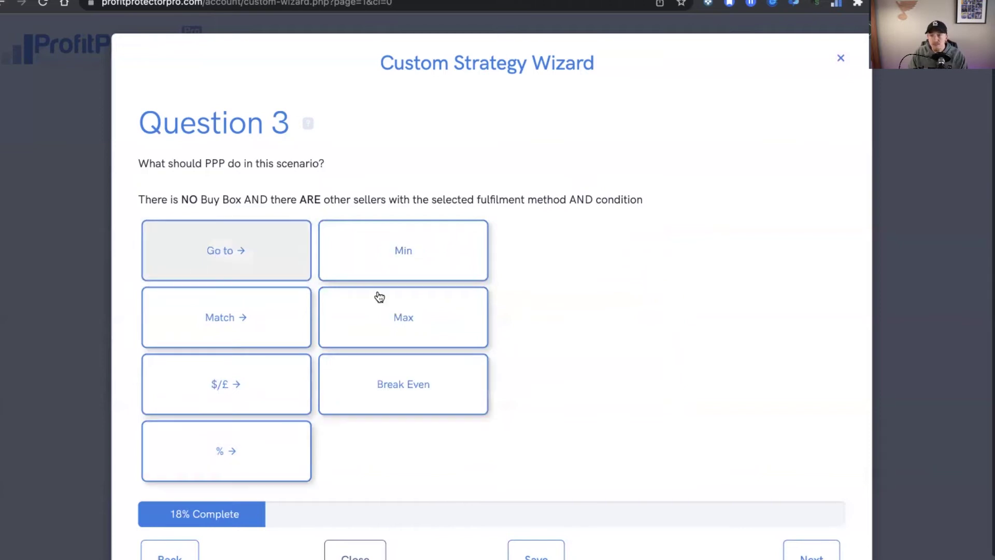
pyautogui.click(269, 325)
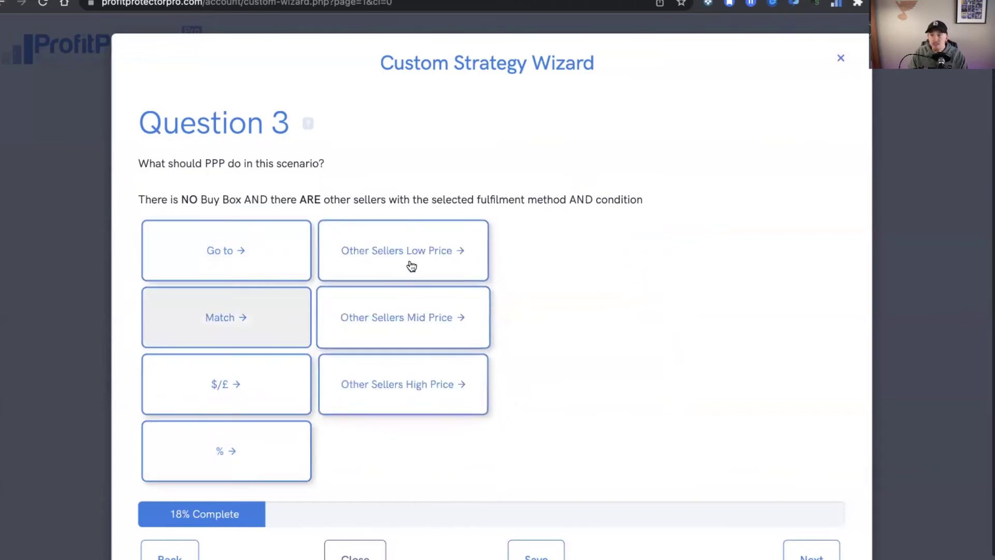
pyautogui.click(412, 258)
pyautogui.click(617, 227)
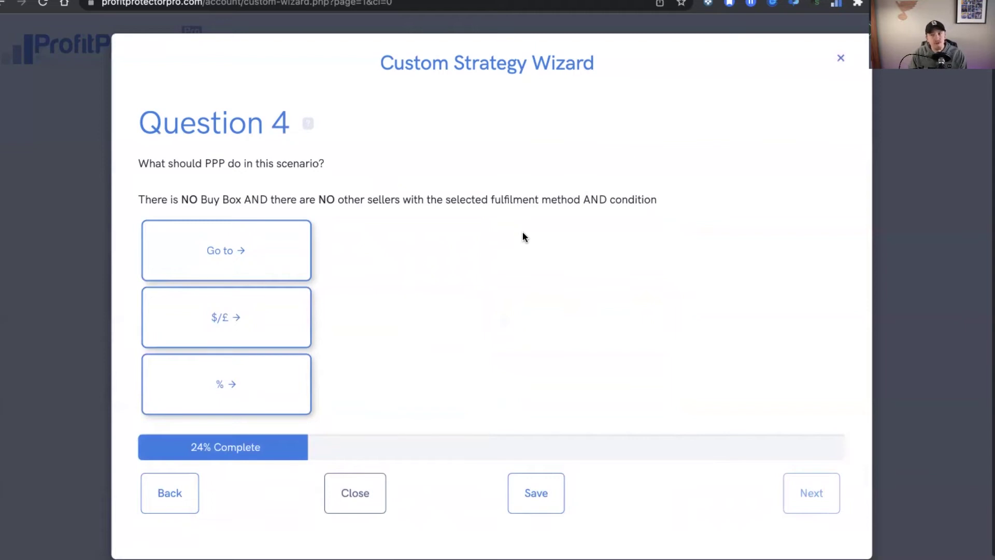
# Read the Question 4 scenario with no Buy Box and no other sellers, and answer it with Go to Max
pyautogui.moveTo(138, 200); pyautogui.dragTo(455, 205)
pyautogui.moveTo(720, 204); pyautogui.dragTo(322, 209)
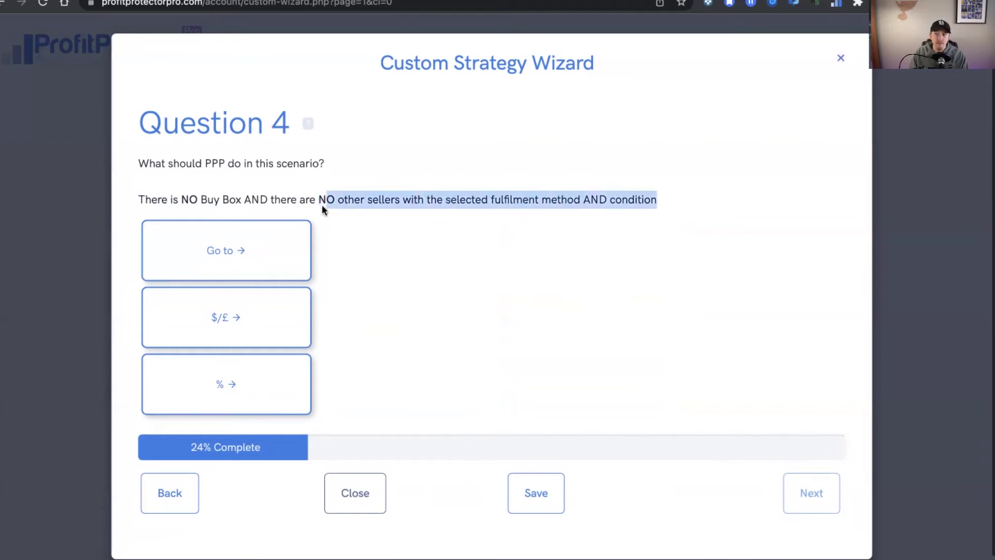
pyautogui.click(338, 266)
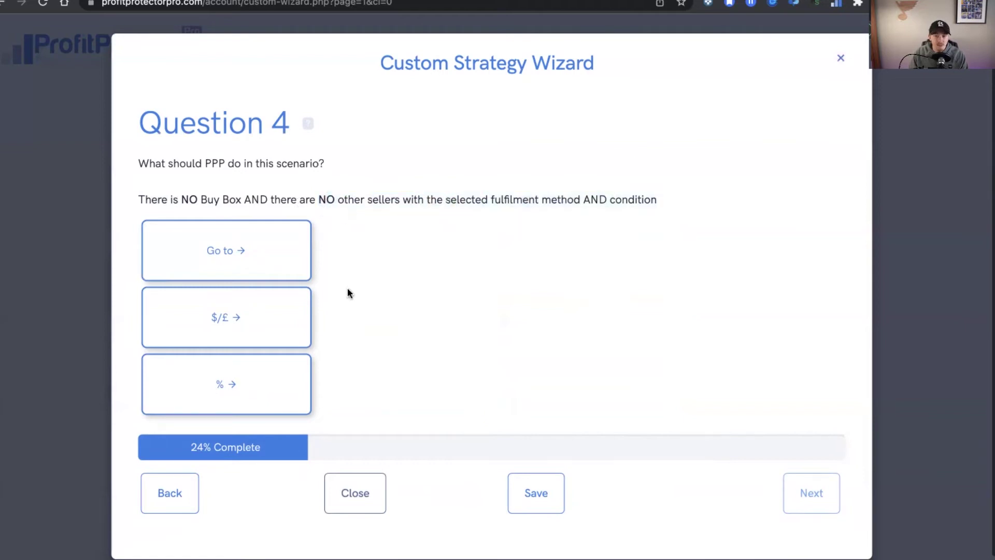
pyautogui.click(265, 248)
pyautogui.click(423, 330)
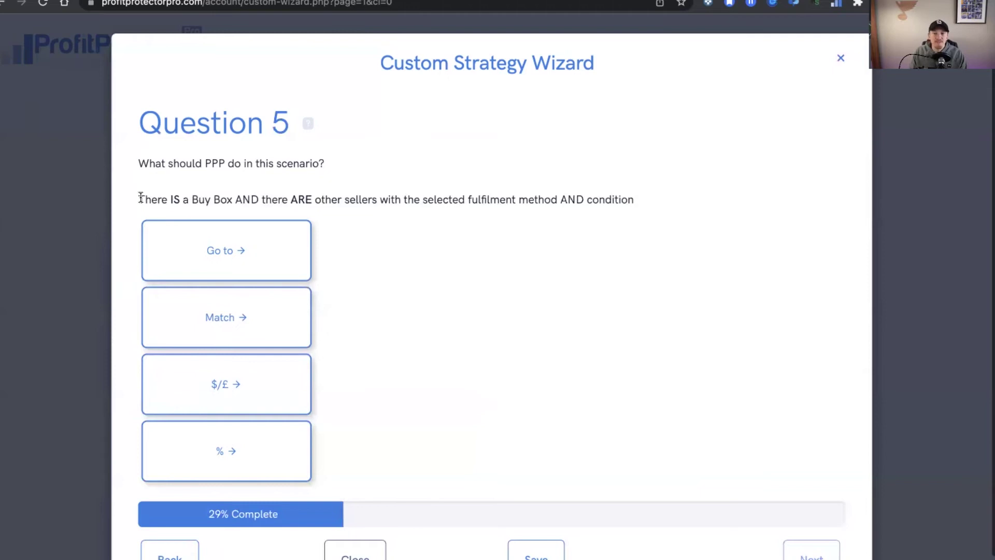
# Read the Question 5 scenario, view its Go to options, and answer it with Match Buy Box
pyautogui.moveTo(282, 197); pyautogui.dragTo(468, 199)
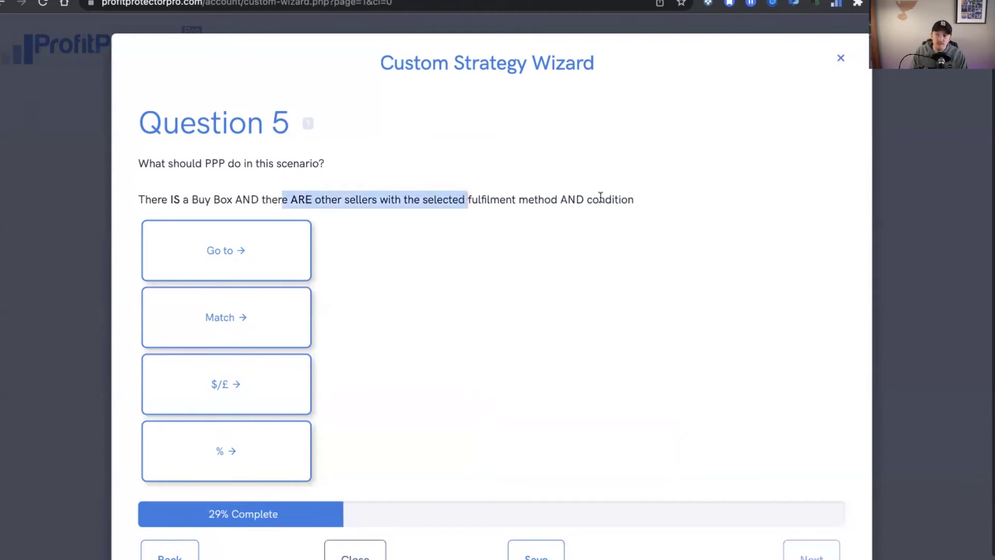
pyautogui.click(269, 254)
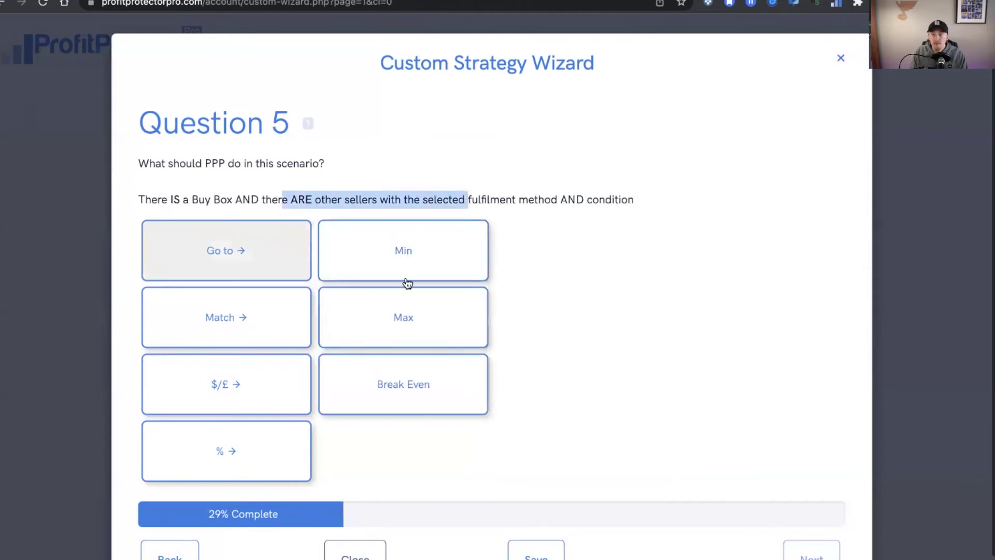
pyautogui.click(259, 324)
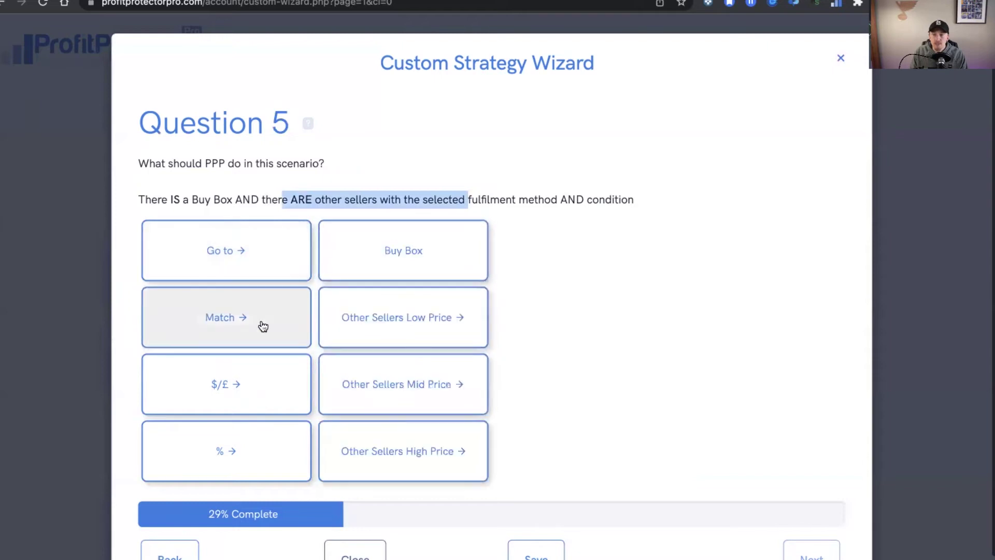
pyautogui.click(410, 247)
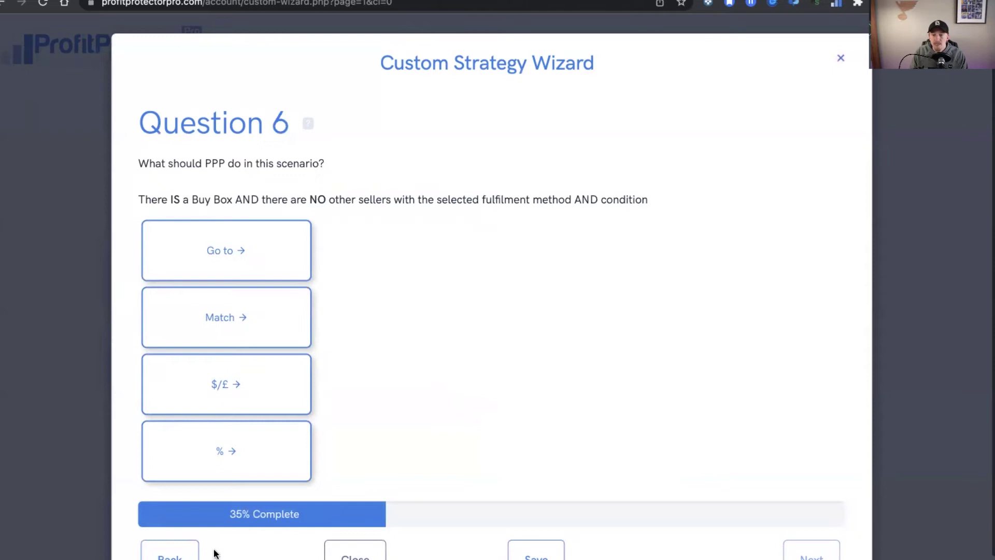
# Return to Question 5 and change its answer to matching the Other Sellers Mid Price for FBA
pyautogui.click(172, 553)
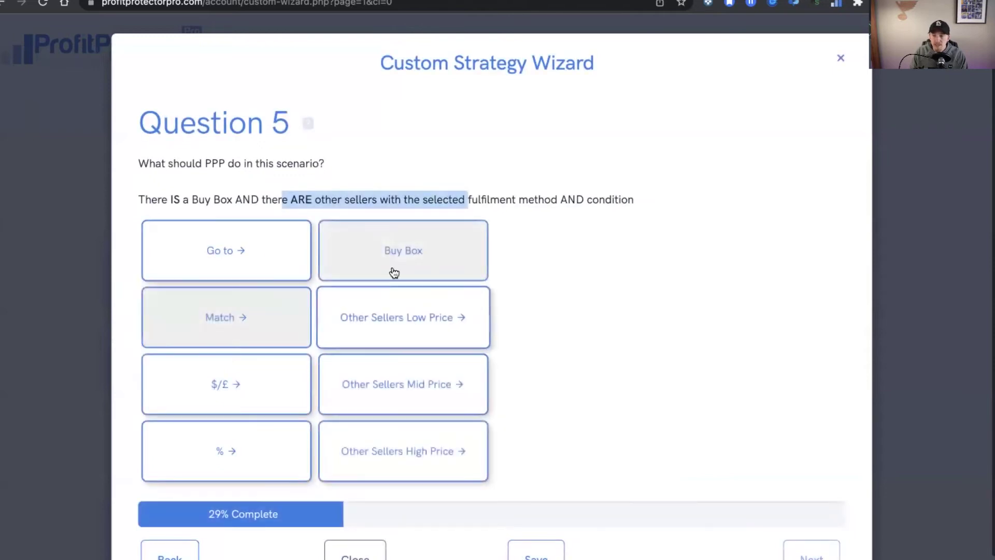
pyautogui.click(418, 398)
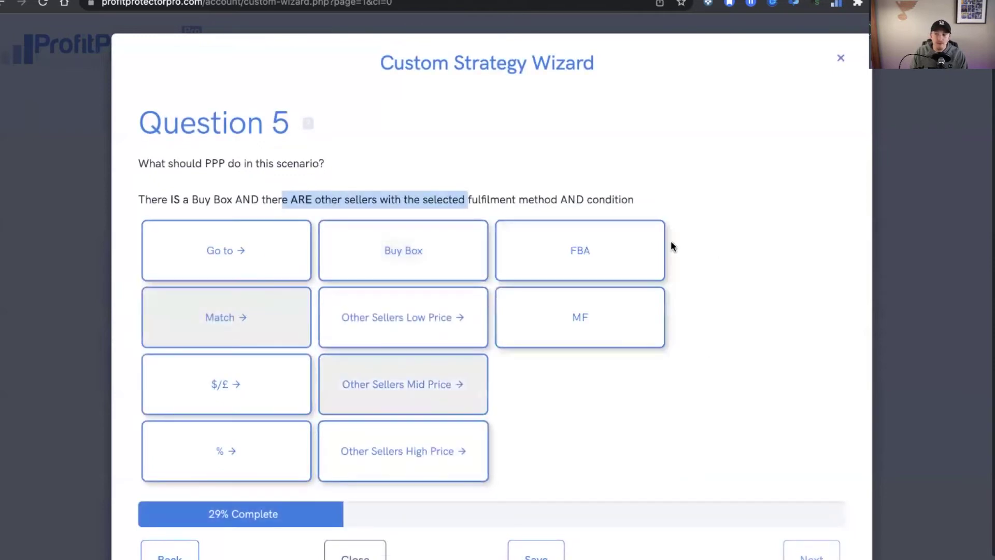
pyautogui.click(648, 246)
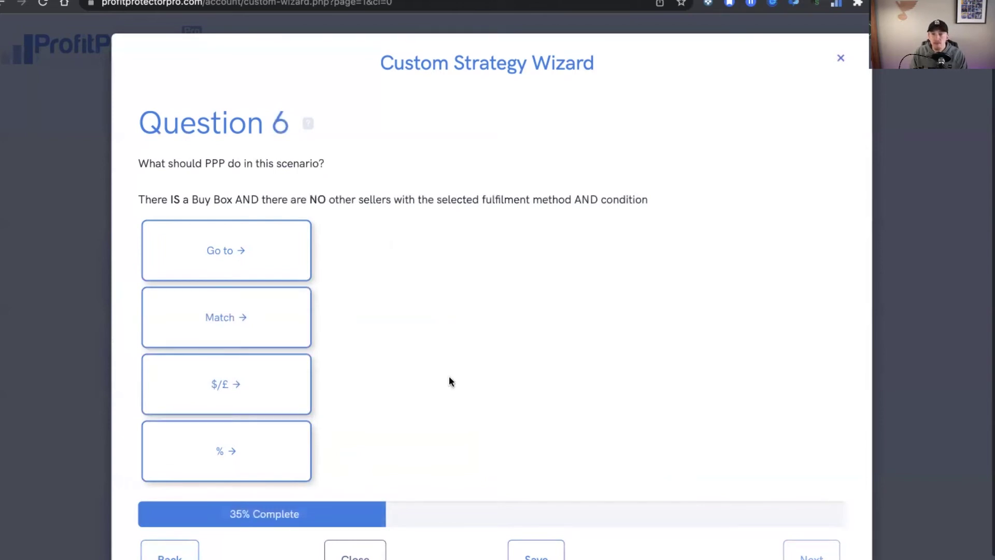
# Answer Question 6, where there is a Buy Box but no other sellers, with Match Buy Box
pyautogui.click(381, 278)
pyautogui.moveTo(138, 202); pyautogui.dragTo(604, 236)
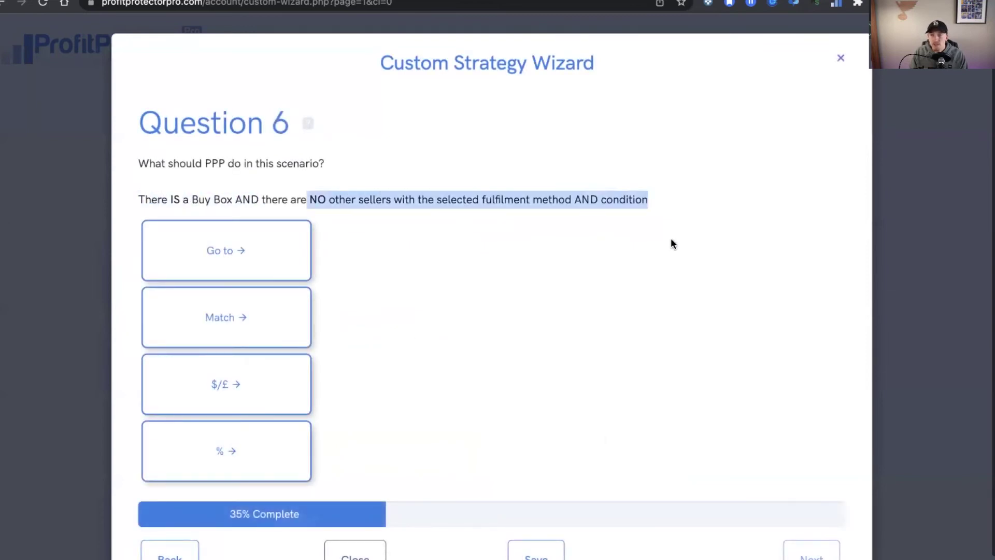
pyautogui.click(259, 266)
pyautogui.click(254, 315)
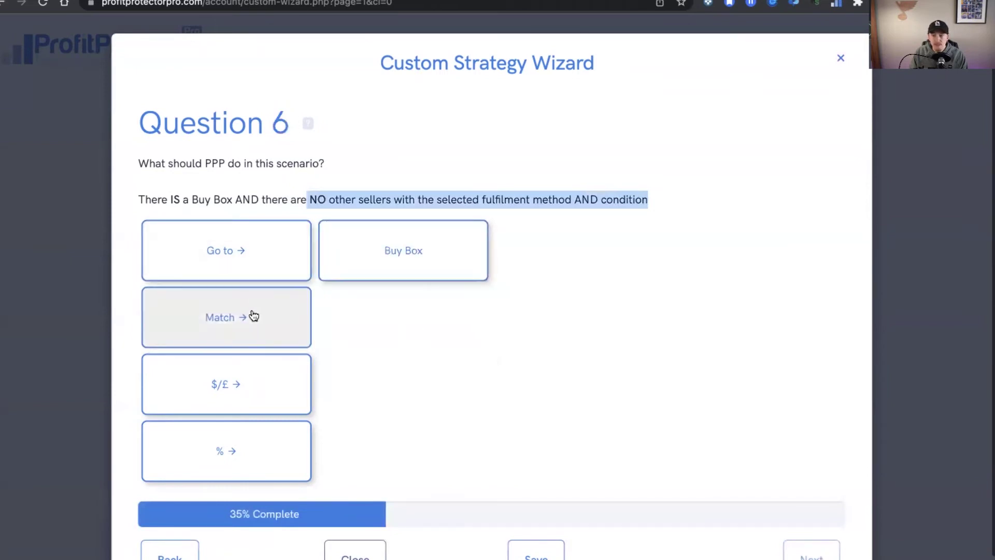
pyautogui.click(415, 247)
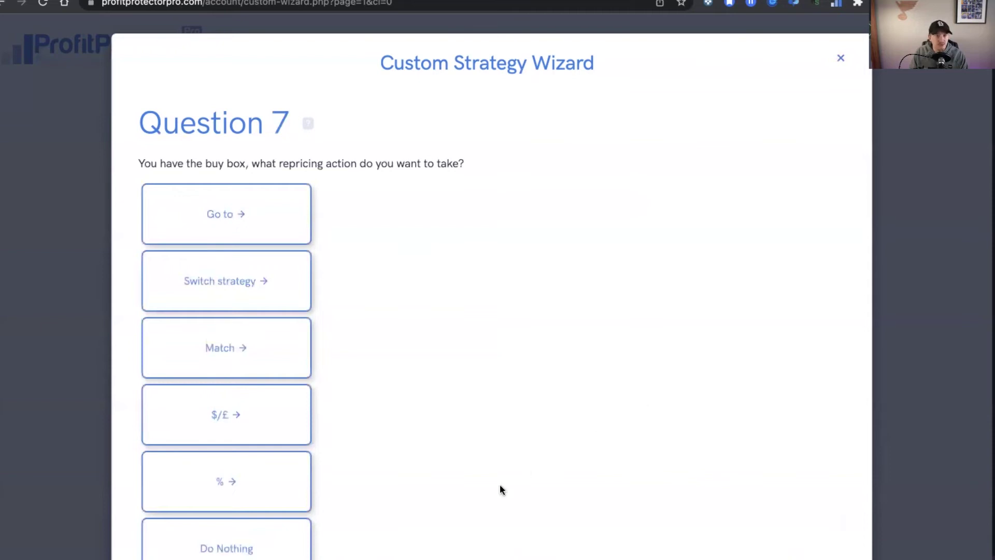
# View the Go to options for Question 7 on owning the buy box, and answer it with Do Nothing
pyautogui.moveTo(157, 161); pyautogui.dragTo(500, 146)
pyautogui.click(483, 167)
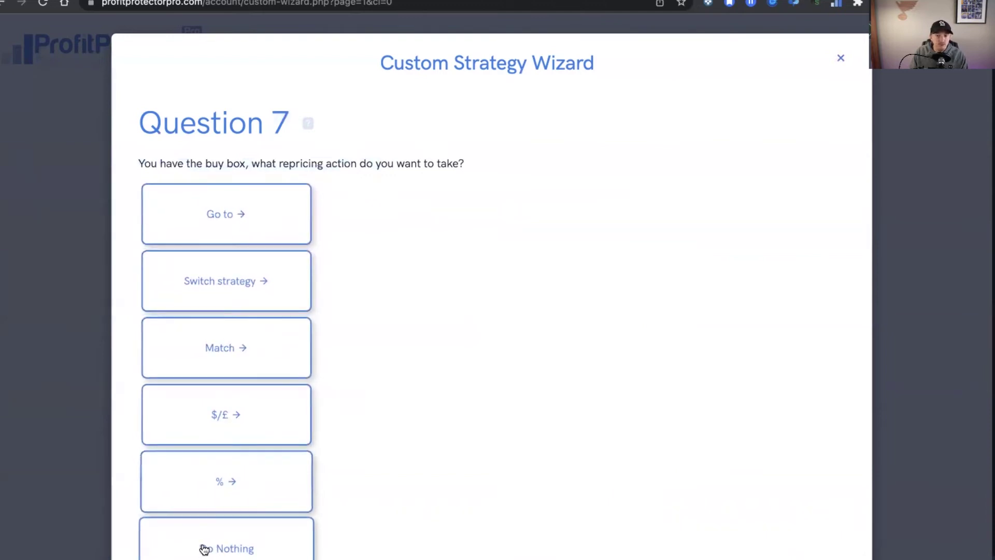
pyautogui.click(264, 237)
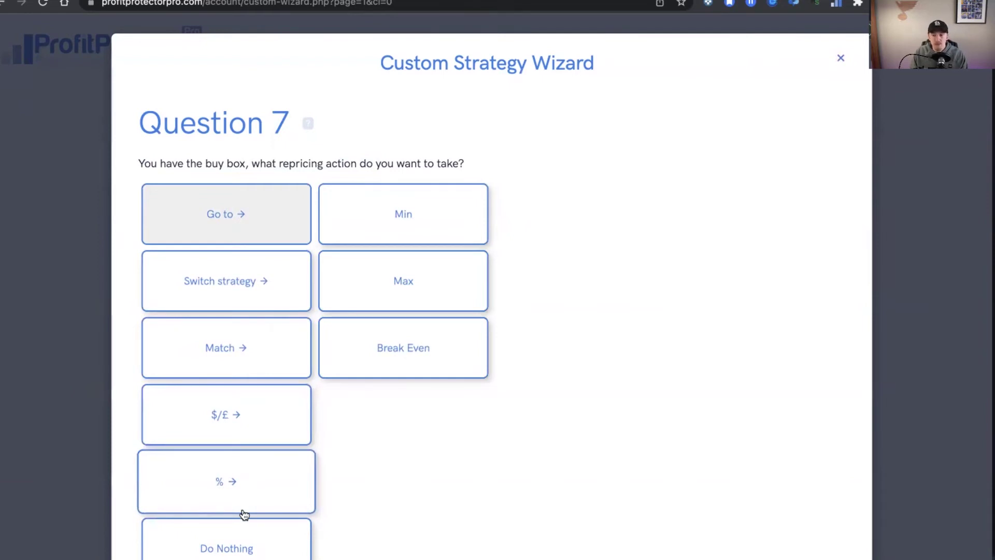
pyautogui.click(259, 550)
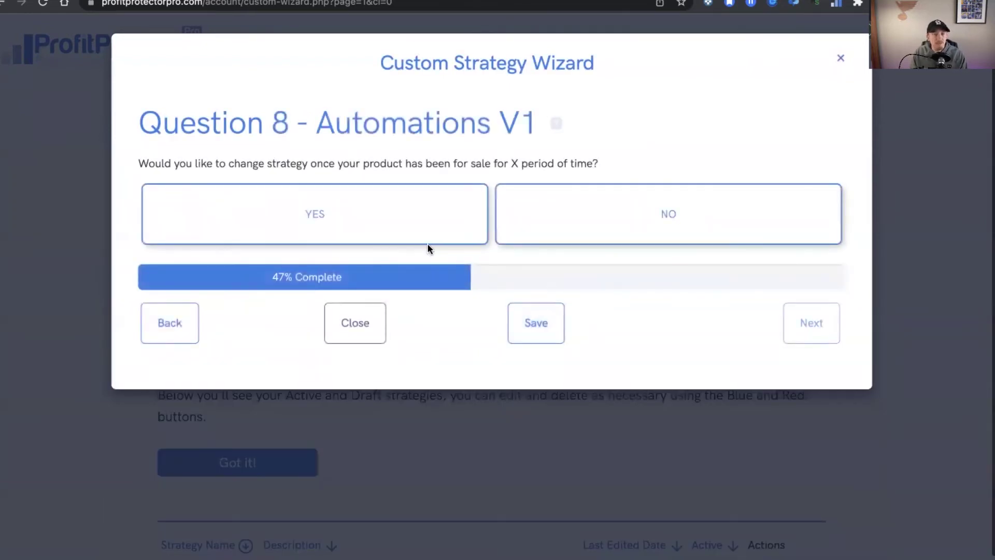
# Enable the time-based strategy change in Question 8 and set its period to Two months in Question 9
pyautogui.moveTo(129, 166); pyautogui.dragTo(380, 175)
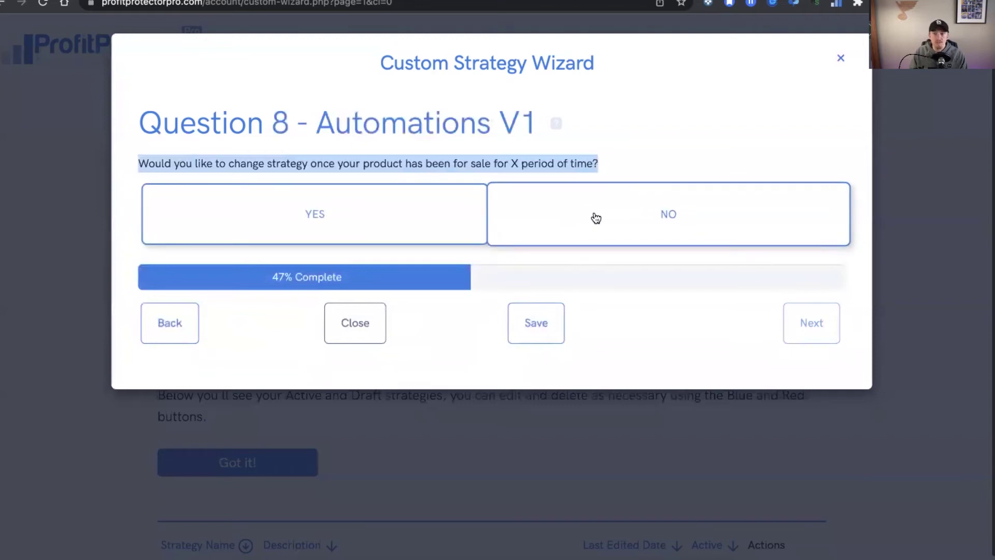
pyautogui.click(398, 226)
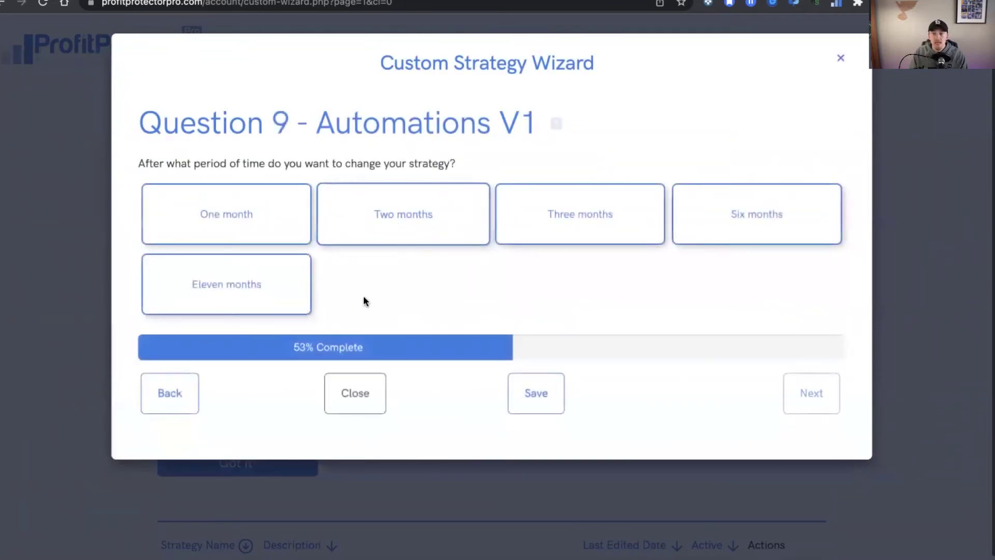
pyautogui.click(362, 218)
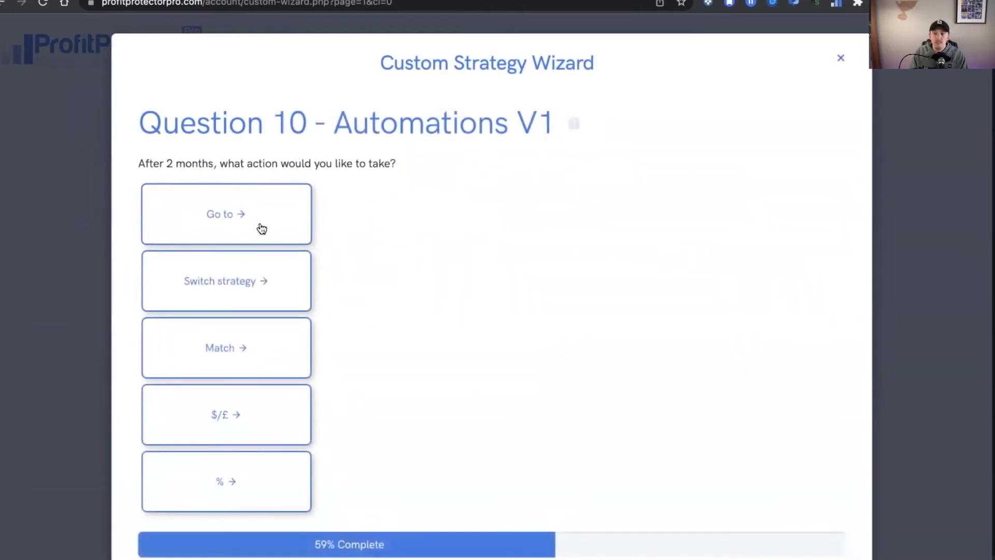
# View the FBA Algorithmic Strategy choices for Question 10, and set the action after 2 months to Go to Min
pyautogui.click(236, 286)
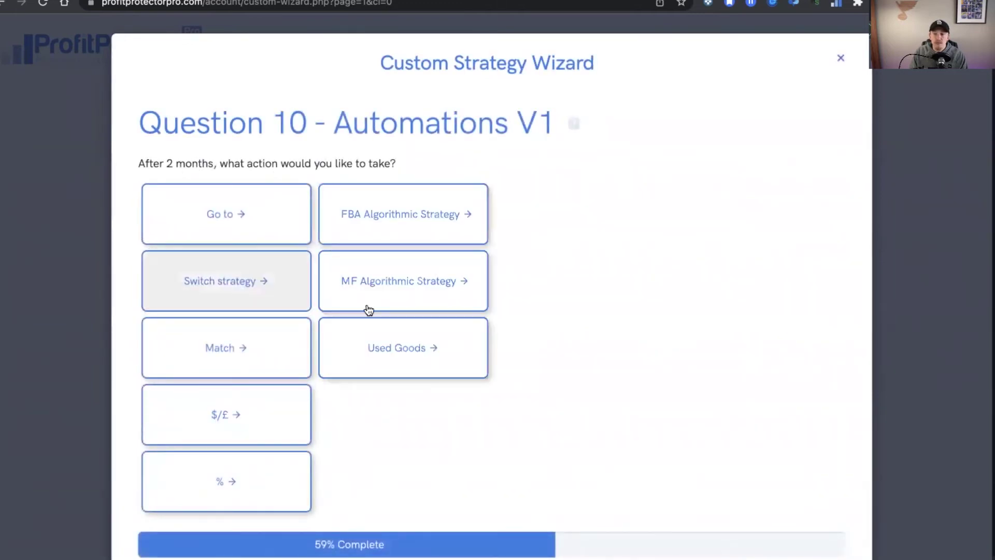
pyautogui.click(382, 217)
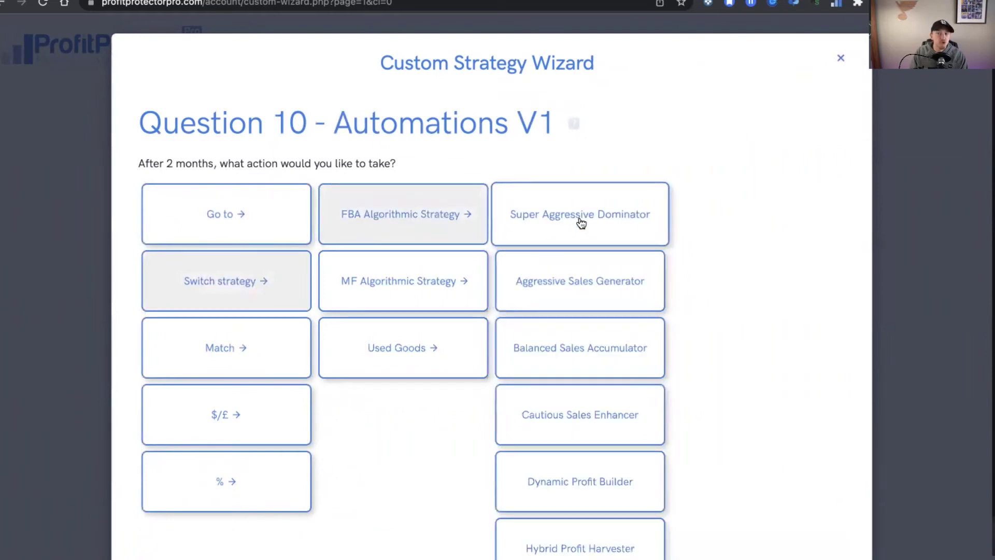
pyautogui.click(254, 236)
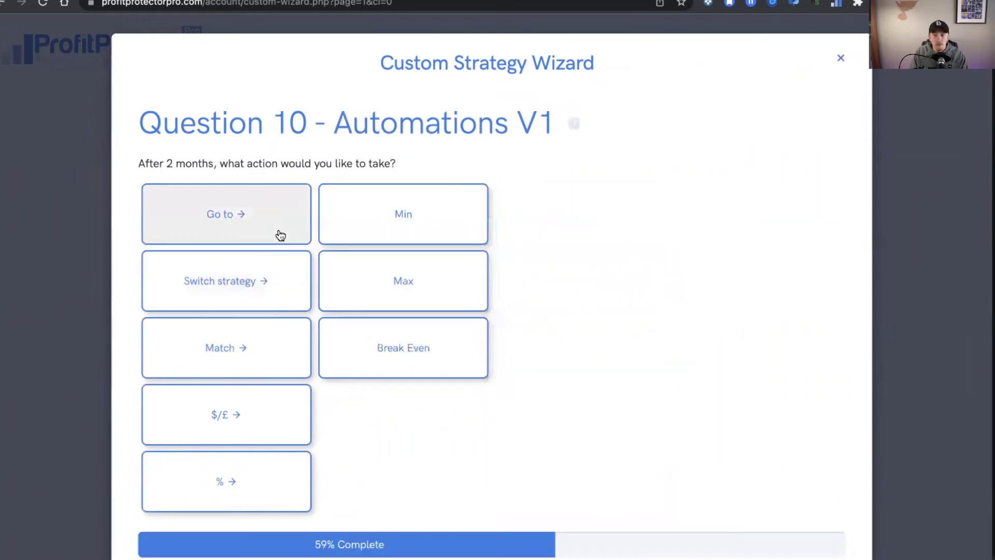
pyautogui.click(434, 230)
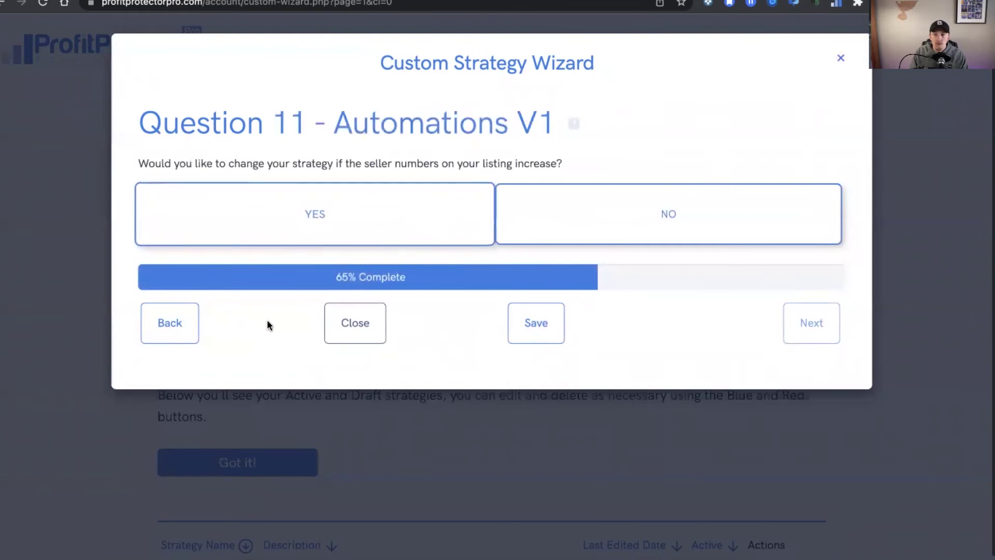
# Recheck the previous question, enable the seller-count strategy change in Question 11, and set the Question 12 threshold to 15 sellers
pyautogui.click(170, 323)
pyautogui.click(368, 357)
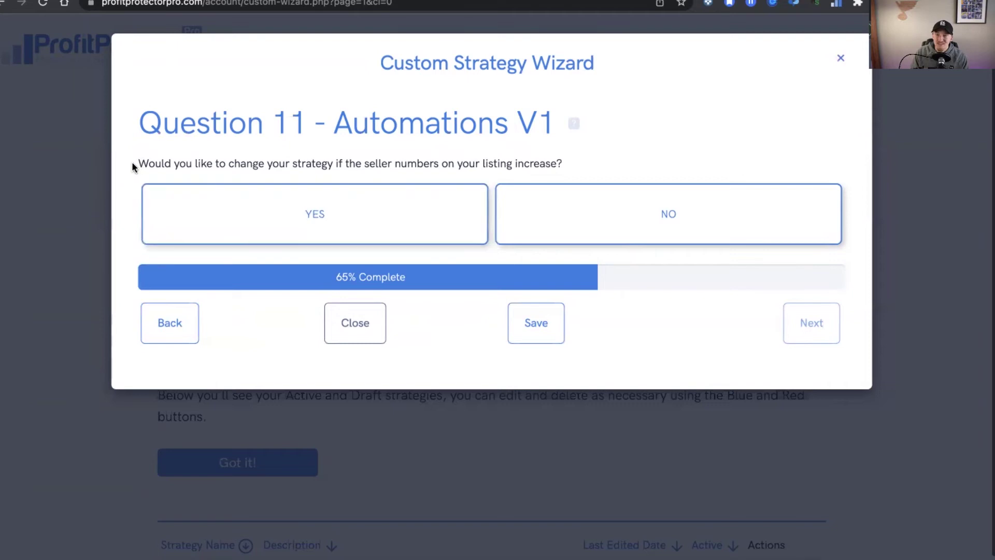
pyautogui.moveTo(136, 166); pyautogui.dragTo(629, 173)
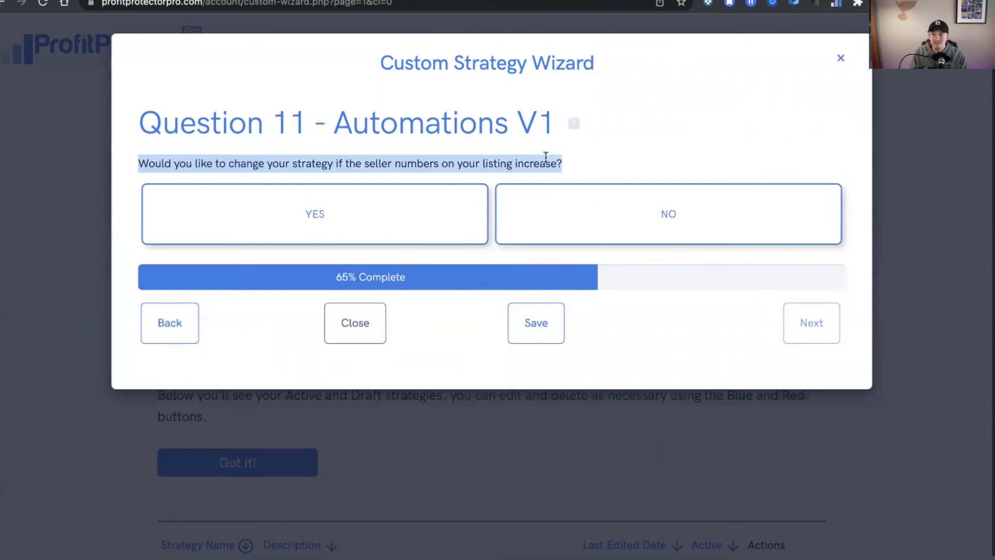
pyautogui.click(410, 214)
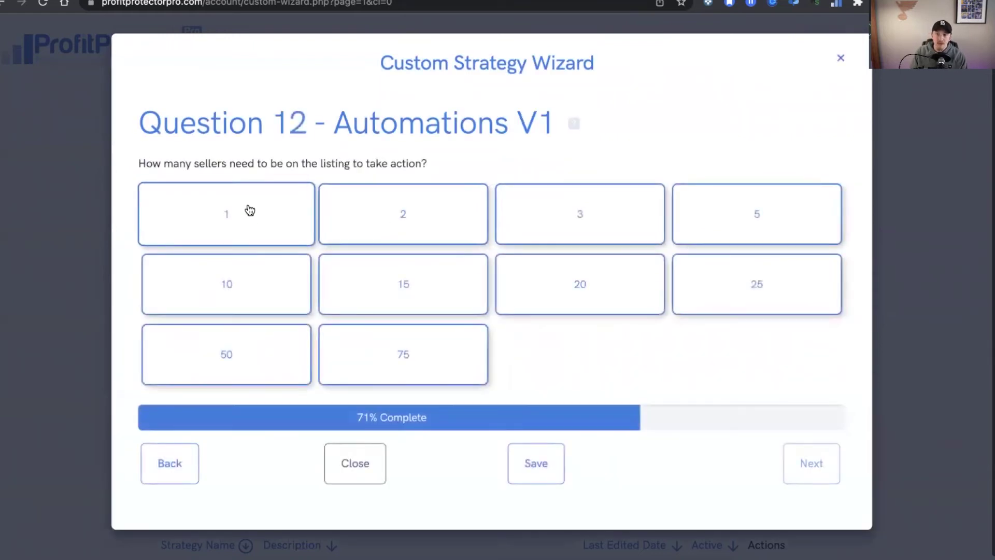
pyautogui.click(396, 302)
# Answer Question 13 by switching to the FBA algorithmic strategy Super Aggressive Dominator when 15 other sellers match
pyautogui.click(303, 244)
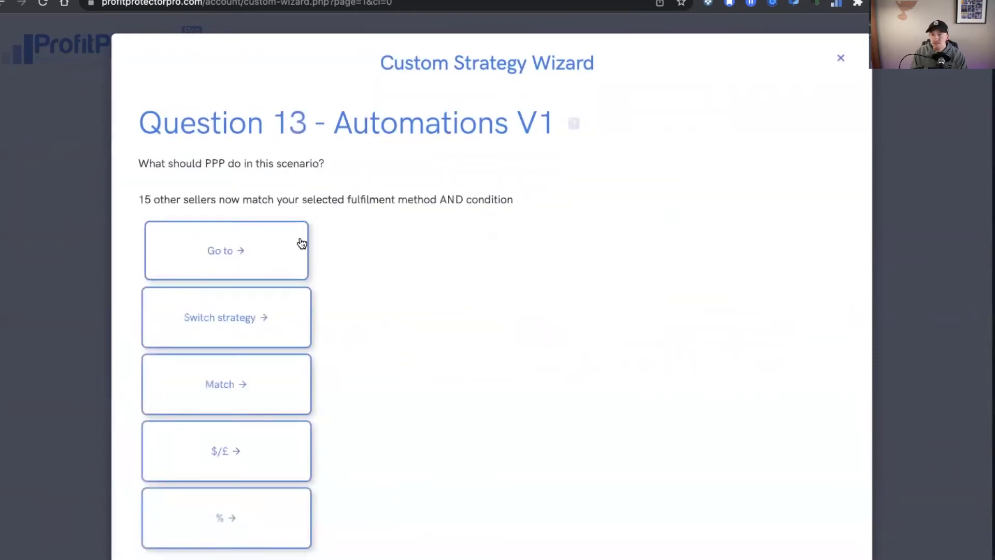
pyautogui.click(266, 312)
pyautogui.click(395, 262)
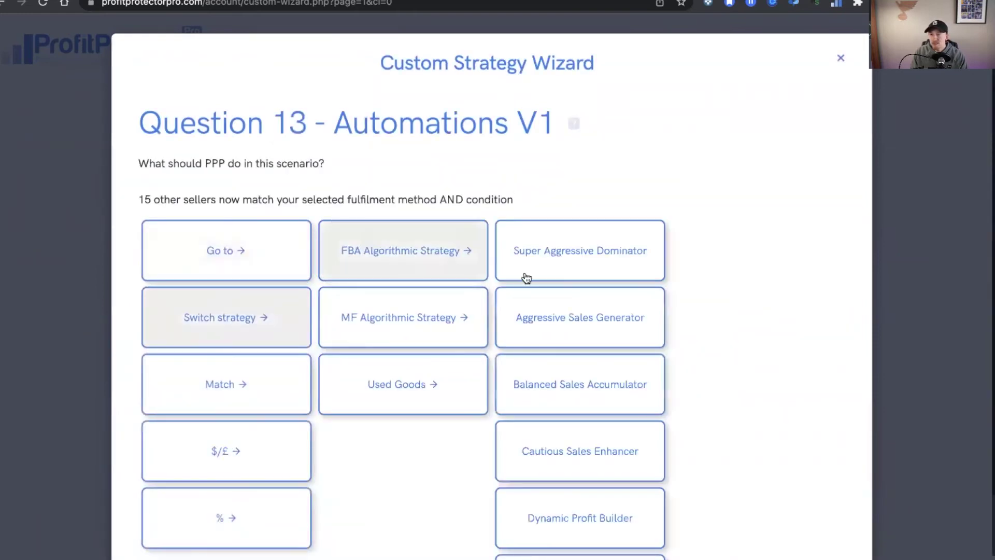
pyautogui.click(551, 256)
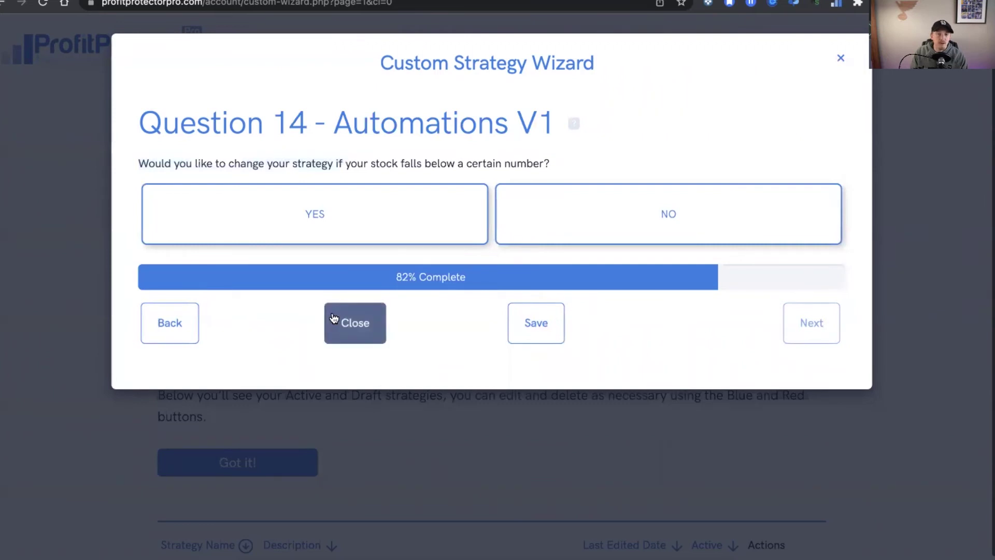
# Read Question 14 on changing strategy when stock falls below a certain number, and answer it with No
pyautogui.moveTo(185, 164); pyautogui.dragTo(502, 164)
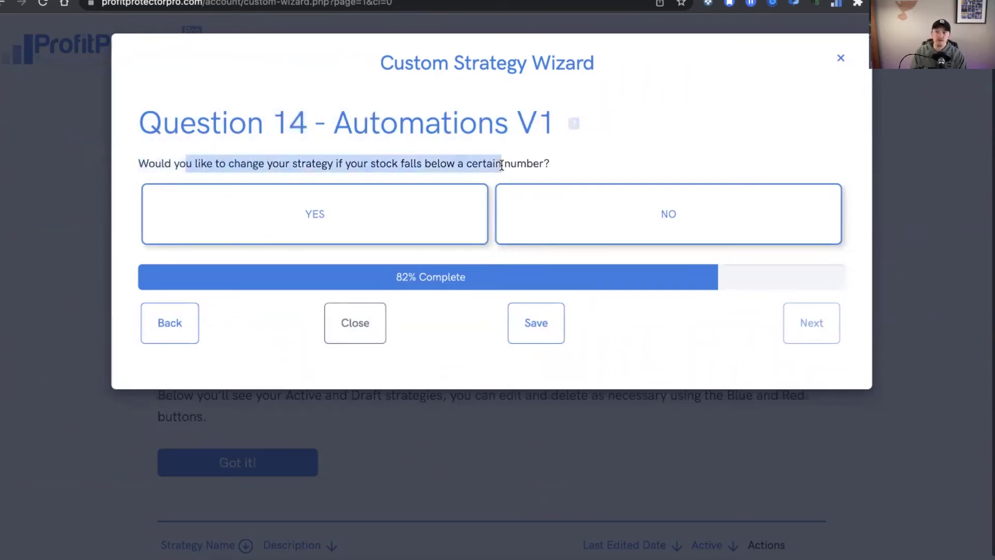
pyautogui.click(611, 163)
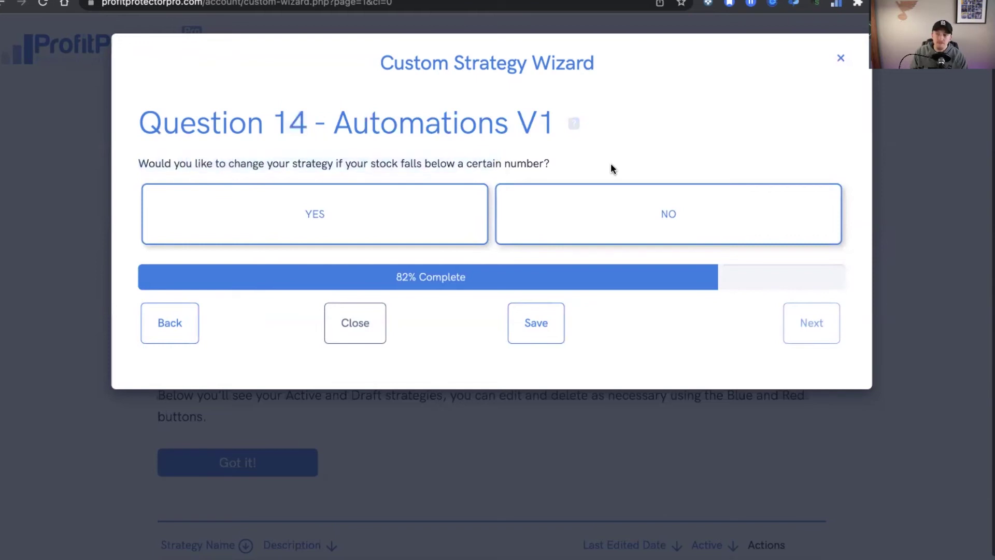
pyautogui.click(582, 211)
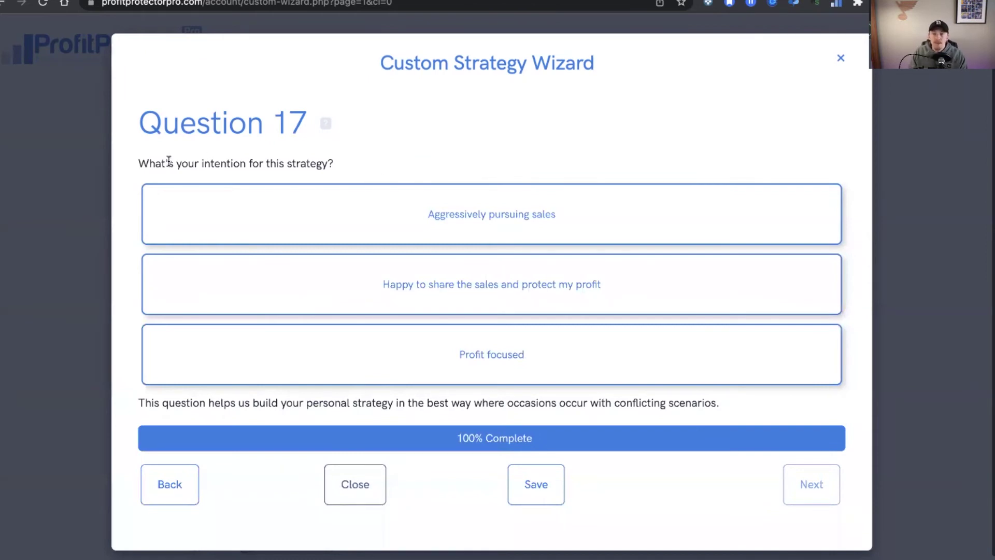
# Answer Question 17 on the strategy's intention with Happy to share the sales and protect my profit
pyautogui.moveTo(139, 161); pyautogui.dragTo(329, 182)
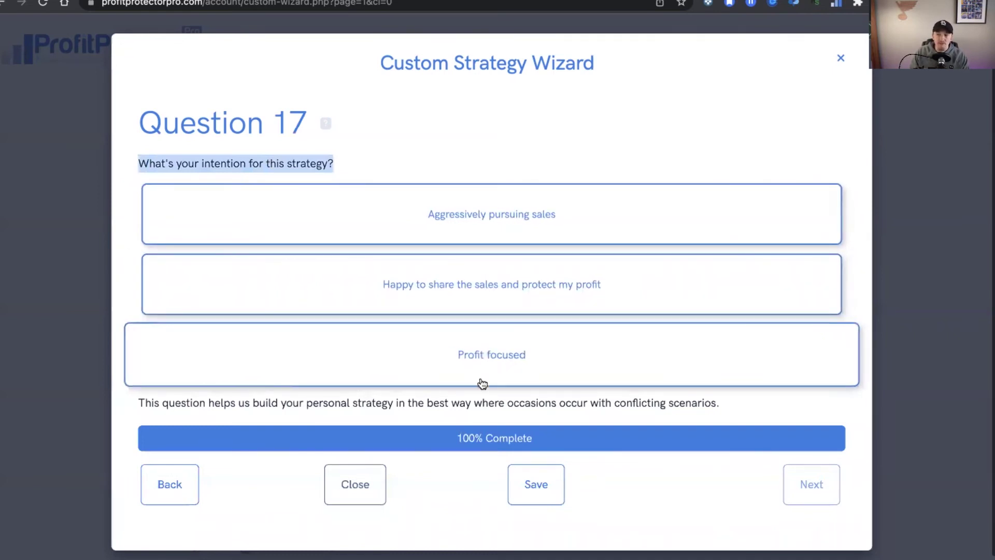
pyautogui.click(517, 303)
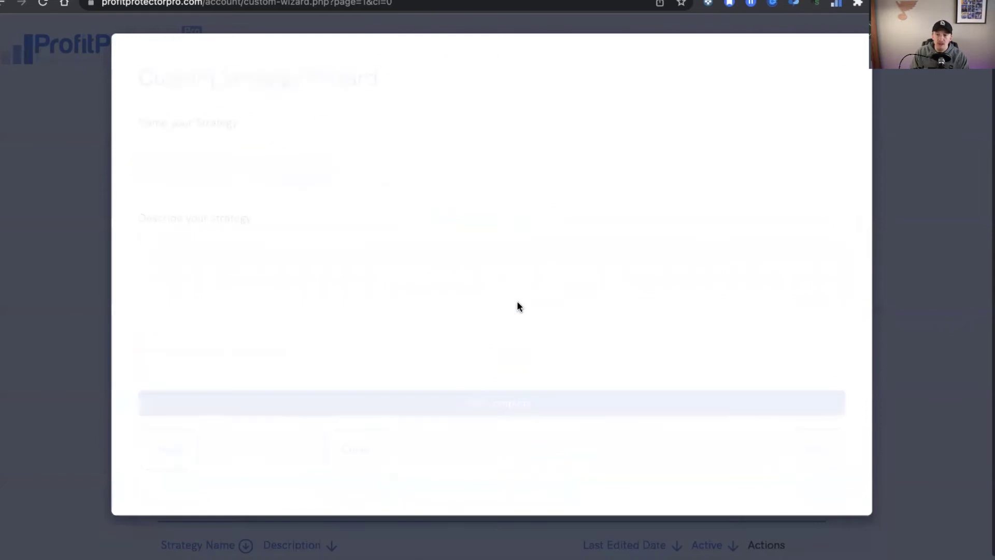
pyautogui.click(169, 449)
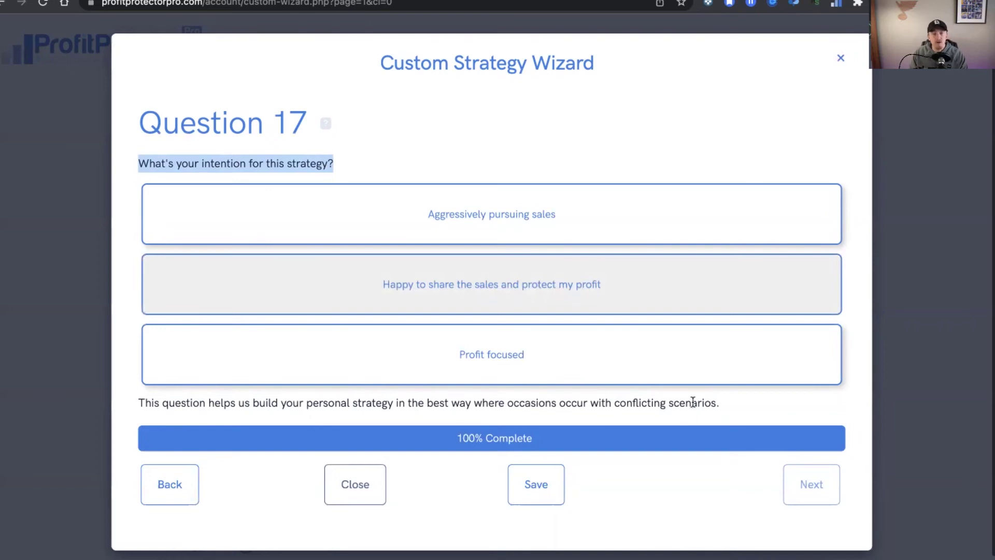
pyautogui.click(507, 289)
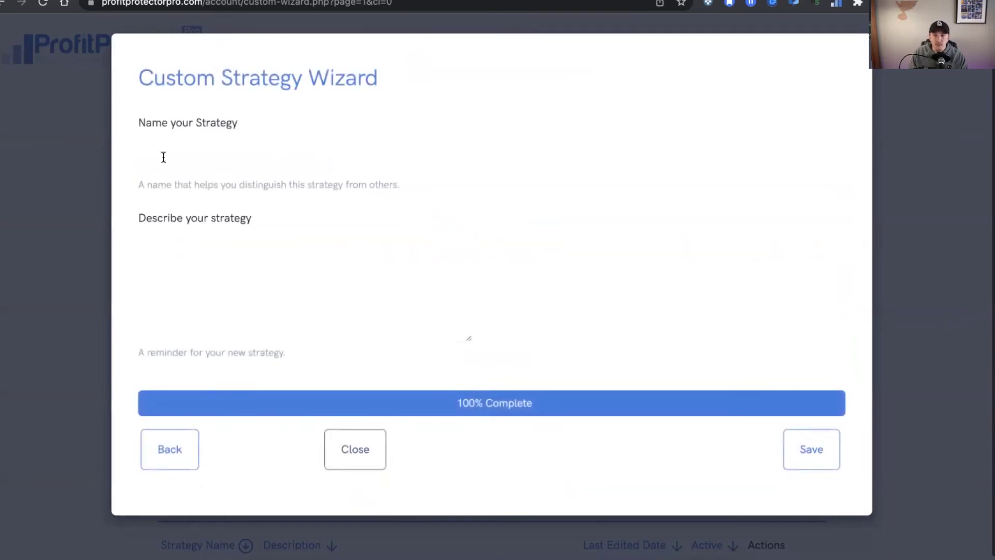
# Enter the reviewer's first name followed by 2 as both the strategy's name and its description, and save the custom strategy
pyautogui.write('JImmy')
pyautogui.press('BackSpace')
pyautogui.press('BackSpace')
pyautogui.press('BackSpace')
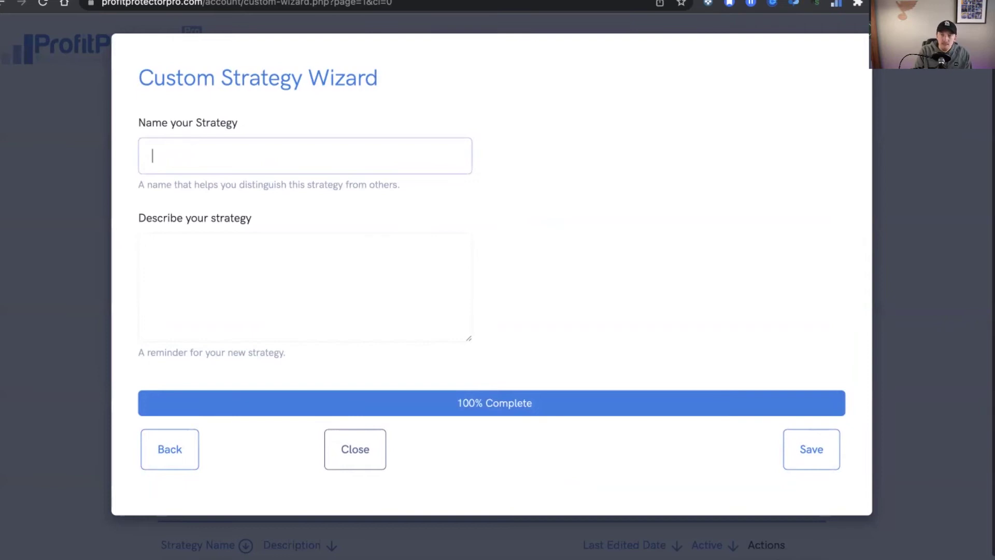
pyautogui.write('immy 2')
pyautogui.press('Tab')
pyautogui.write('Jimmy 2')
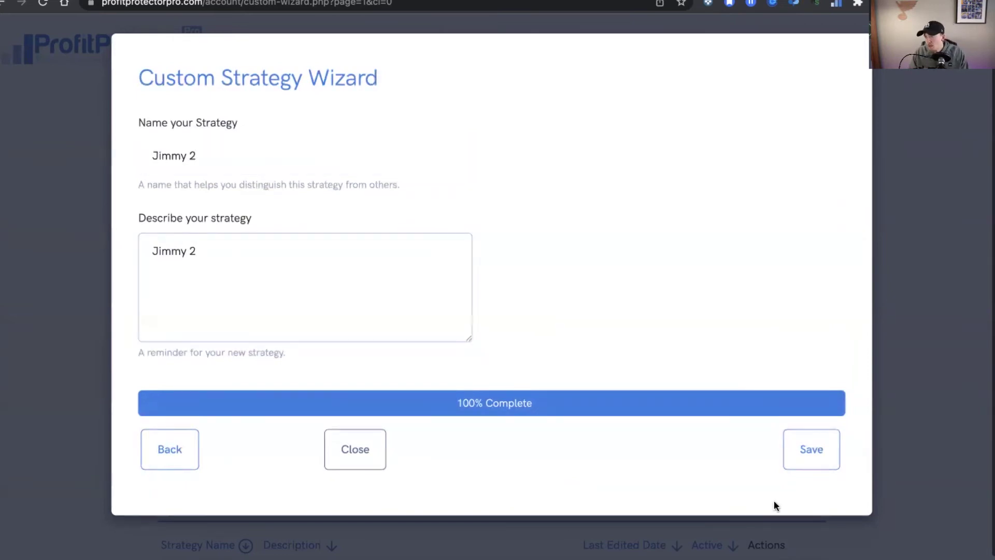
pyautogui.click(811, 449)
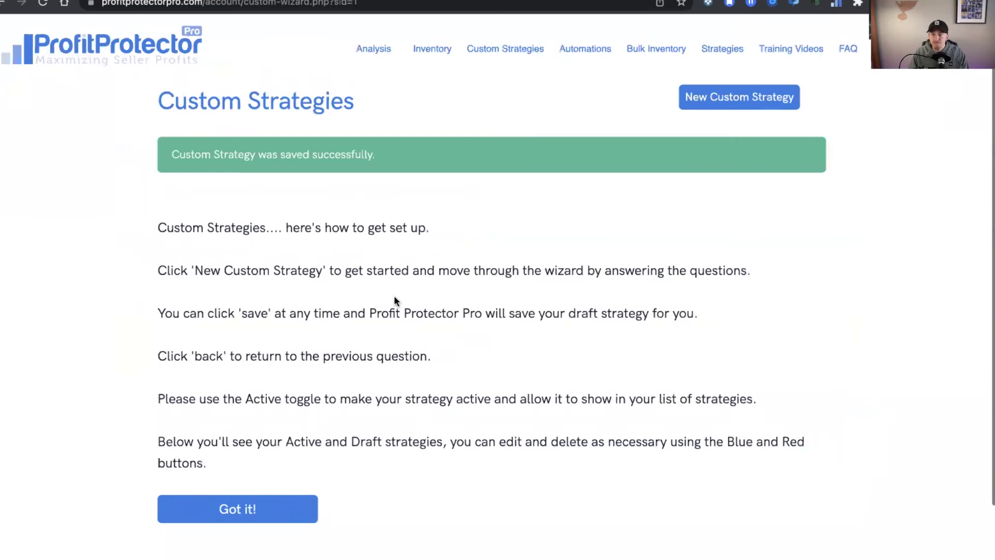
# Review the answer summary of the newly saved custom strategy and check its Active toggle in the strategies list
pyautogui.scroll(-4, 385, 306)
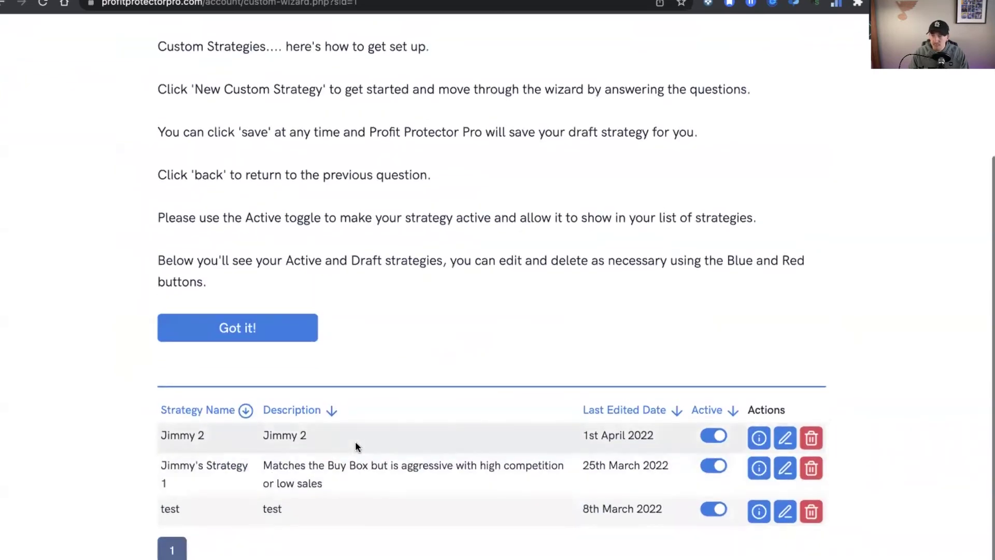
pyautogui.scroll(4, 378, 122)
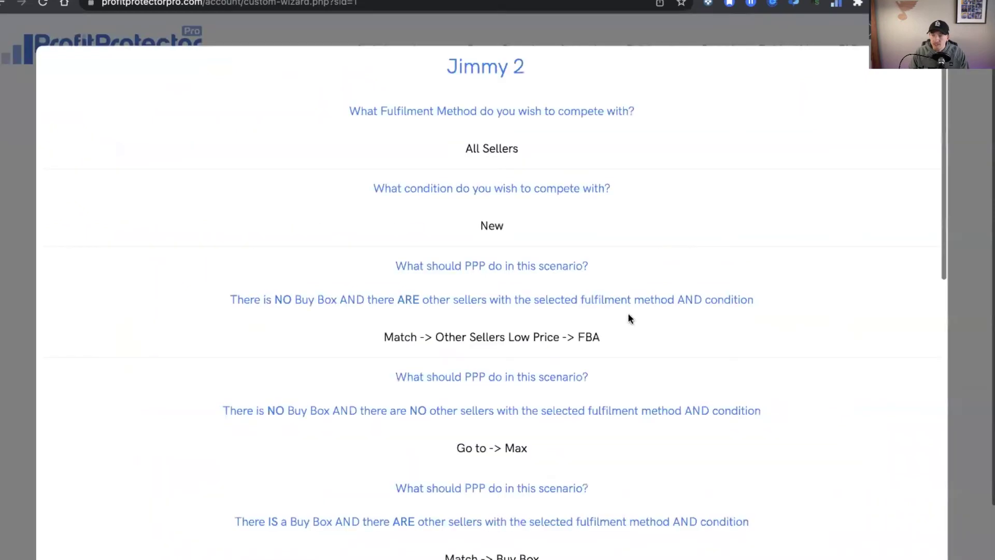
pyautogui.scroll(-10, 517, 102)
pyautogui.scroll(10, 515, 101)
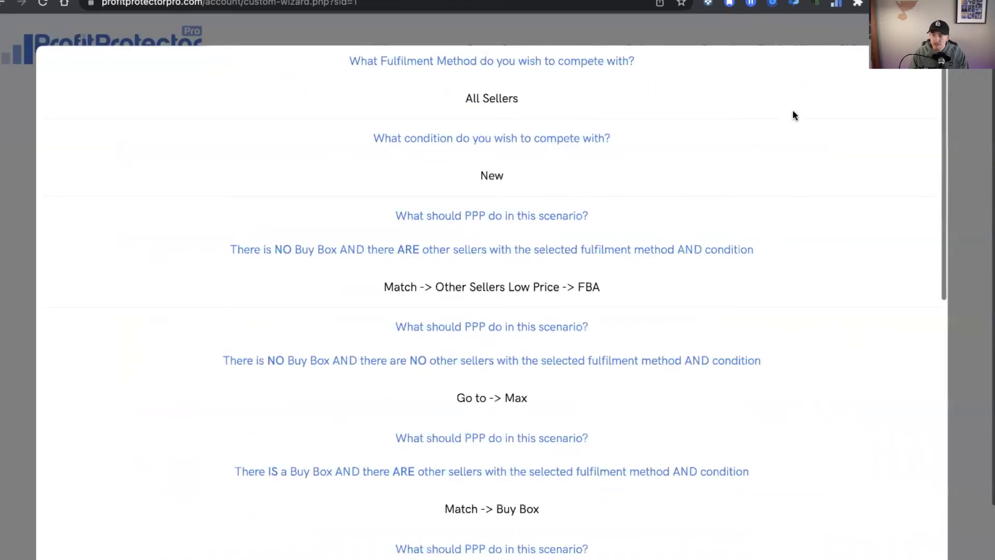
pyautogui.click(930, 70)
pyautogui.scroll(-3, 742, 362)
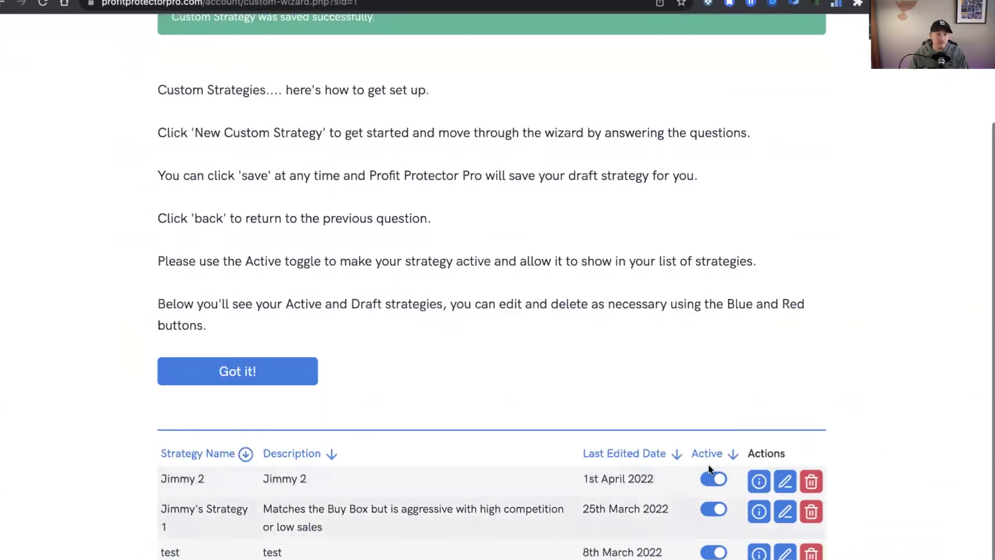
pyautogui.scroll(3, 648, 363)
# Open the inventory and look for the new custom strategy among the strategy options of the Lindt chocolate box listing
pyautogui.click(415, 50)
pyautogui.scroll(-3, 739, 401)
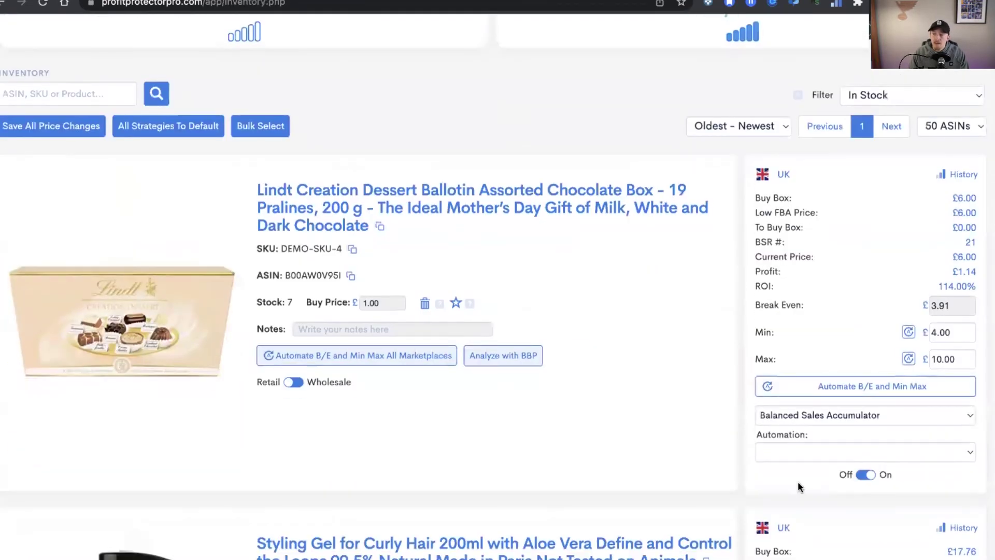
pyautogui.click(830, 419)
pyautogui.scroll(-3, 829, 467)
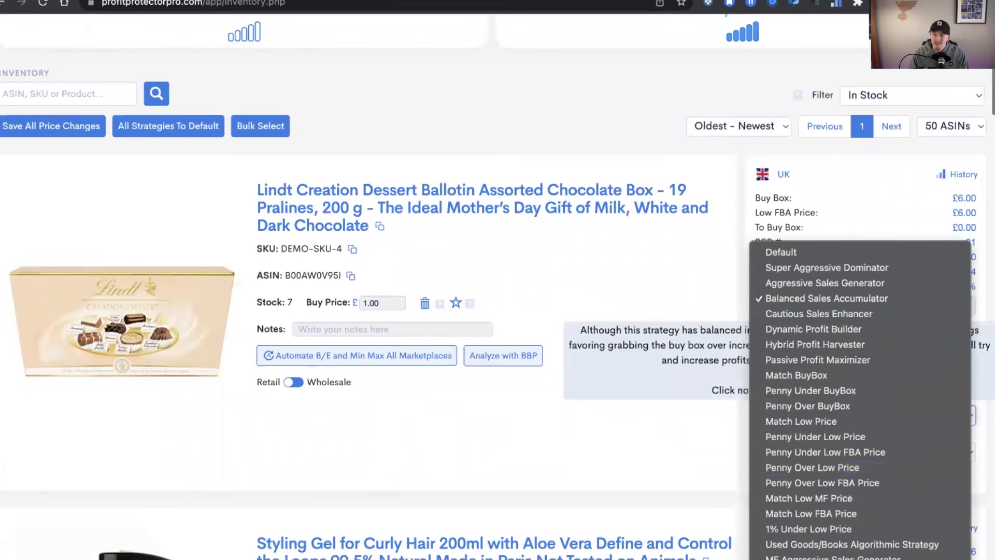
pyautogui.click(549, 286)
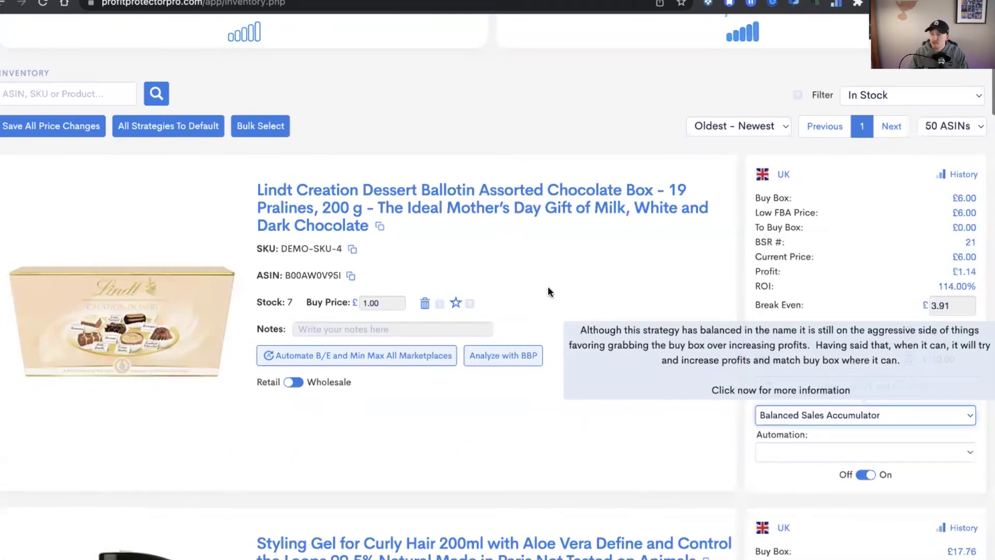
pyautogui.scroll(-5, 583, 318)
pyautogui.click(871, 151)
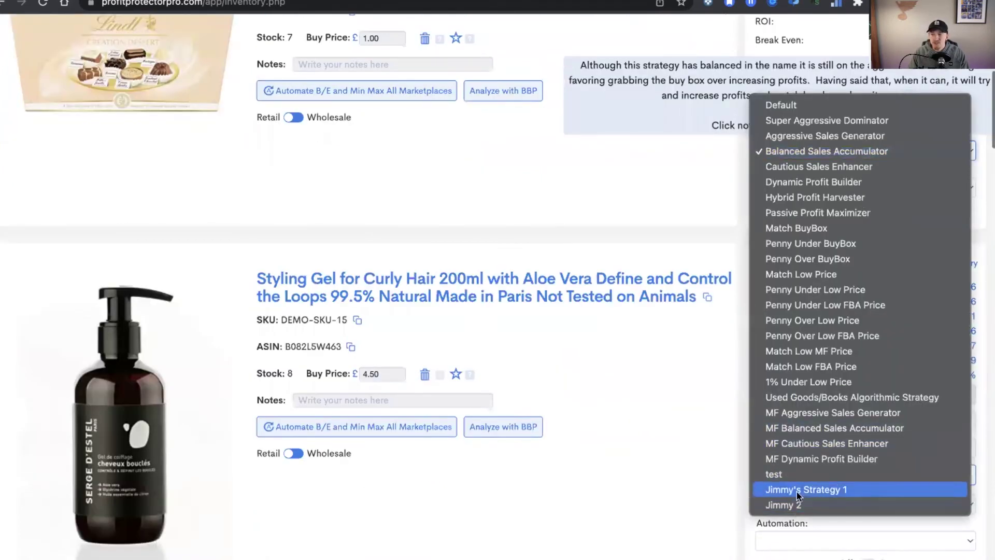
pyautogui.click(689, 463)
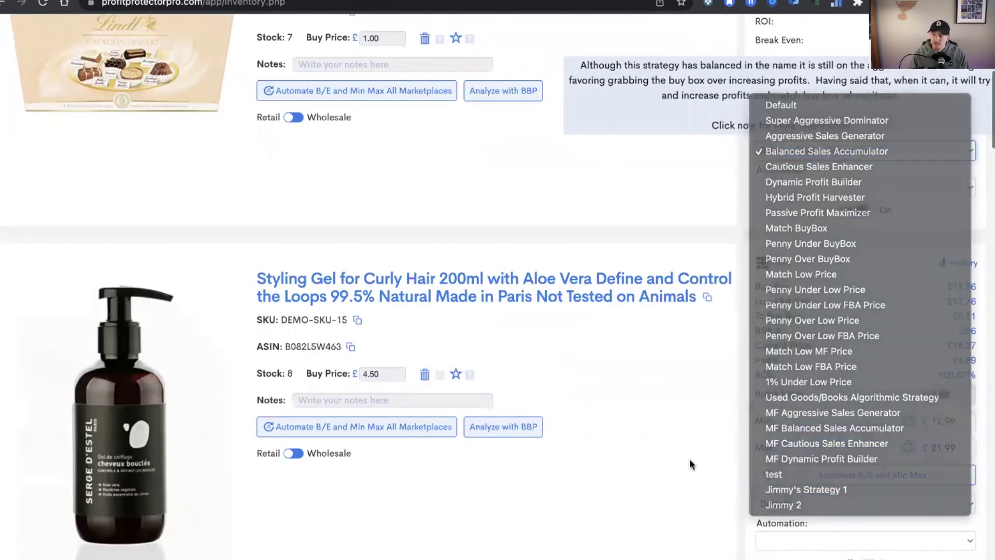
# View the Automations list, and read the Super Aggressive Dominator description and its sales and profit ratings in the strategy explanations
pyautogui.scroll(10, 690, 458)
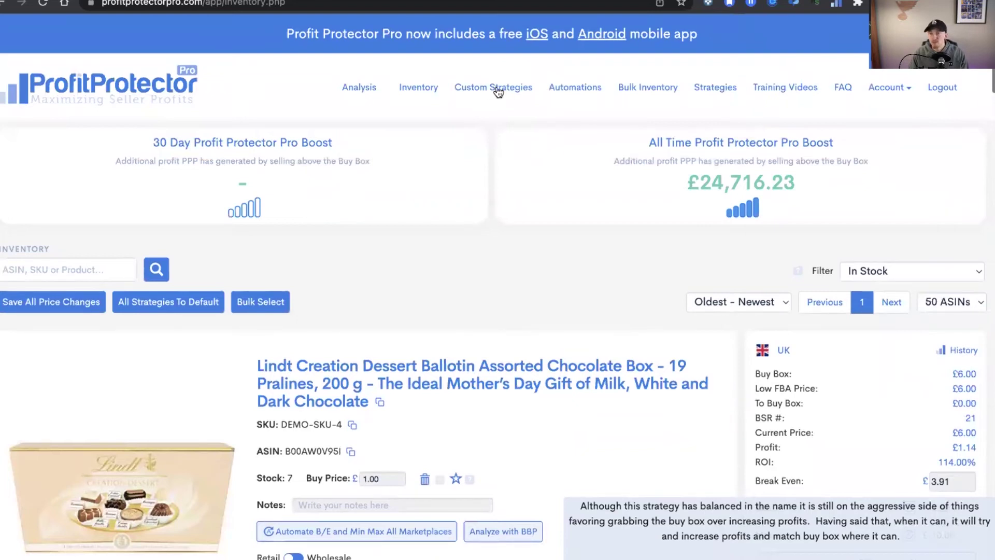
pyautogui.click(574, 89)
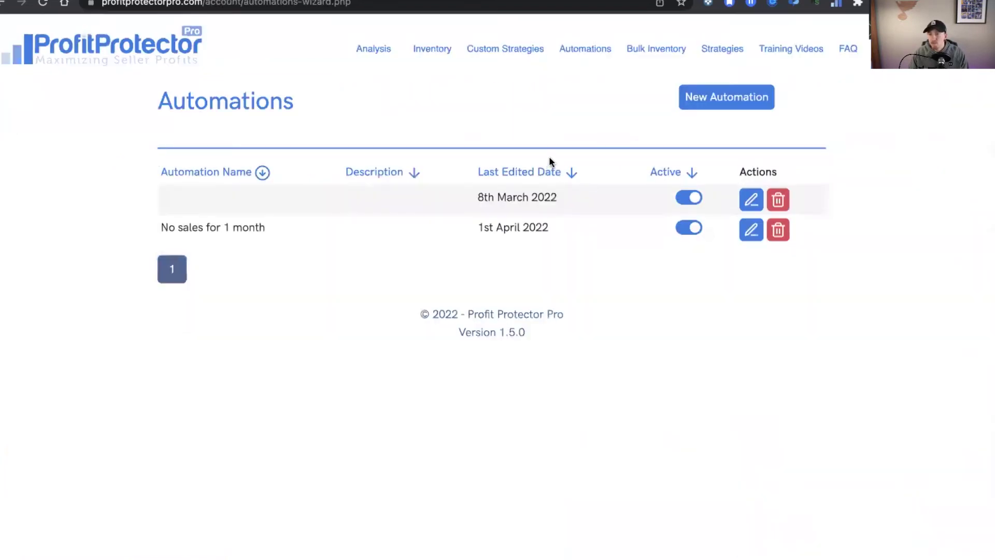
pyautogui.click(736, 49)
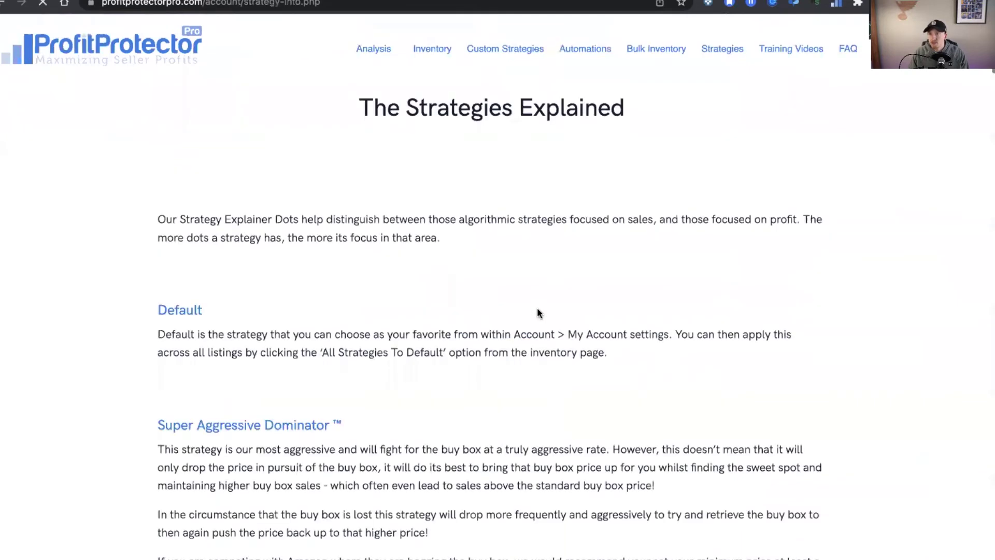
pyautogui.scroll(-5, 303, 301)
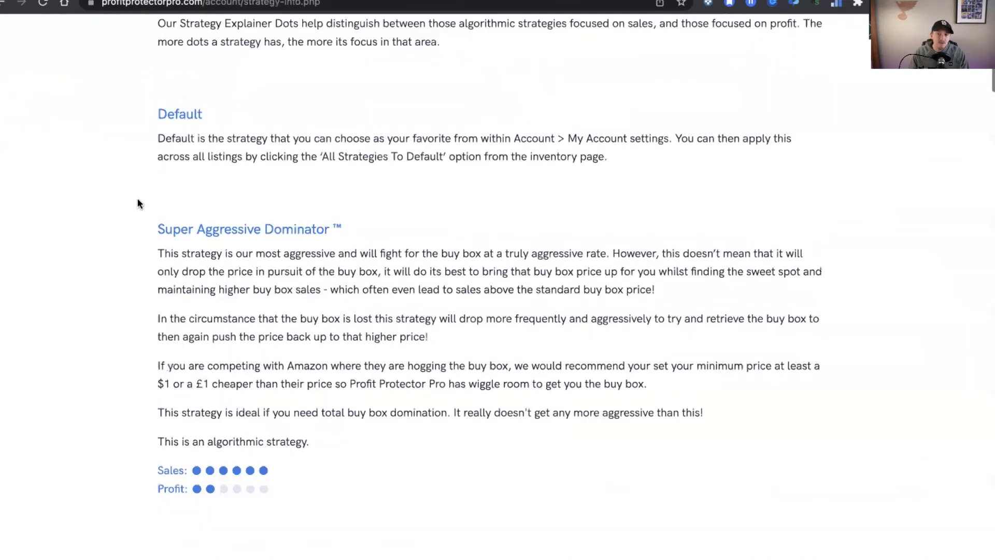
pyautogui.moveTo(157, 193); pyautogui.dragTo(406, 203)
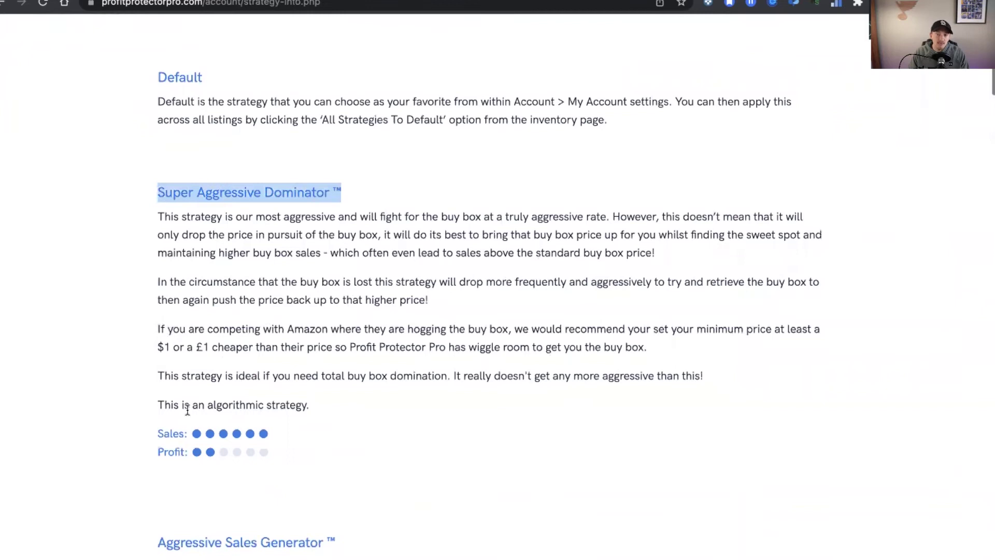
pyautogui.moveTo(137, 450); pyautogui.dragTo(292, 445)
pyautogui.click(269, 457)
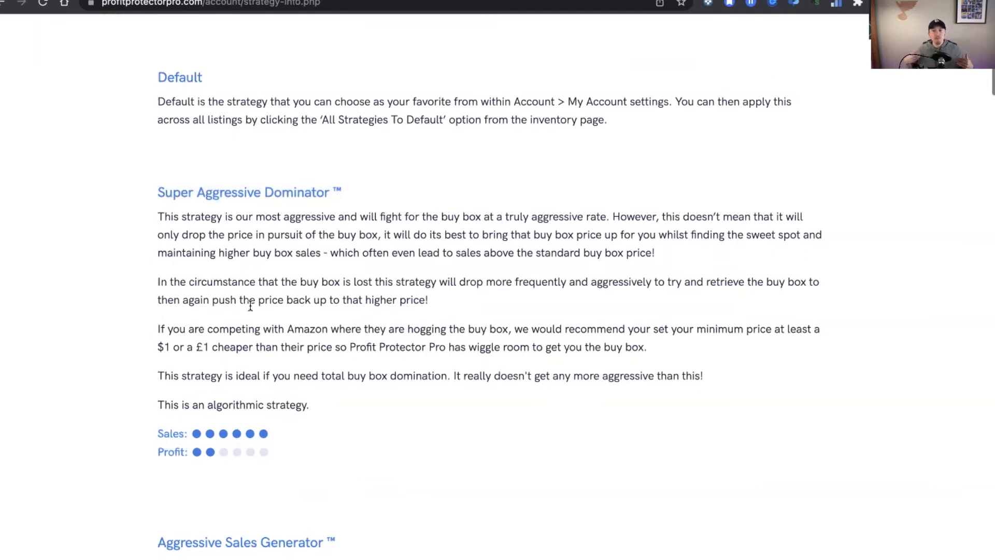
# Read the explanations and sales and profit ratings of Aggressive Sales Generator and Balanced Sales Accumulator
pyautogui.scroll(-12, 251, 306)
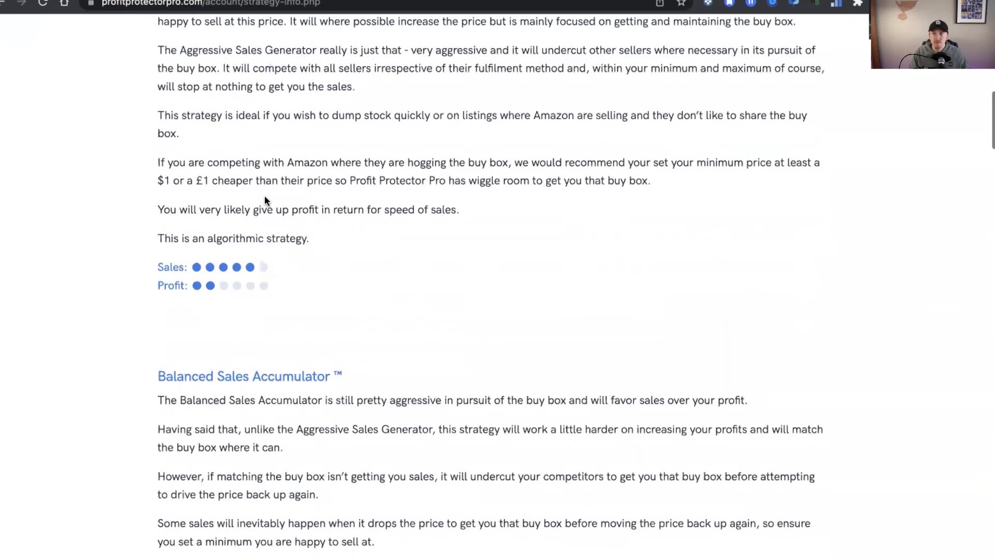
pyautogui.scroll(10, 264, 200)
pyautogui.scroll(-1, 297, 252)
pyautogui.scroll(-14, 297, 252)
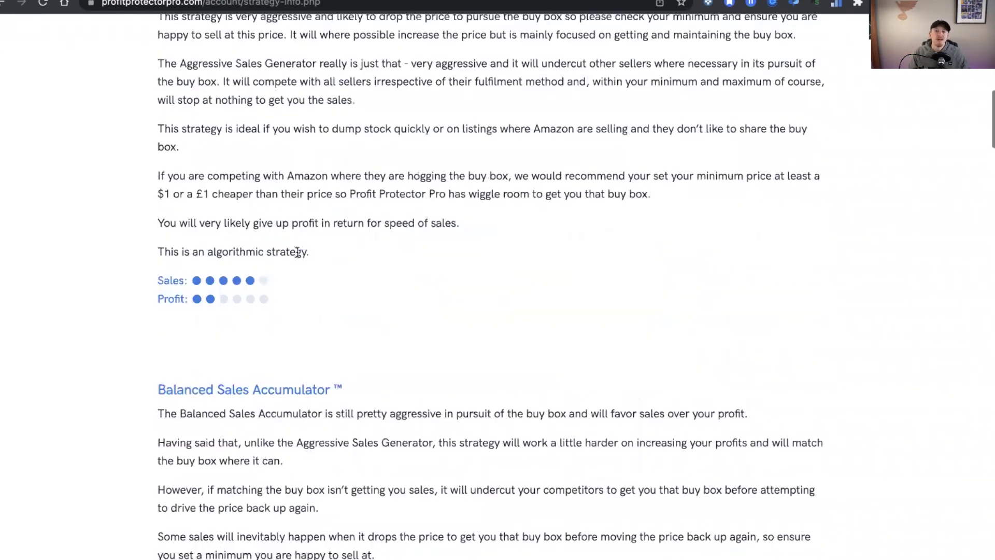
pyautogui.scroll(-3, 273, 290)
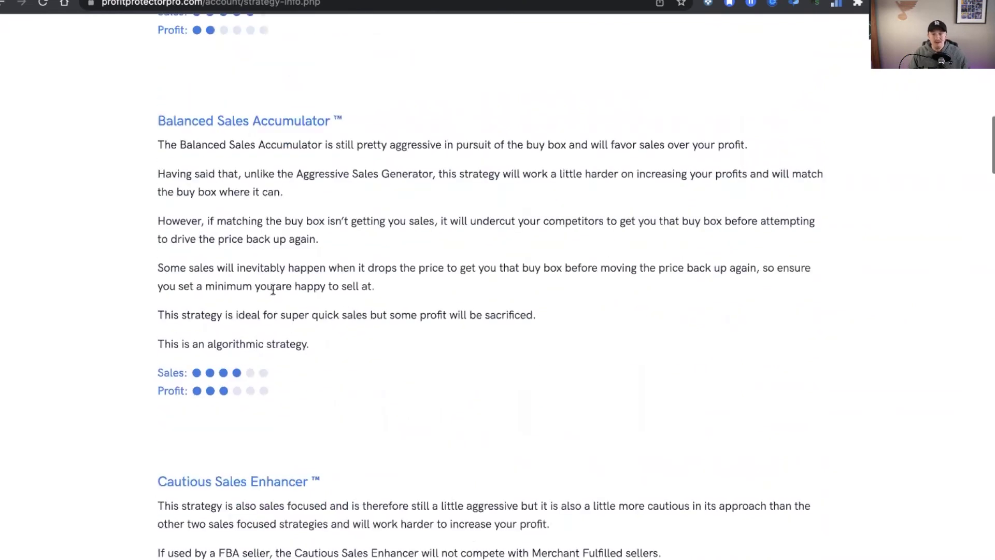
pyautogui.scroll(-1, 273, 290)
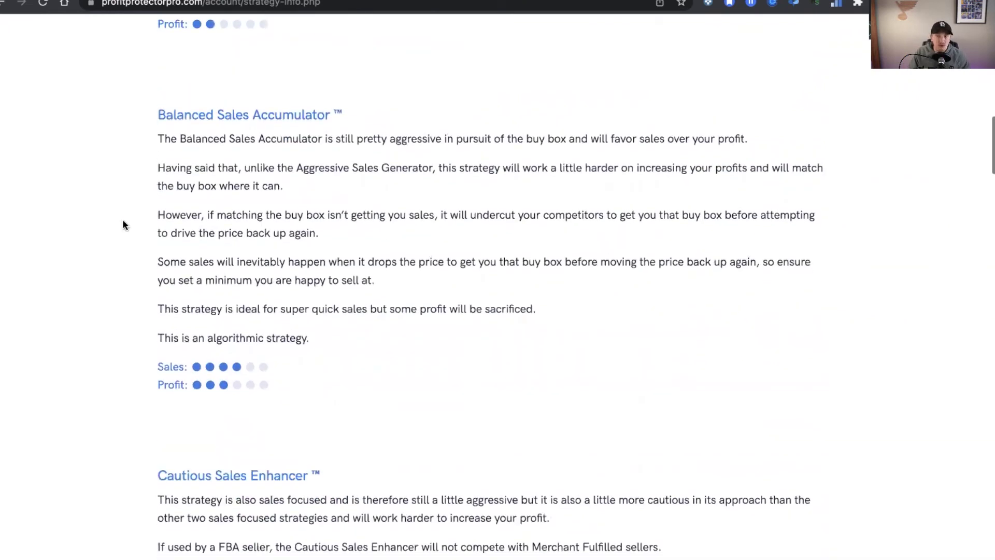
# Compare the sales and profit ratings of Balanced Sales Accumulator, Aggressive Sales Generator and Super Aggressive Dominator
pyautogui.scroll(-6, 248, 239)
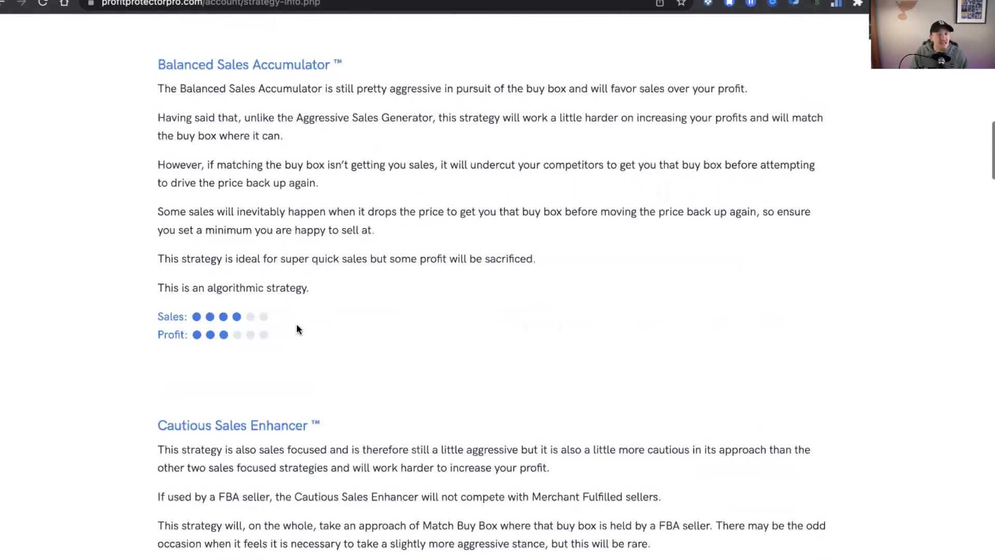
pyautogui.scroll(7, 265, 357)
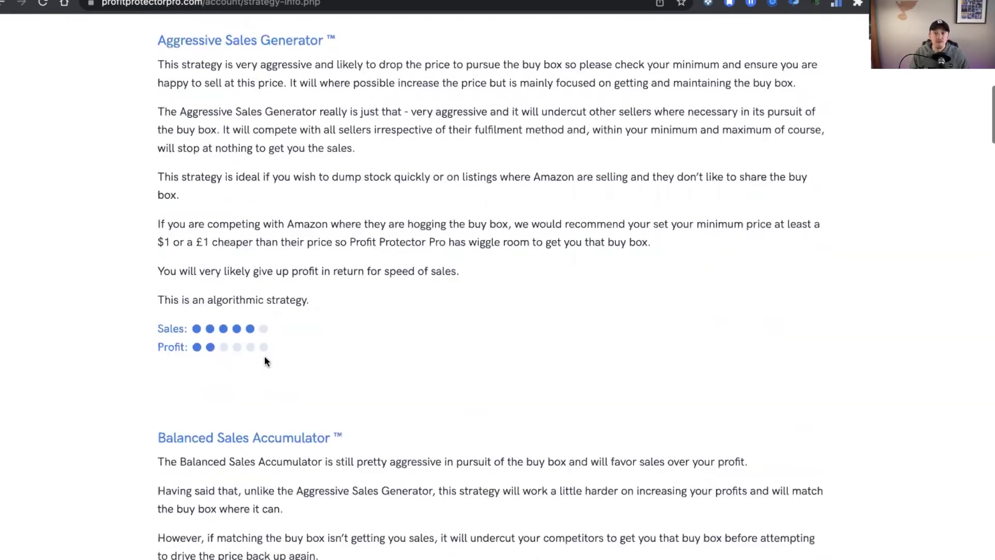
pyautogui.scroll(8, 265, 361)
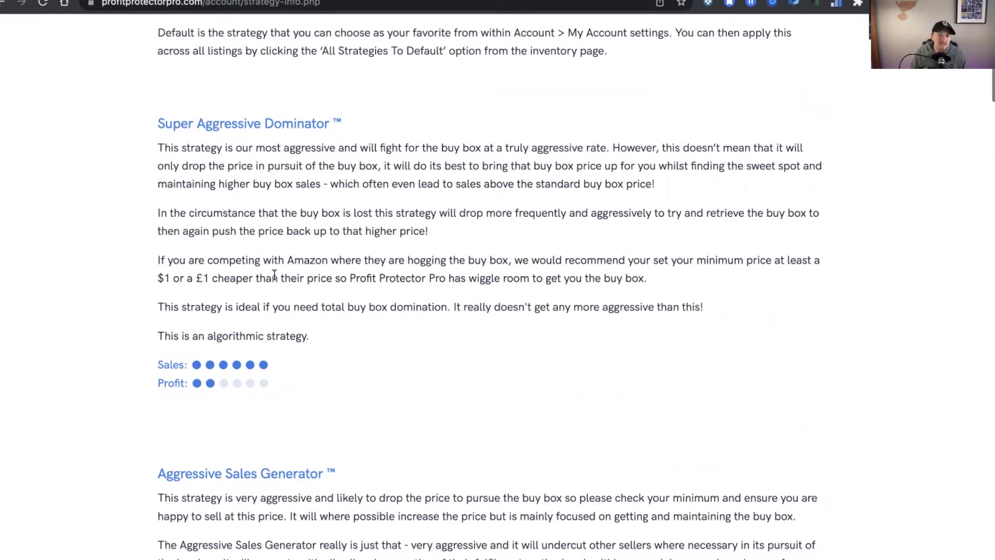
pyautogui.scroll(-15, 274, 275)
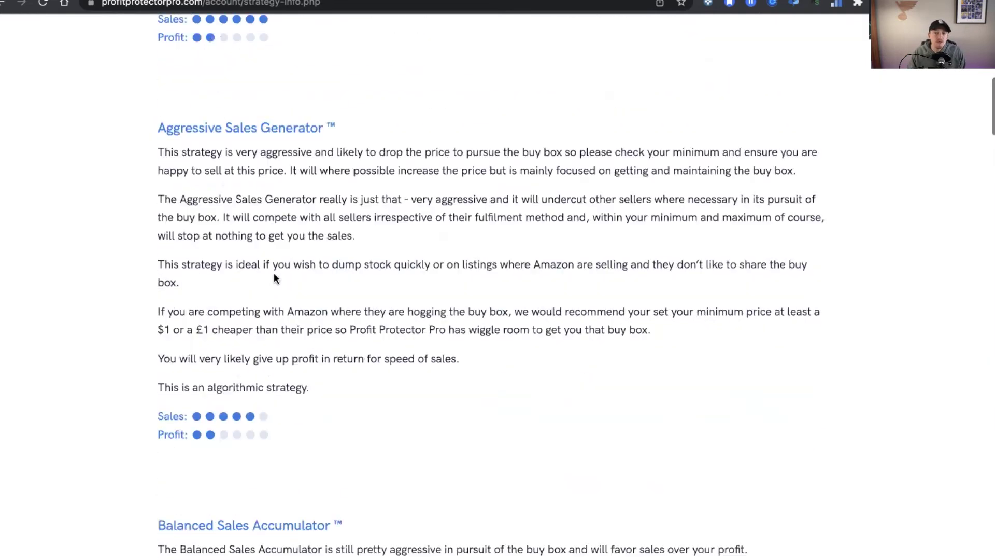
# Read the explanations and ratings of the profit-focused strategies Dynamic Profit Builder, Hybrid Profit Harvester and Passive Profit Maximizer
pyautogui.scroll(-15, 274, 273)
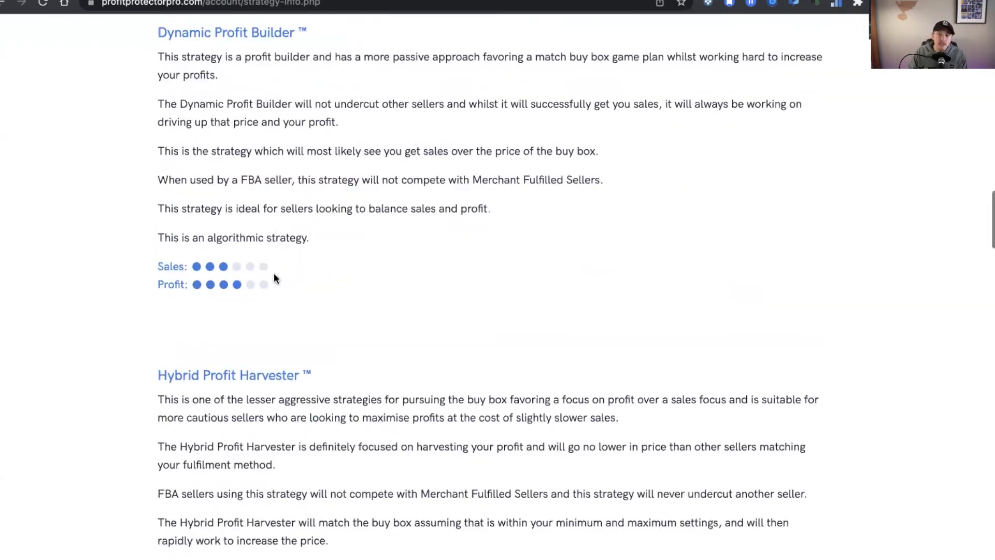
pyautogui.scroll(-10, 264, 205)
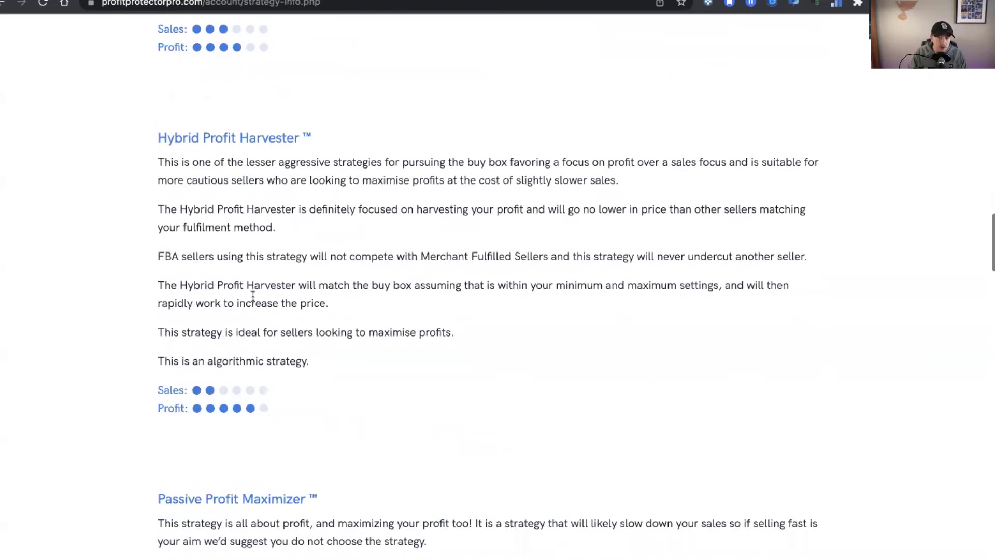
pyautogui.scroll(-2, 253, 296)
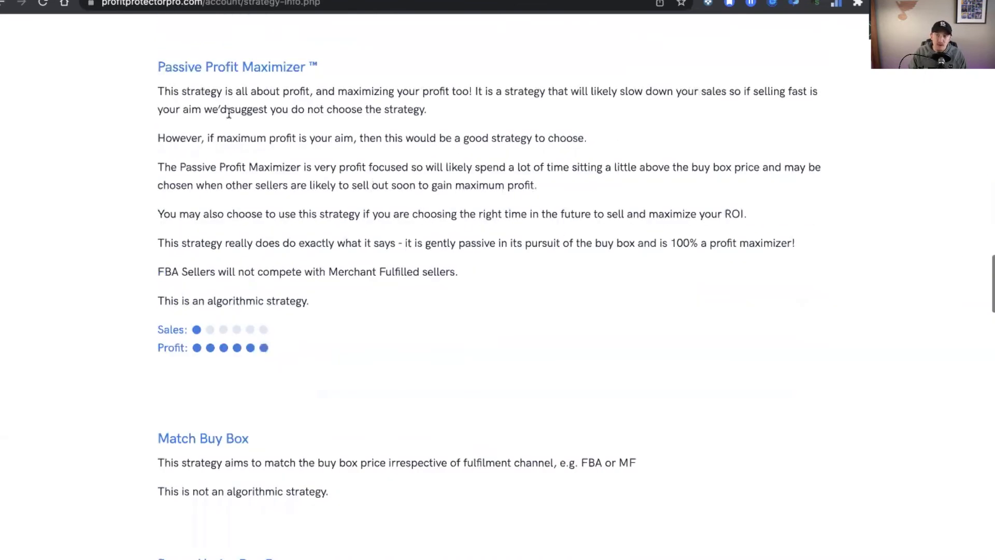
pyautogui.scroll(-3, 273, 301)
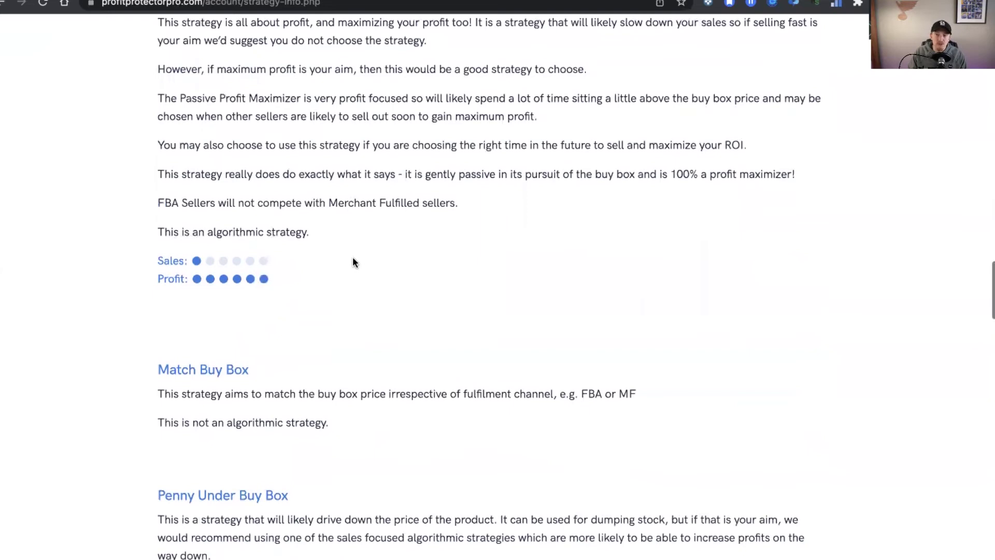
# Read the explanations of Match Buy Box, Penny Under Buy Box and Penny Over Buy Box, checking whether they are algorithmic
pyautogui.scroll(-10, 352, 262)
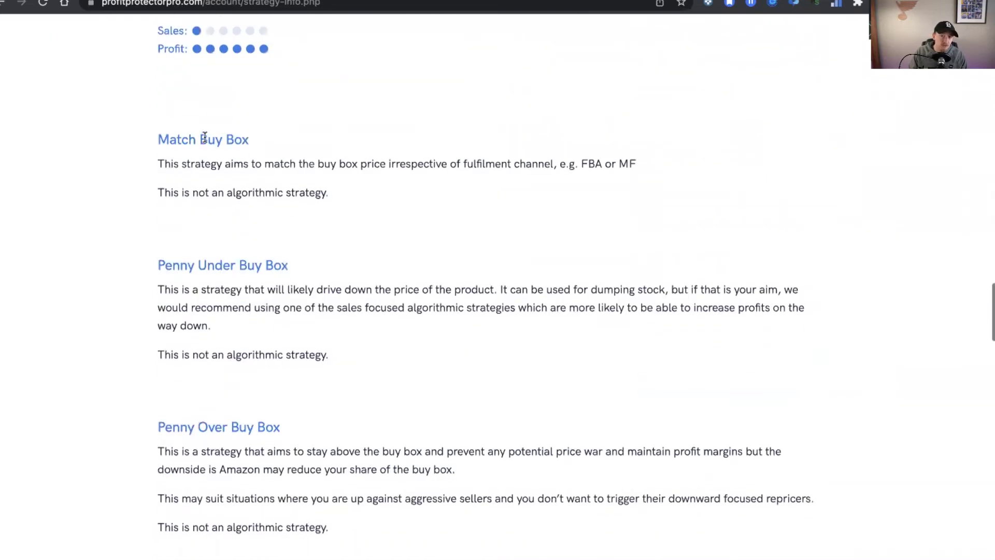
pyautogui.scroll(-13, 204, 136)
pyautogui.scroll(16, 204, 137)
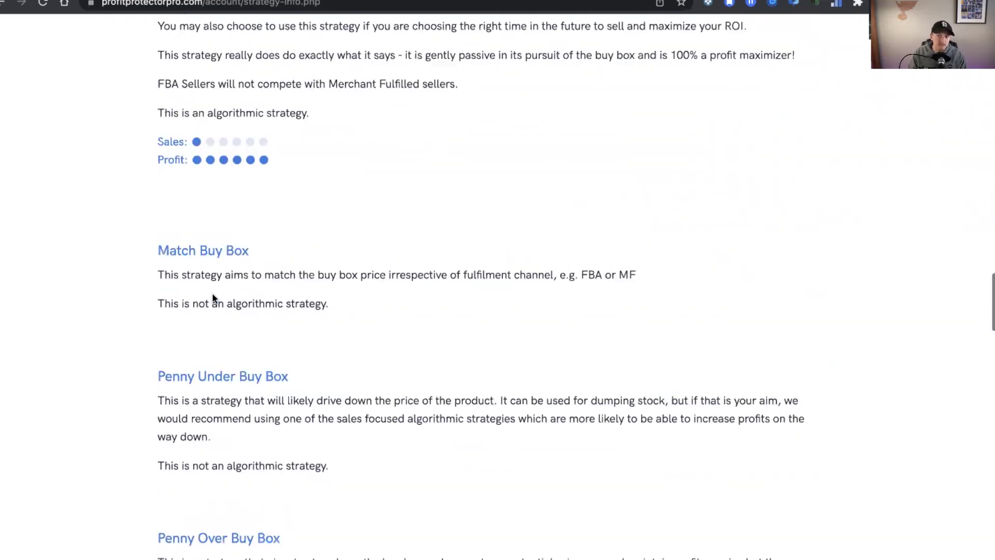
pyautogui.moveTo(155, 301); pyautogui.dragTo(415, 311)
pyautogui.click(410, 314)
pyautogui.scroll(-20, 410, 313)
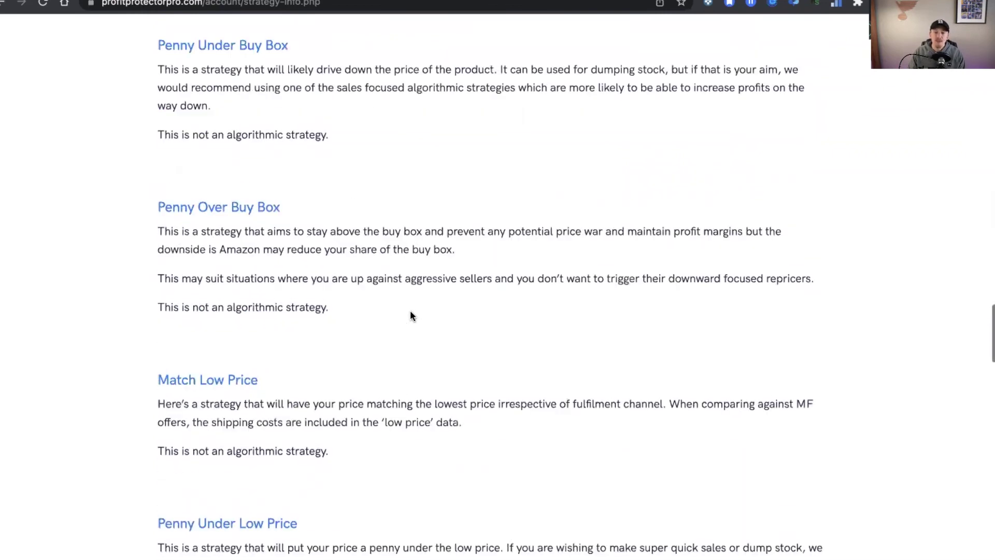
# Read the explanations and ratings of the Used Goods/Books Algorithmic Strategy and MF Aggressive Sales Generator
pyautogui.scroll(-20, 412, 315)
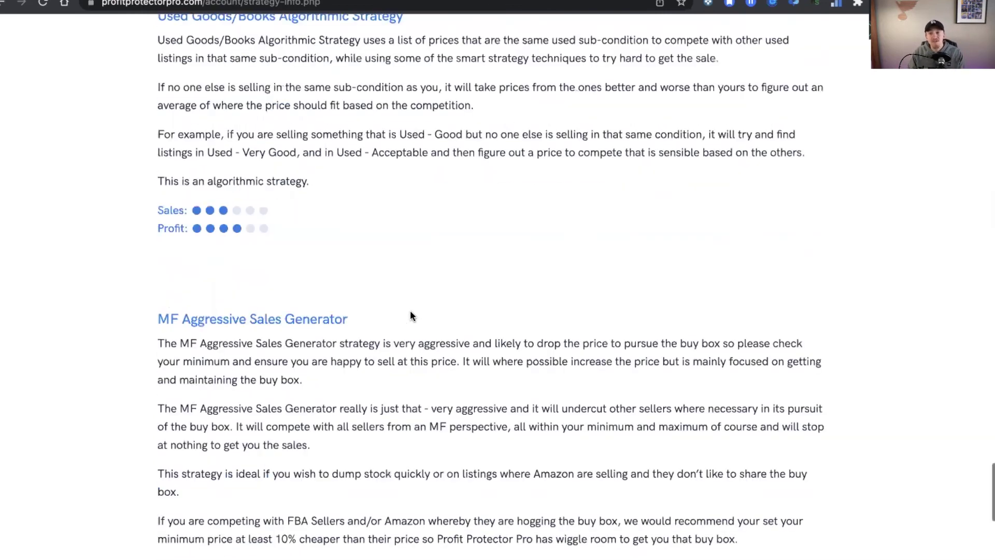
pyautogui.scroll(6, 306, 286)
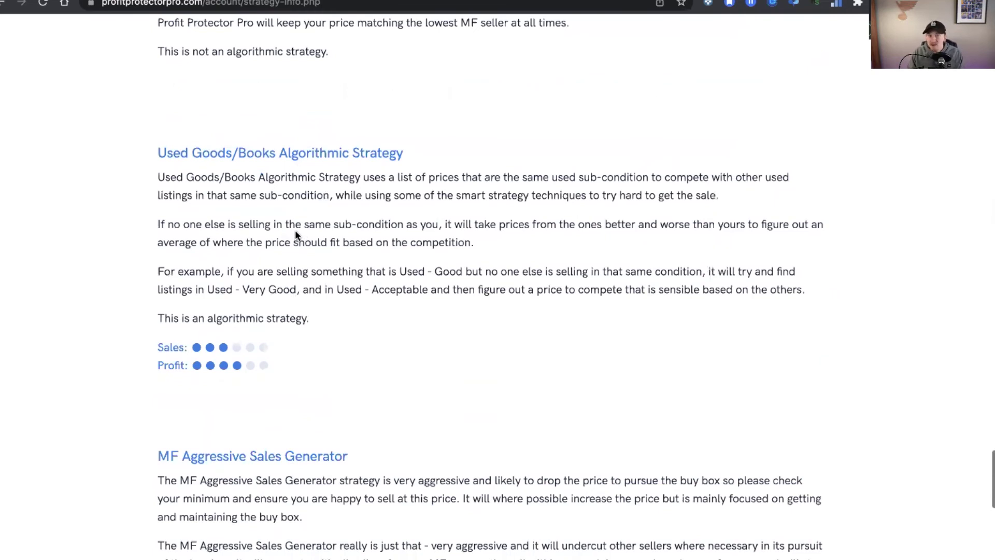
pyautogui.scroll(-5, 299, 229)
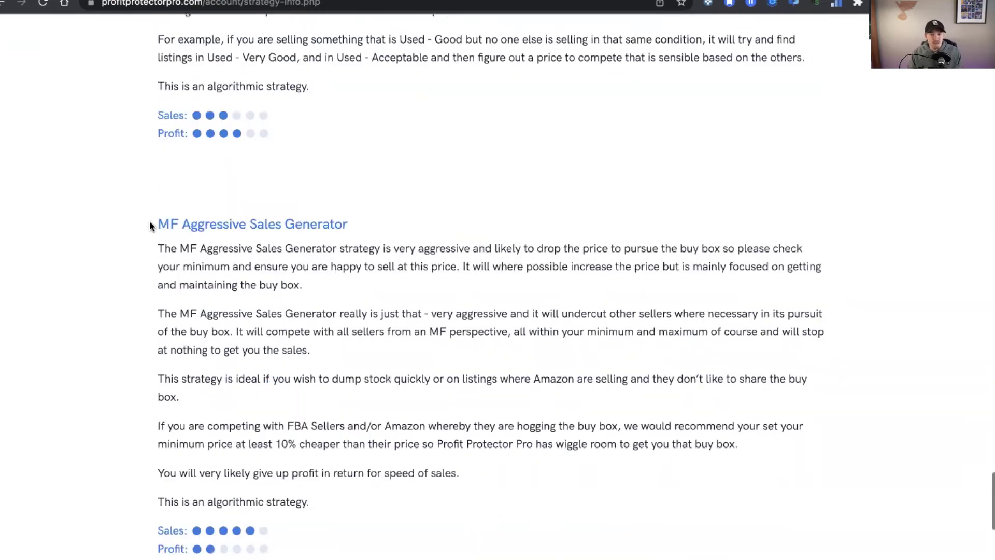
pyautogui.scroll(-7, 233, 282)
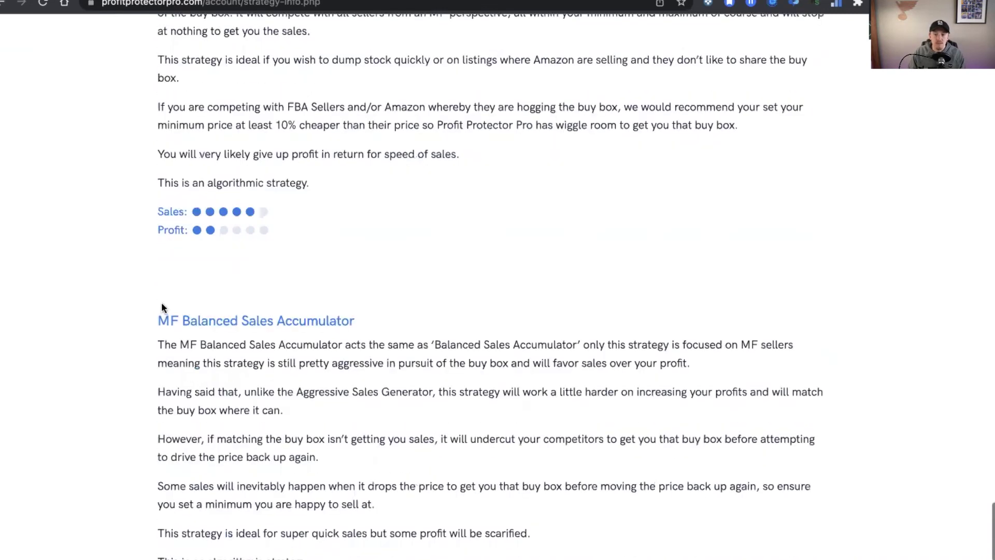
# Read the MF Balanced Sales Accumulator explanation, highlighting its note about postage cost from the Migrated Shipping Template
pyautogui.scroll(-3, 257, 312)
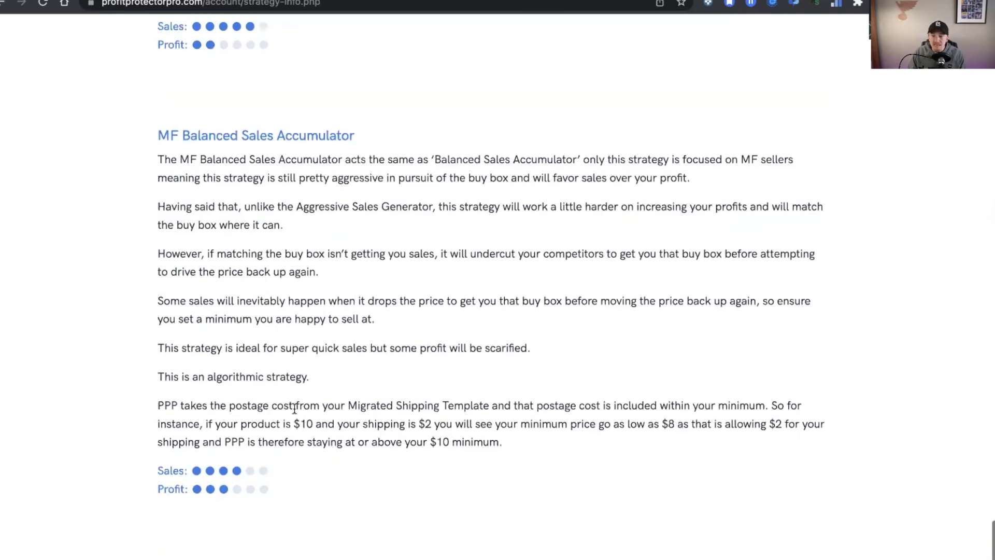
pyautogui.moveTo(155, 405); pyautogui.dragTo(490, 407)
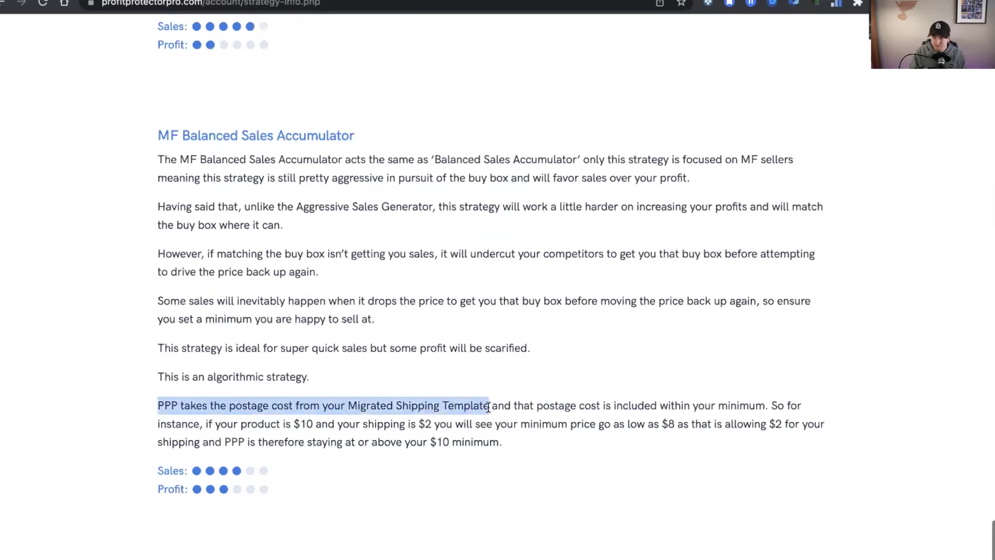
pyautogui.click(550, 453)
pyautogui.scroll(-1, 313, 409)
pyautogui.scroll(-5, 313, 409)
# Read the remaining MF strategy explanations, including MF Dynamic Profit Builder, and return to the start of the strategies page
pyautogui.scroll(-1, 177, 195)
pyautogui.moveTo(157, 193); pyautogui.dragTo(403, 207)
pyautogui.click(365, 294)
pyautogui.scroll(-5, 145, 263)
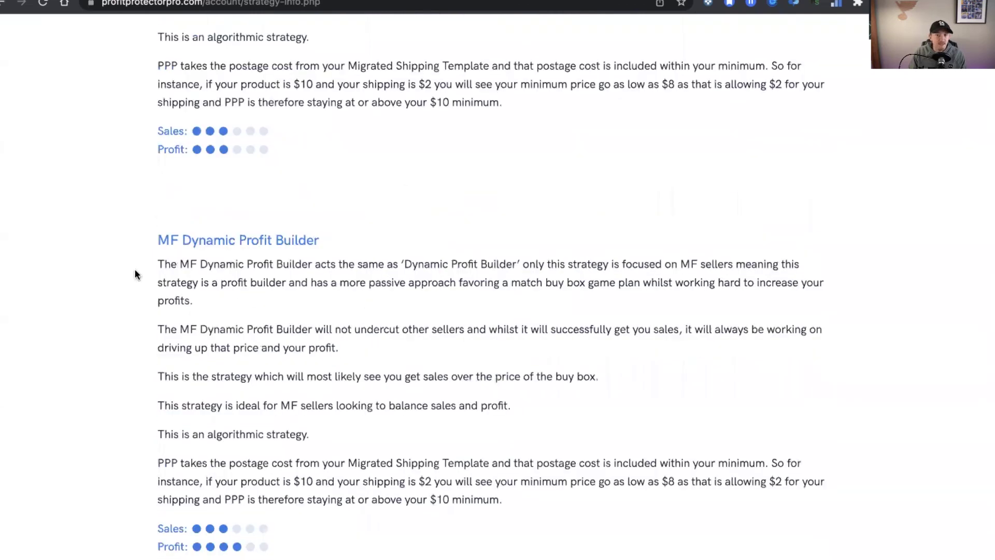
pyautogui.scroll(1, 156, 286)
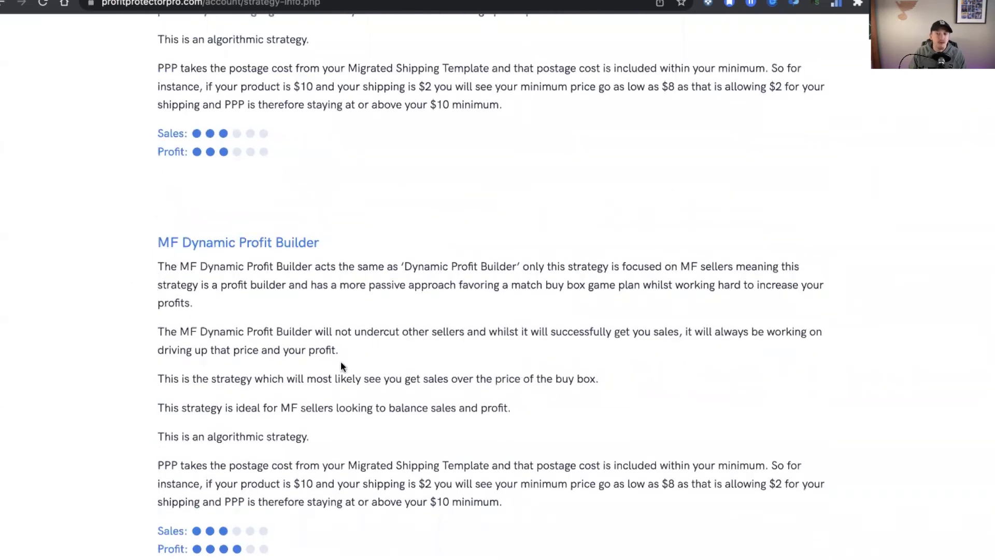
pyautogui.scroll(20, 478, 397)
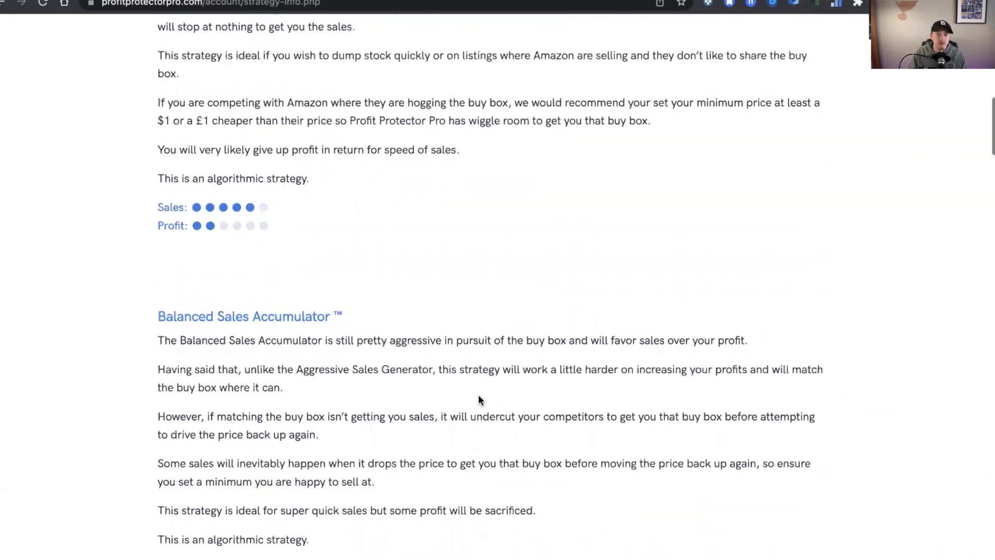
pyautogui.scroll(-2, 448, 336)
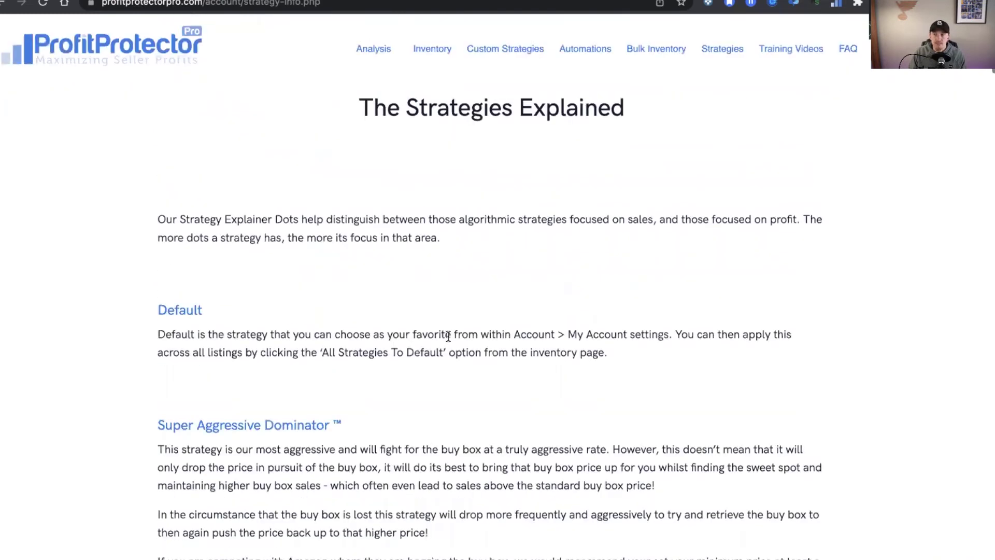
# Open the Automations list and start a new automation using the Flow setup method
pyautogui.click(594, 53)
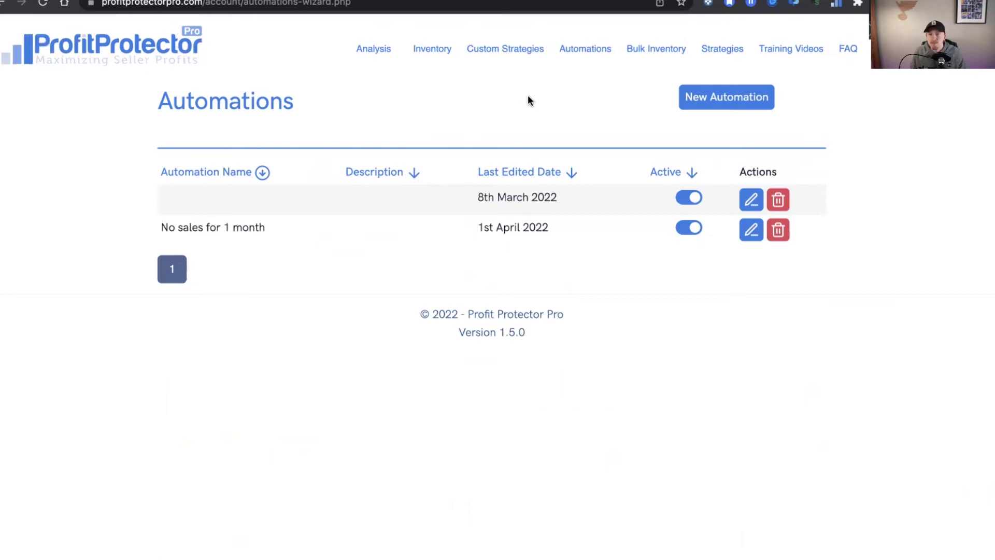
pyautogui.click(696, 100)
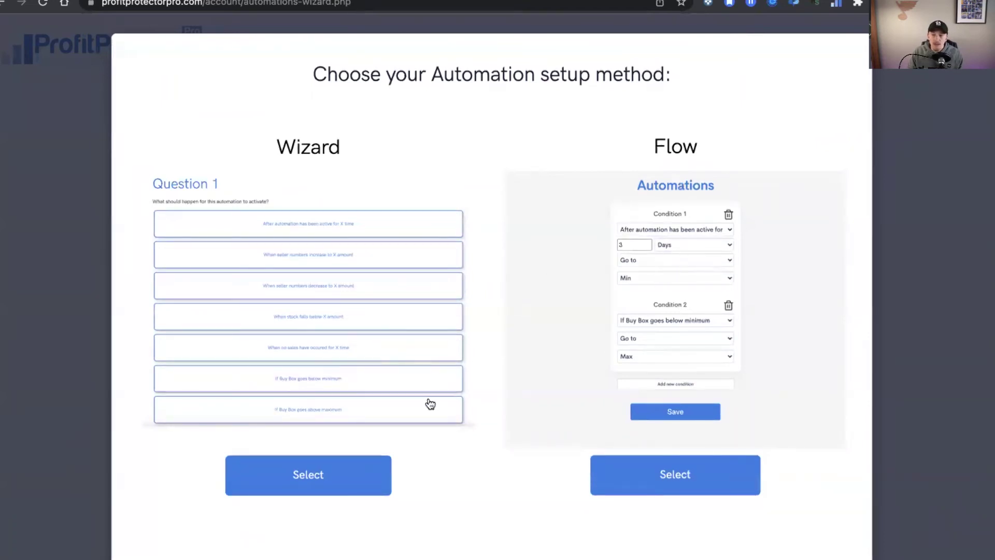
pyautogui.click(652, 486)
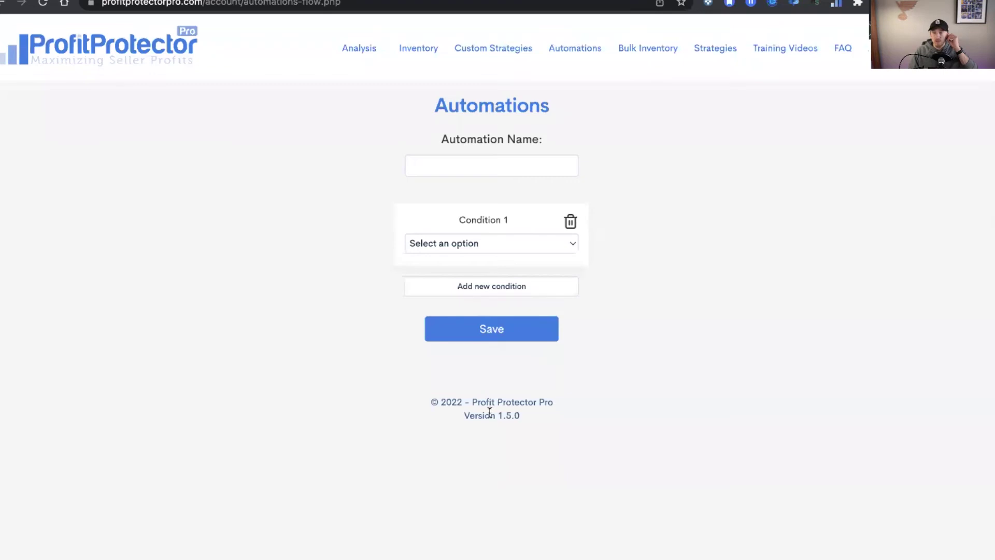
# Set Condition 1 to switch strategy to Aggressive Sales Generator when no sales have occurred for 2 months
pyautogui.click(495, 242)
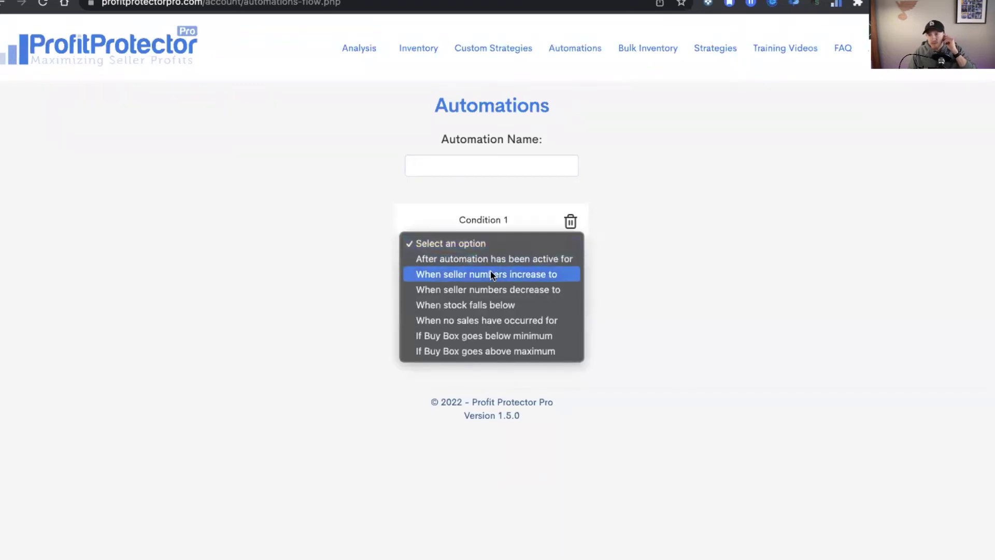
pyautogui.click(525, 321)
pyautogui.click(509, 266)
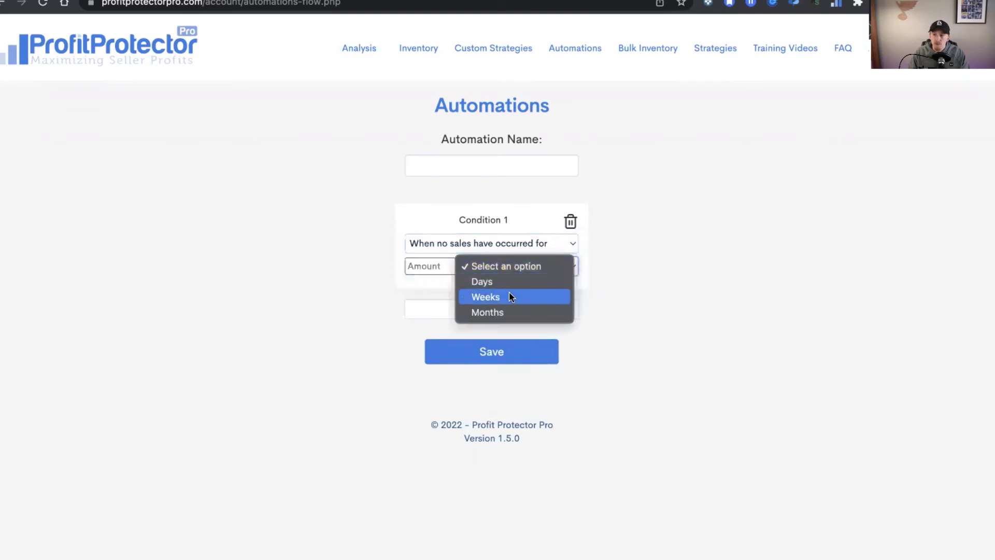
pyautogui.click(497, 312)
pyautogui.click(439, 266)
pyautogui.write('2')
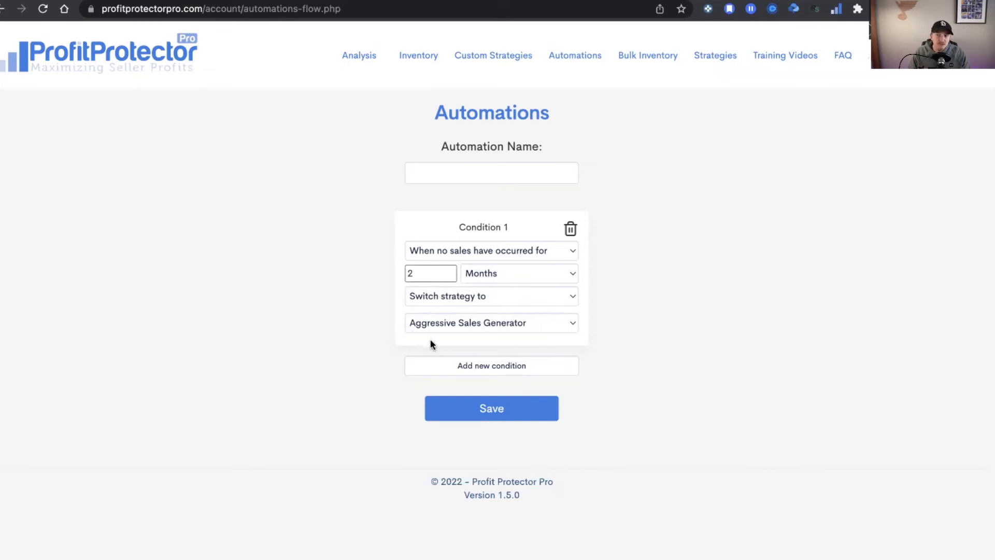
# Add a second condition that triggers after the automation has been active for a set period
pyautogui.click(493, 370)
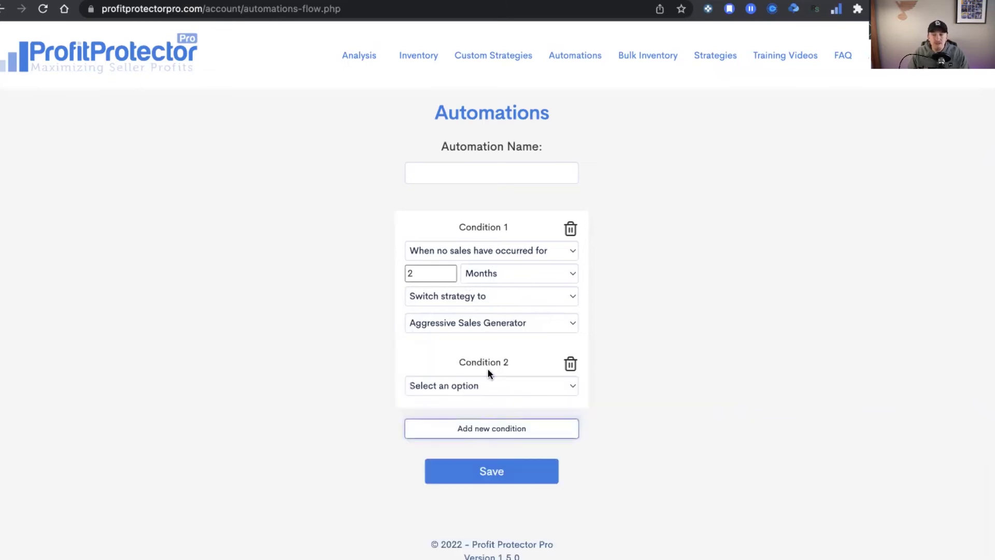
pyautogui.click(471, 388)
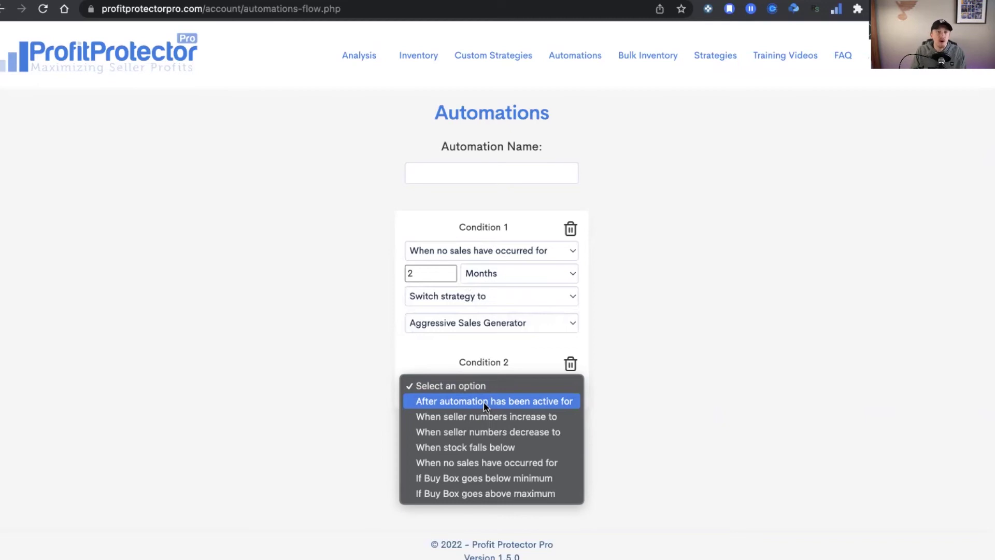
pyautogui.click(484, 403)
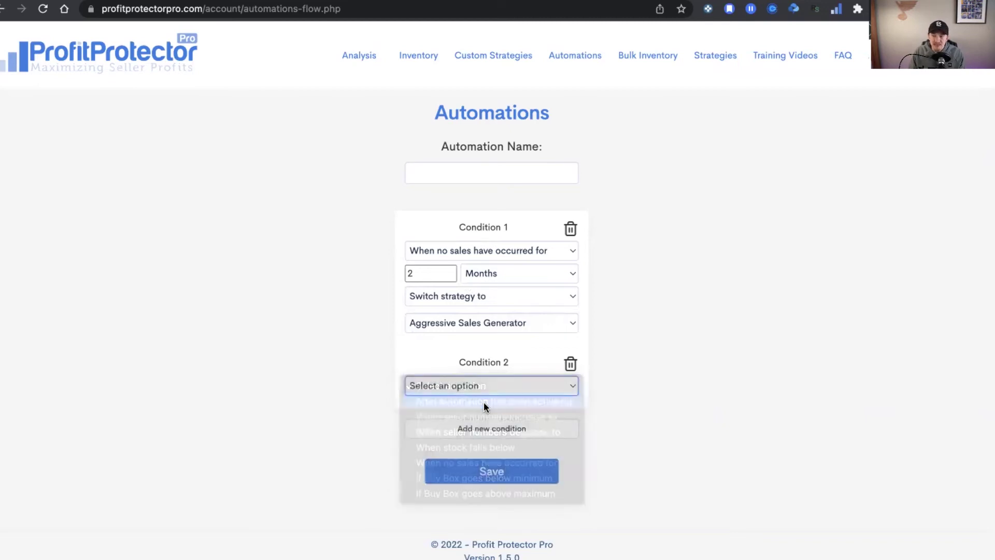
# Set Condition 2's active period to 1 month, with Go to Min as its action
pyautogui.click(432, 409)
pyautogui.write('2')
pyautogui.click(539, 407)
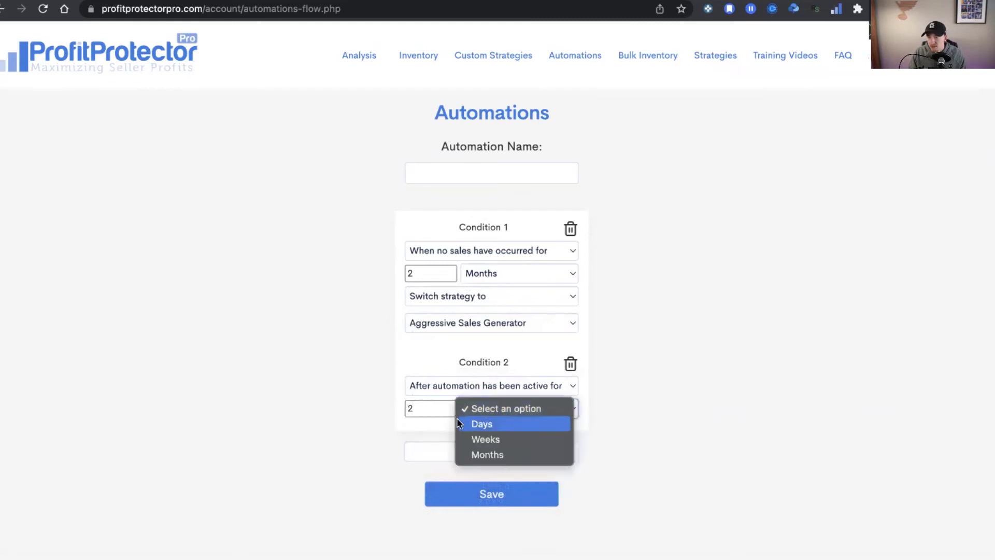
pyautogui.click(436, 403)
pyautogui.press('BackSpace')
pyautogui.write('1')
pyautogui.click(520, 413)
pyautogui.click(514, 415)
pyautogui.click(510, 408)
pyautogui.click(511, 455)
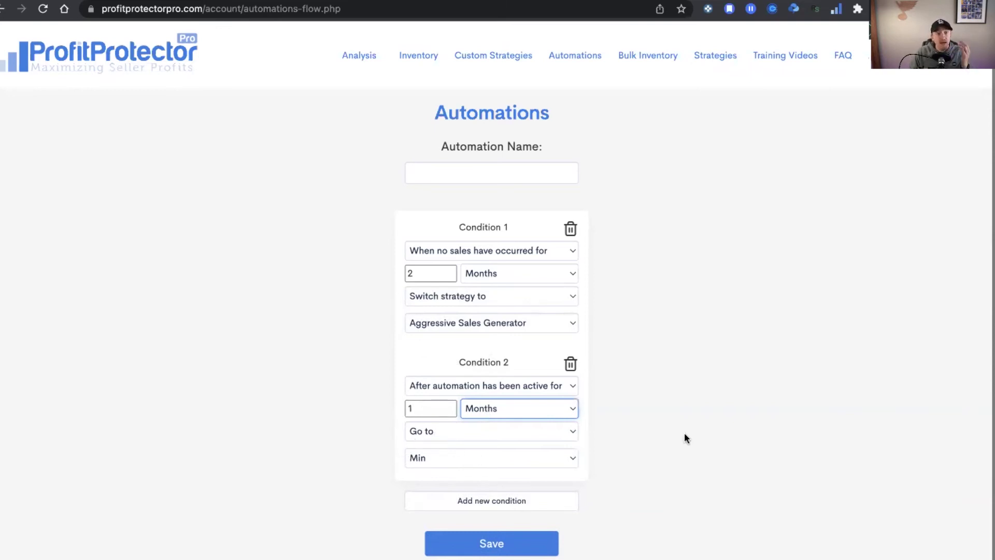
# Delete both conditions from the unsaved automation and return to the Automations list
pyautogui.click(571, 365)
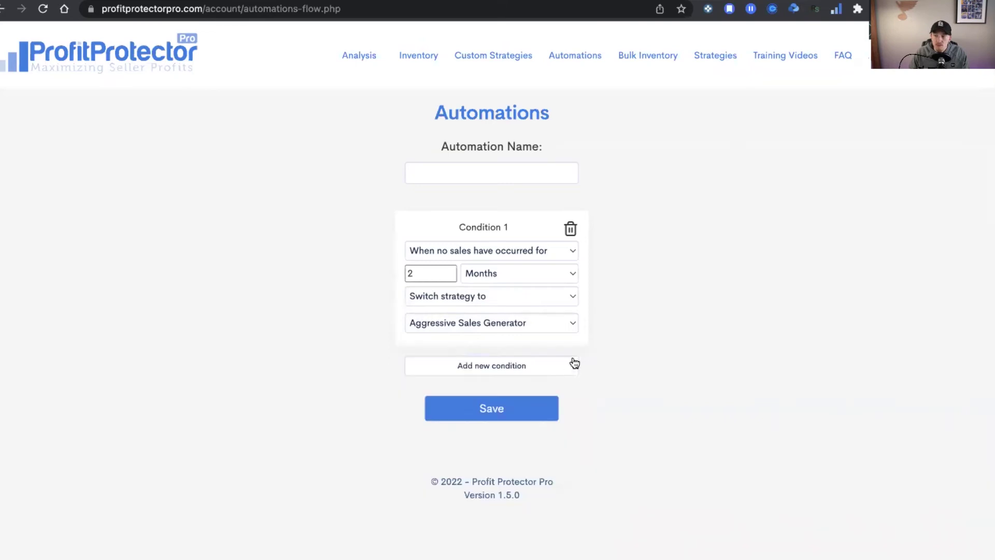
pyautogui.click(569, 230)
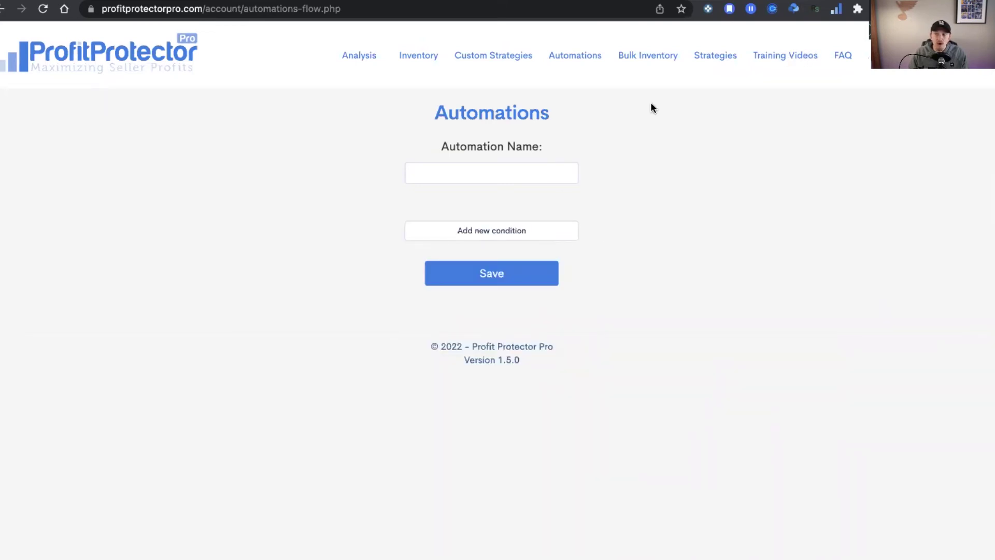
pyautogui.click(566, 58)
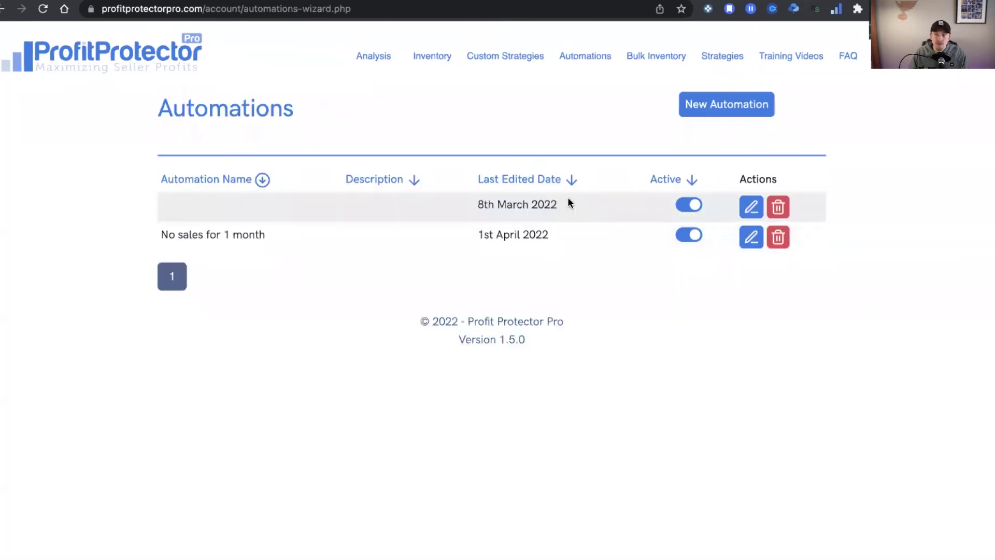
# Start a new automation with the Wizard and choose seller numbers increasing to a set amount as its trigger
pyautogui.click(723, 105)
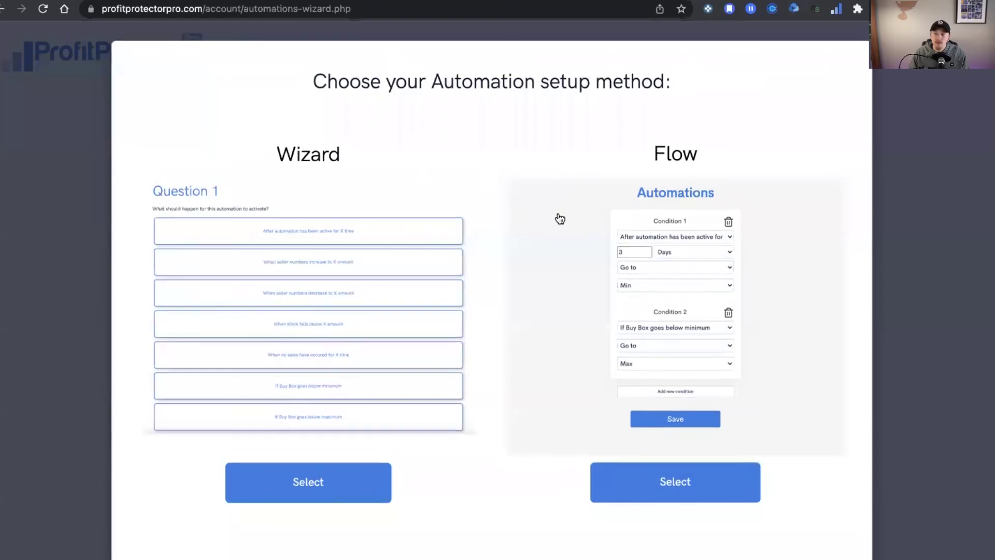
pyautogui.click(240, 229)
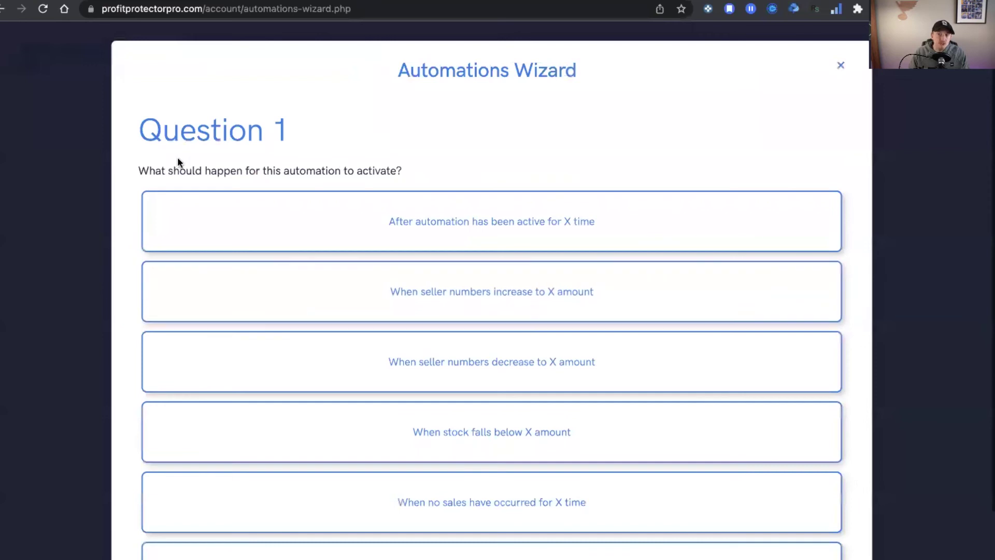
pyautogui.moveTo(224, 168); pyautogui.dragTo(426, 171)
pyautogui.click(426, 171)
pyautogui.scroll(-1, 426, 171)
pyautogui.scroll(-3, 426, 171)
pyautogui.scroll(3, 426, 171)
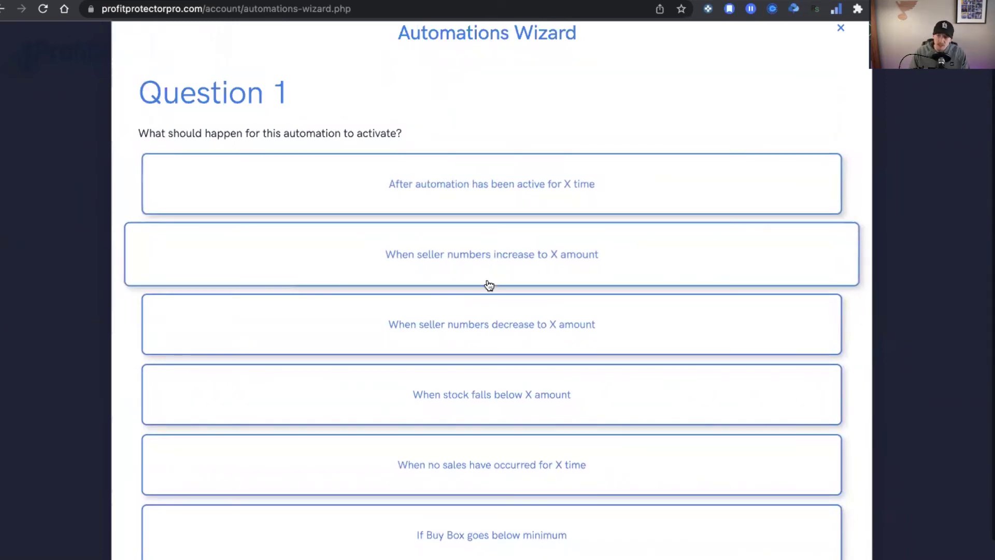
pyautogui.scroll(-1, 490, 278)
pyautogui.click(498, 207)
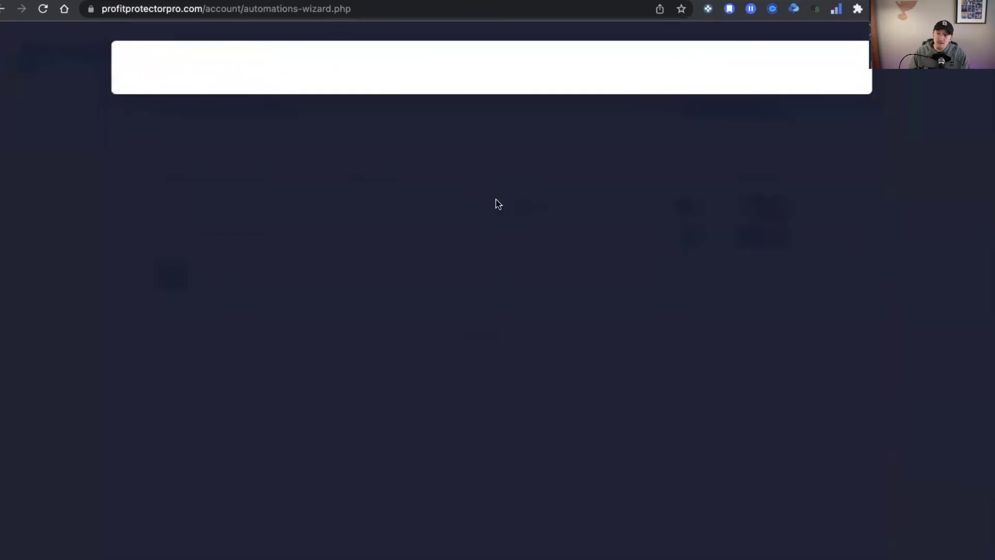
# Set the seller number threshold that activates the automation to 15 and continue to the action question
pyautogui.click(218, 232)
pyautogui.write('15')
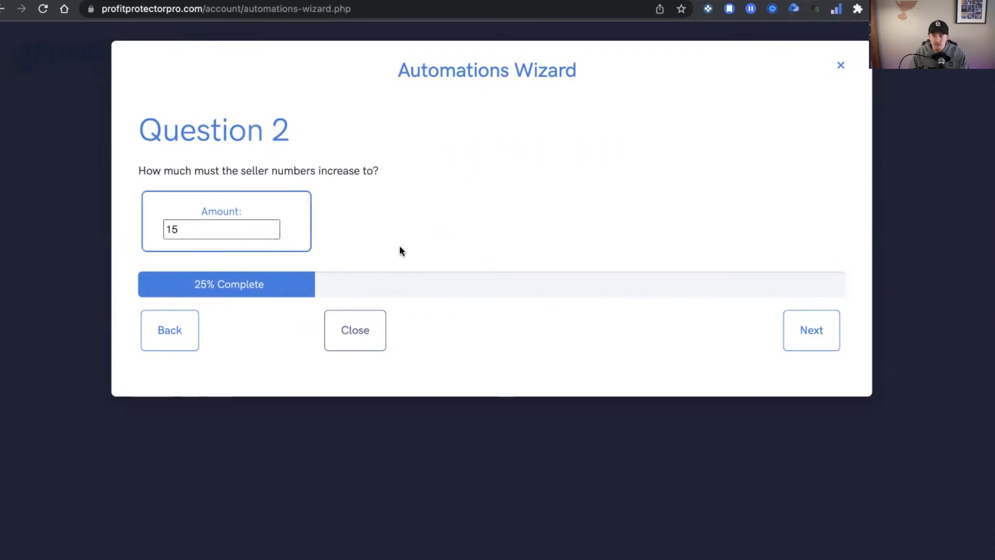
pyautogui.click(822, 338)
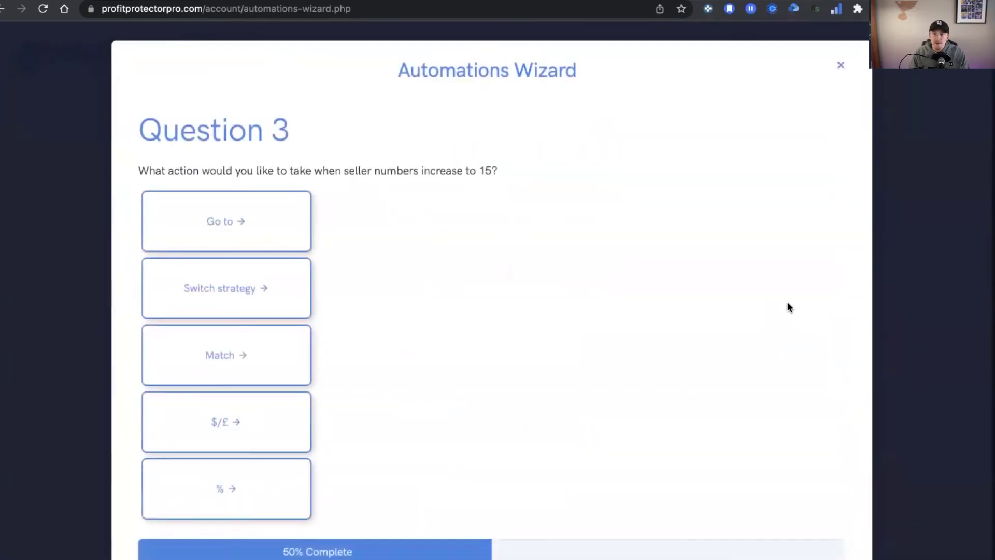
# Look at the FBA Algorithmic strategies offered as actions, and choose Go to Min as the automation's action
pyautogui.click(251, 290)
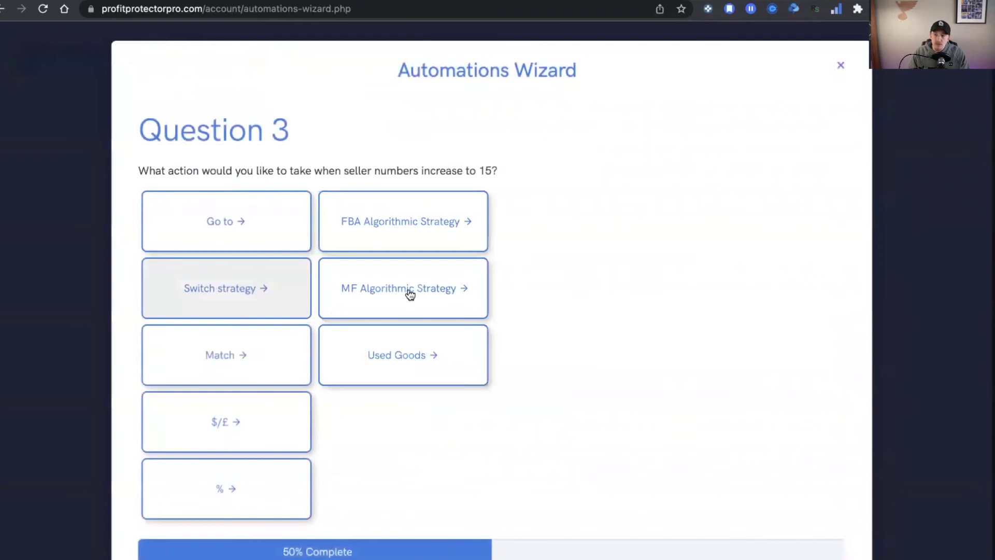
pyautogui.click(411, 221)
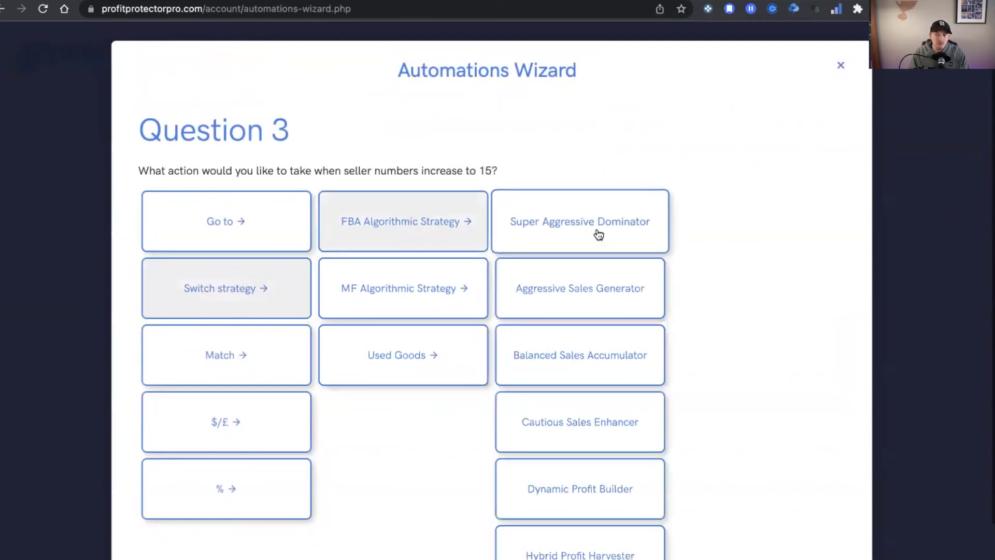
pyautogui.click(231, 236)
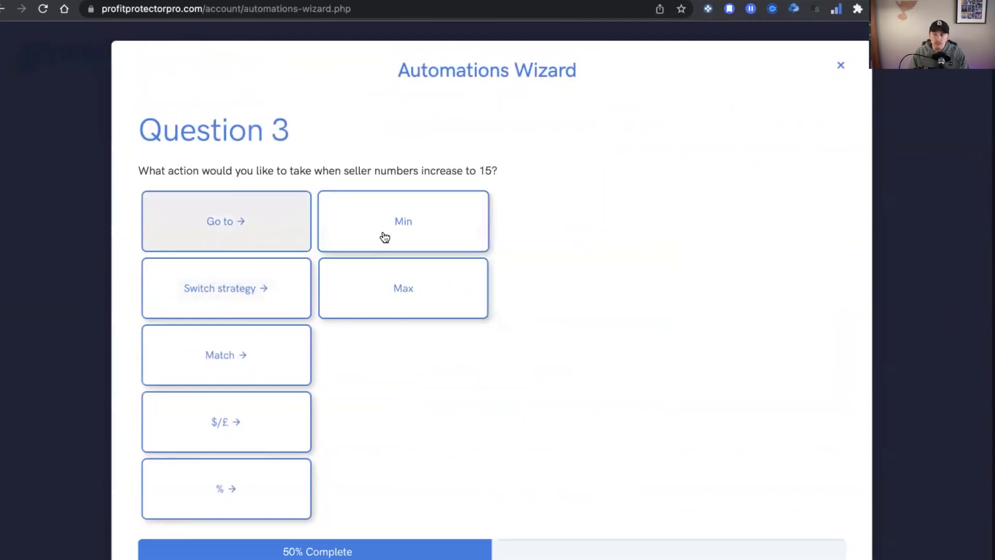
pyautogui.click(389, 231)
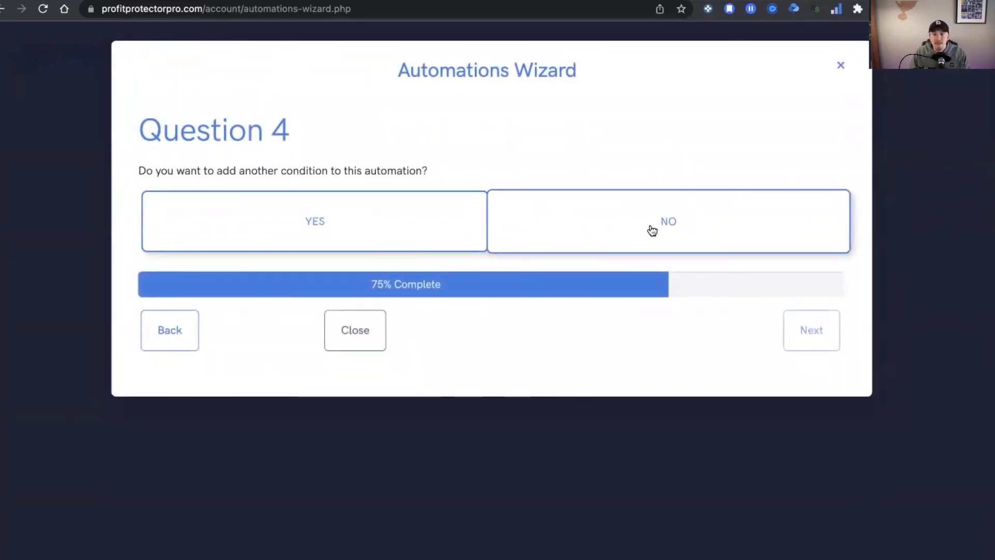
# Decline another condition, name the automation "15 Sellers Automation" and save it
pyautogui.click(651, 231)
pyautogui.click(198, 226)
pyautogui.click(197, 356)
pyautogui.click(248, 222)
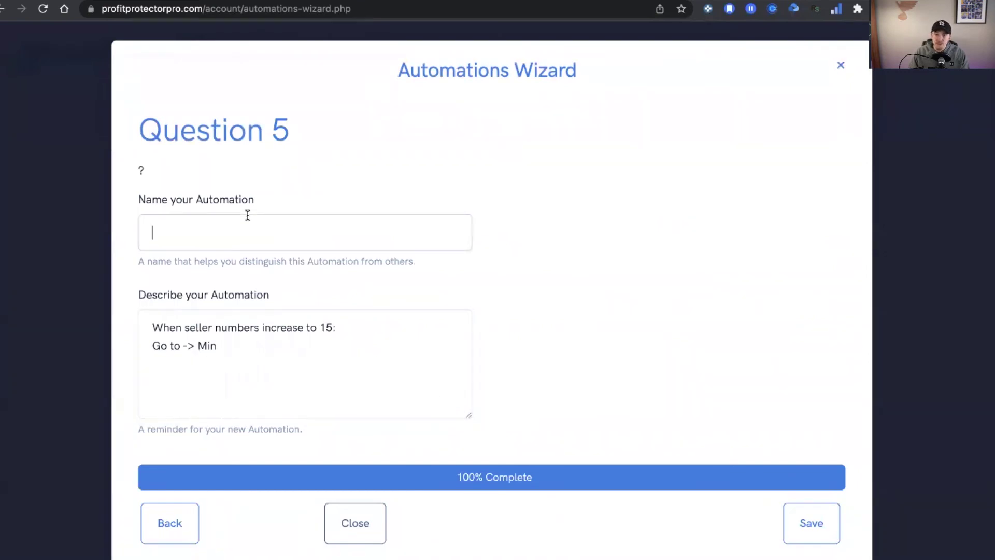
pyautogui.write('M')
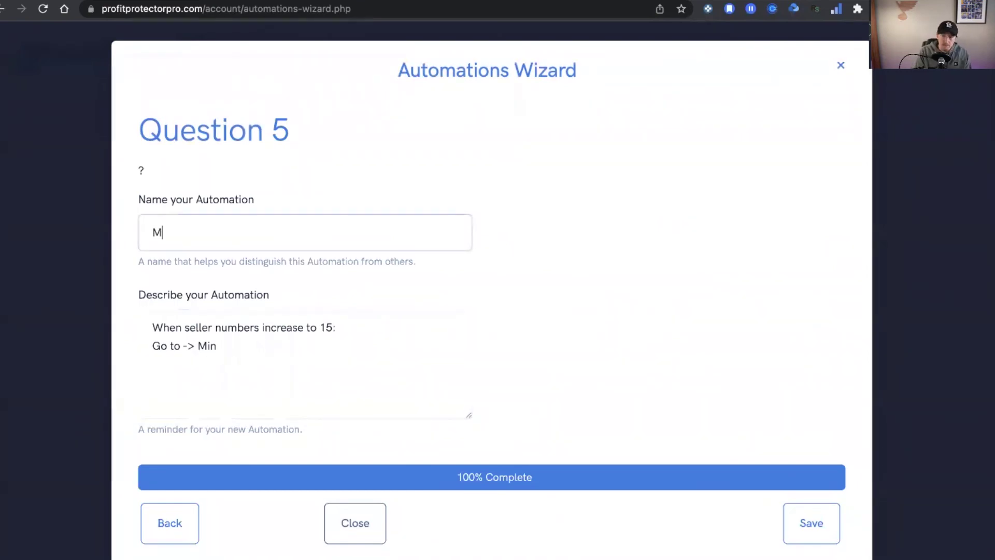
pyautogui.press('BackSpace')
pyautogui.write('15 Seller')
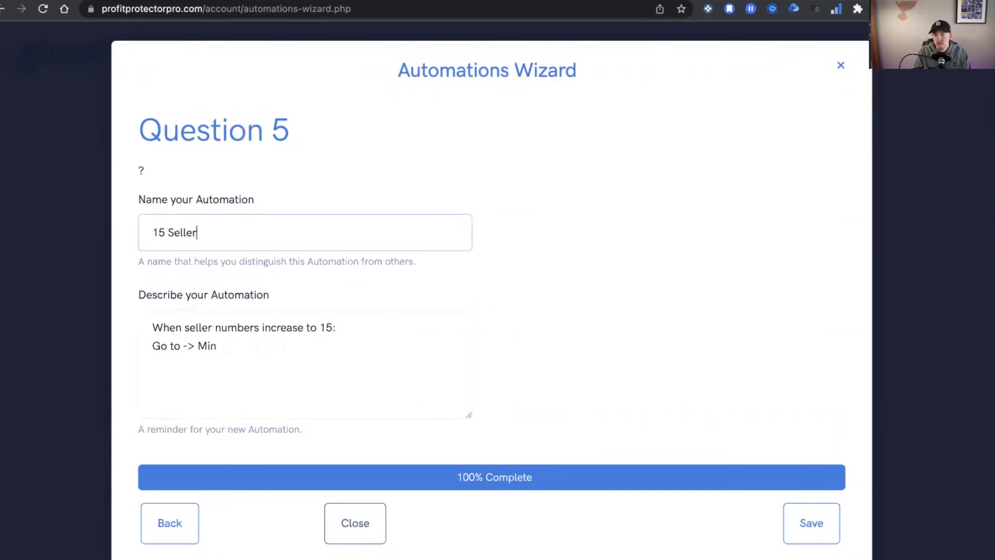
pyautogui.write('s Automation')
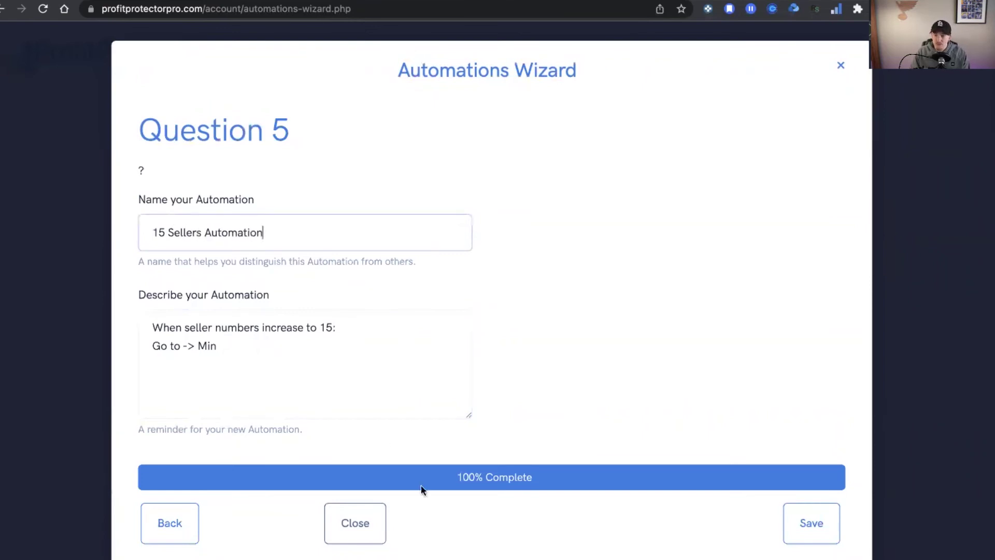
pyautogui.click(801, 524)
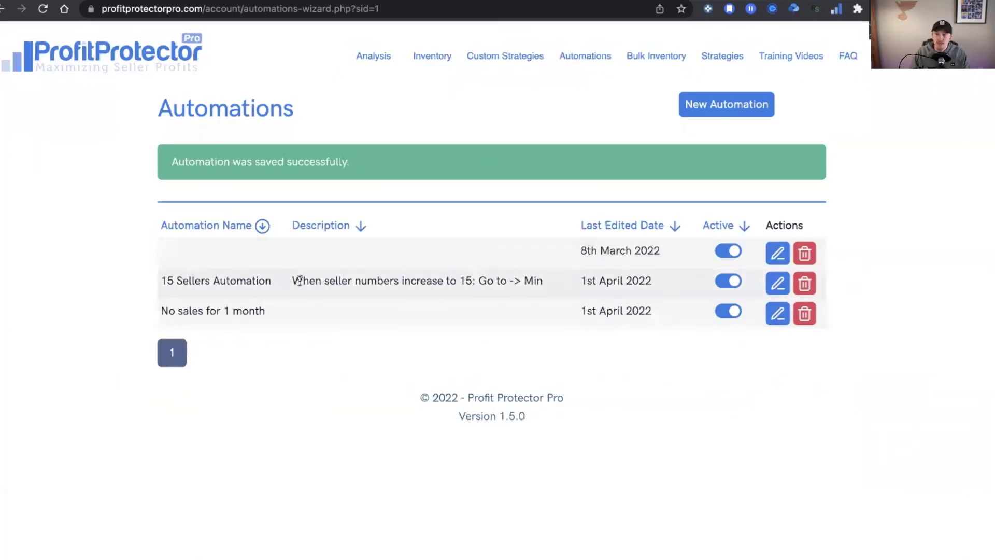
# Review the description of 15 Sellers Automation and remove it from the Automations list
pyautogui.moveTo(288, 281); pyautogui.dragTo(571, 281)
pyautogui.click(511, 551)
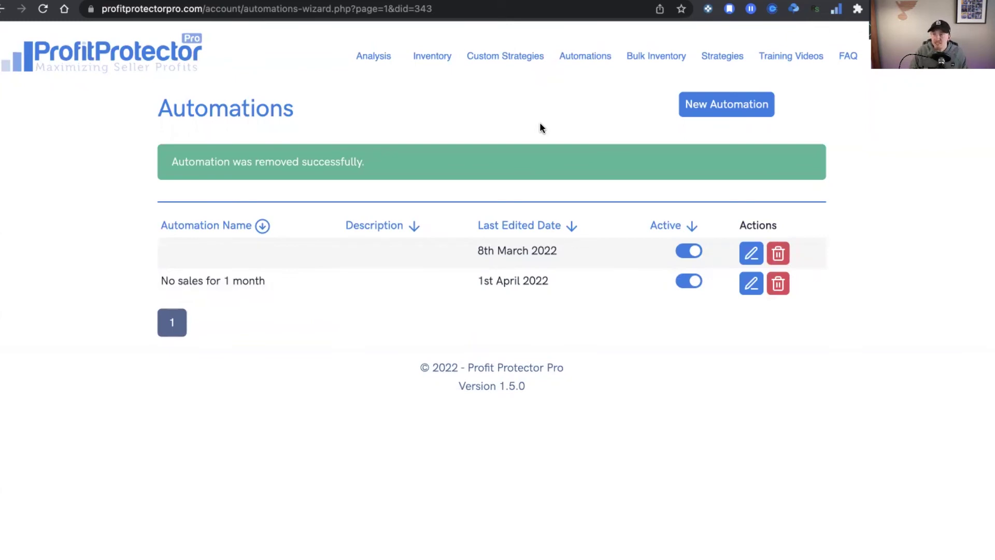
# Look over the Bulk Inventory page and the Min & Max Automation rules for calculating minimum and maximum prices
pyautogui.click(653, 58)
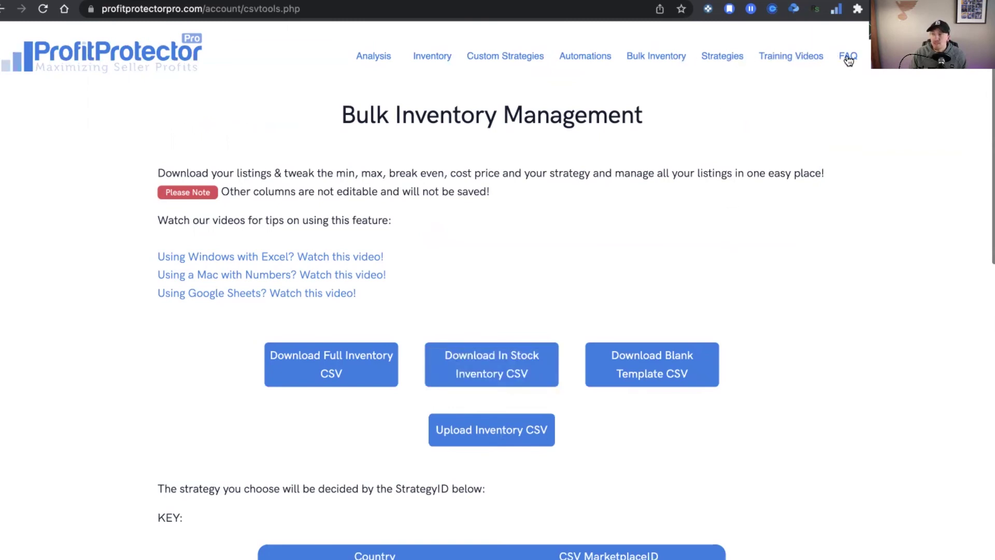
pyautogui.moveTo(882, 55)
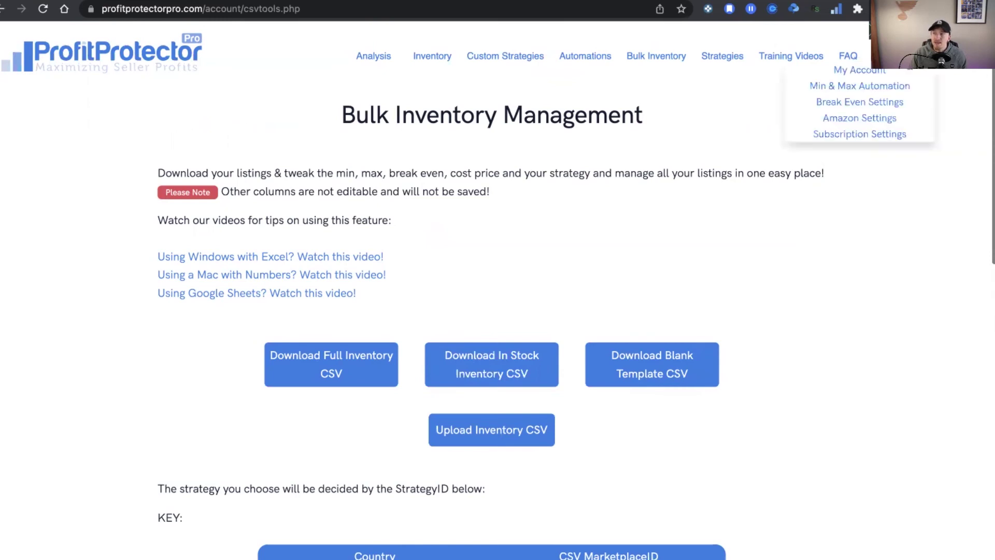
pyautogui.click(866, 88)
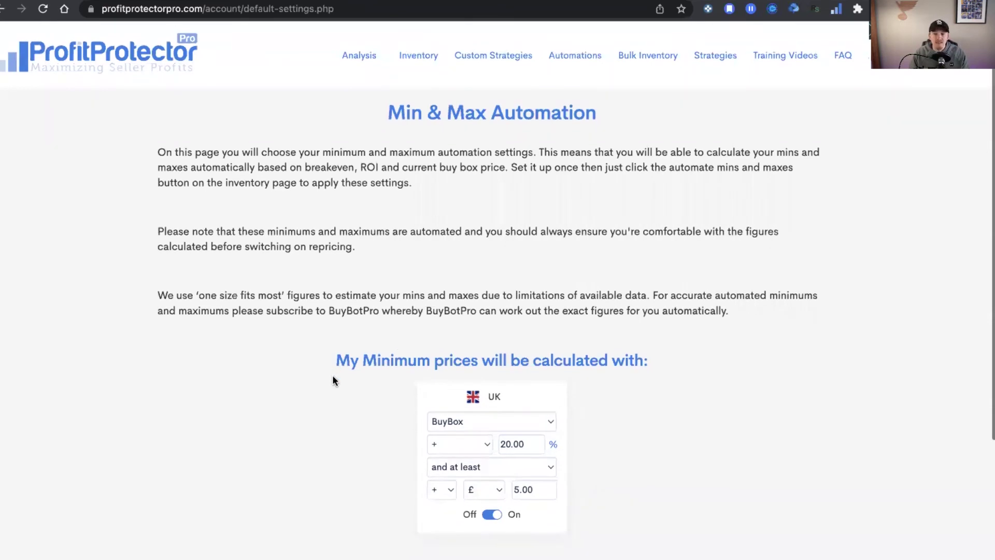
pyautogui.moveTo(311, 358); pyautogui.dragTo(676, 357)
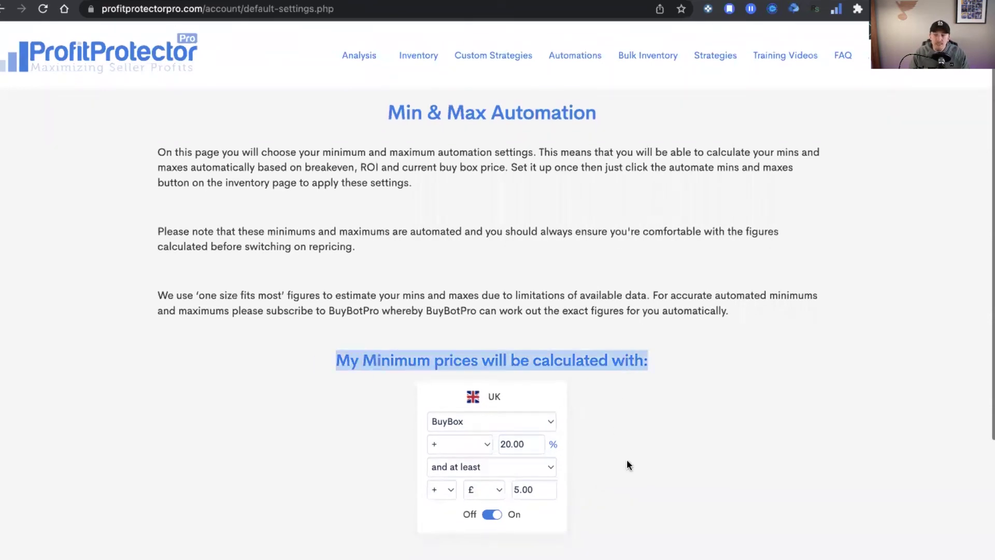
pyautogui.click(718, 386)
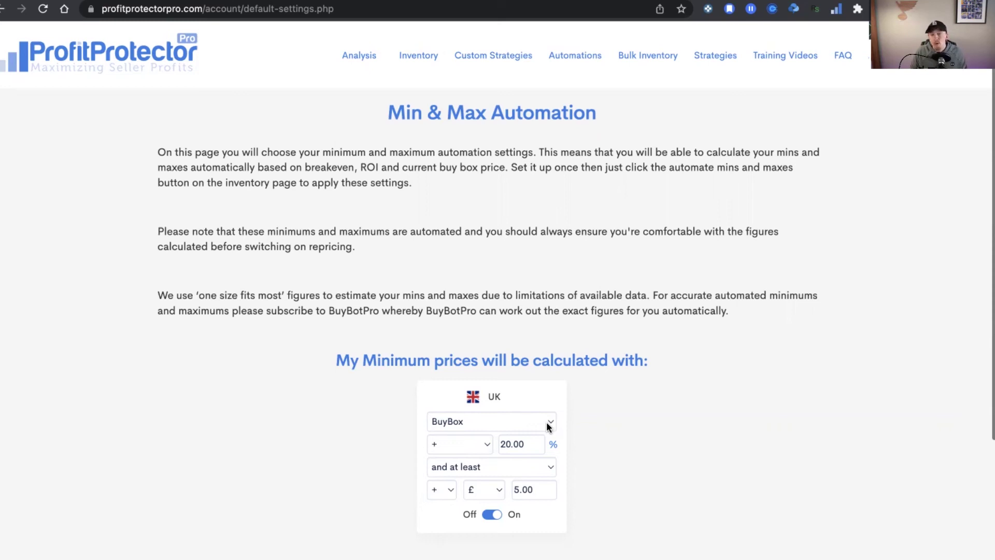
pyautogui.scroll(-3, 548, 426)
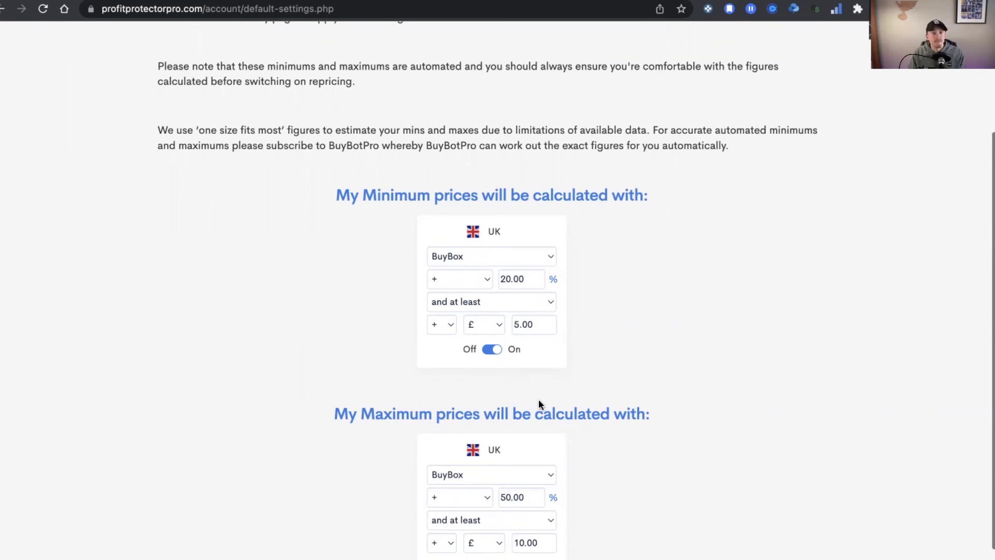
pyautogui.scroll(-1, 604, 432)
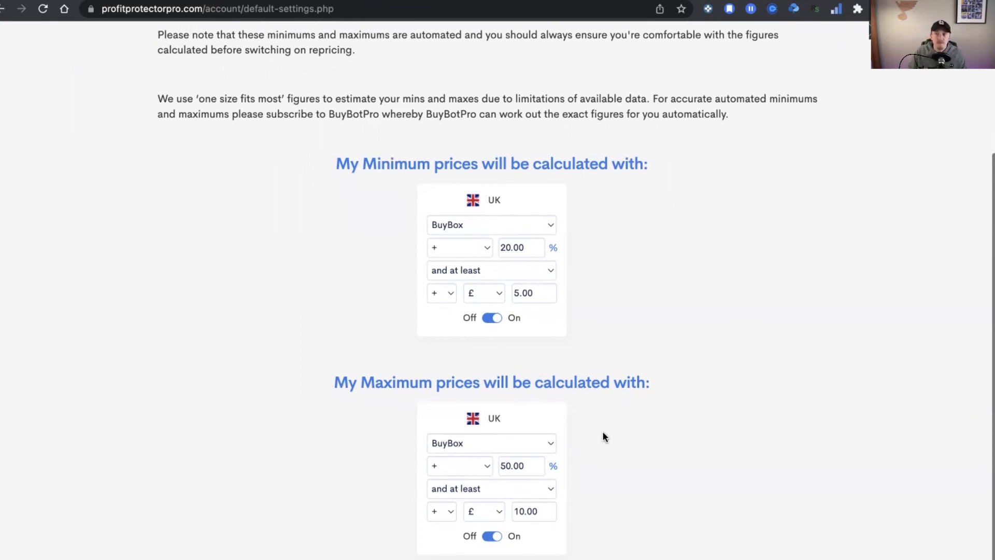
pyautogui.scroll(5, 602, 431)
# Revisit the Bulk Inventory page and return to the Min & Max Automation settings
pyautogui.click(662, 57)
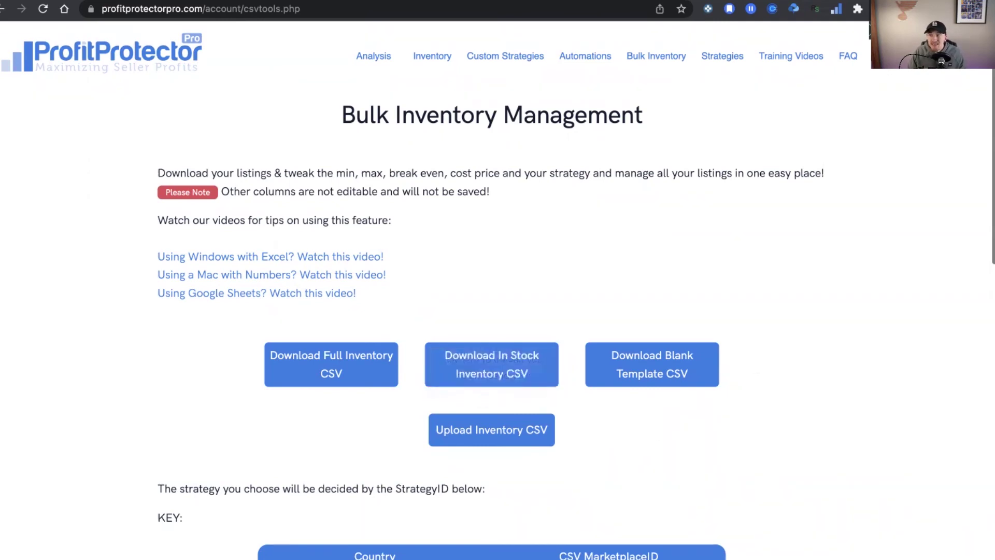
pyautogui.moveTo(881, 88)
pyautogui.click(853, 103)
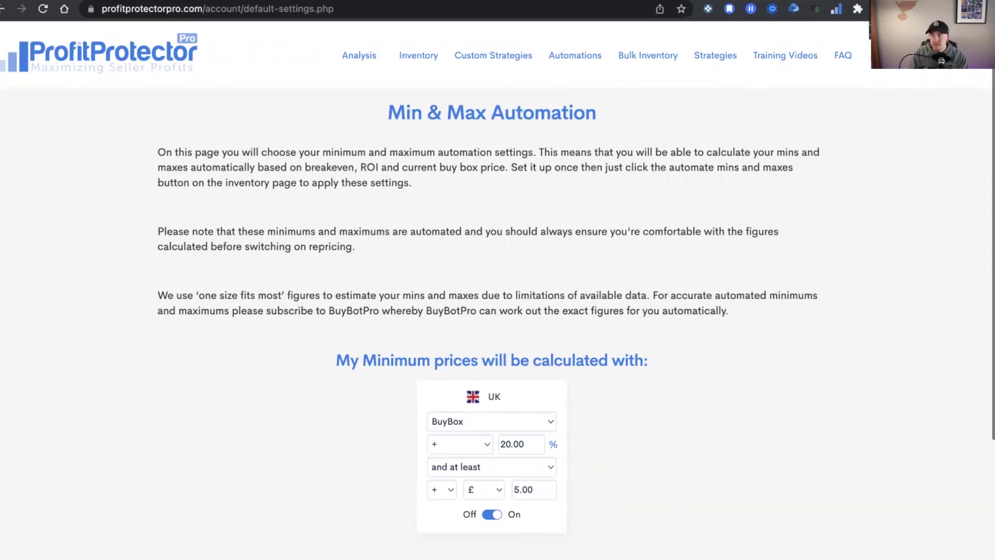
# Open the Break Even Settings and examine the Prep. Fee, Bundle P.F. and Extra Fee fields
pyautogui.moveTo(881, 55)
pyautogui.click(874, 114)
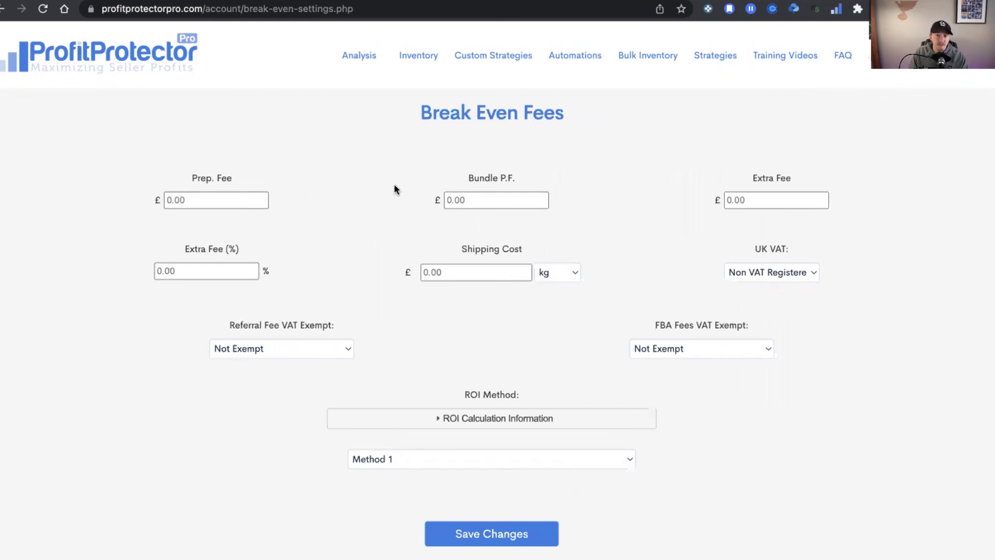
pyautogui.moveTo(241, 179); pyautogui.dragTo(192, 180)
pyautogui.click(194, 200)
pyautogui.moveTo(468, 178); pyautogui.dragTo(533, 176)
pyautogui.click(495, 202)
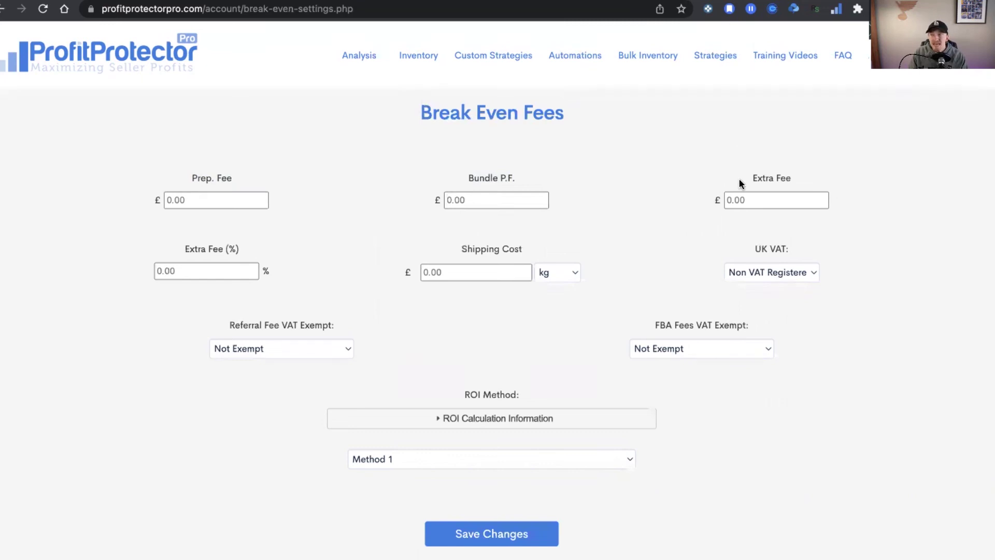
pyautogui.moveTo(739, 178); pyautogui.dragTo(762, 196)
pyautogui.click(637, 227)
# Expand the ROI Calculation Information, review the formulas for Methods 1 to 6, and collapse it again
pyautogui.click(501, 417)
pyautogui.scroll(-3, 595, 384)
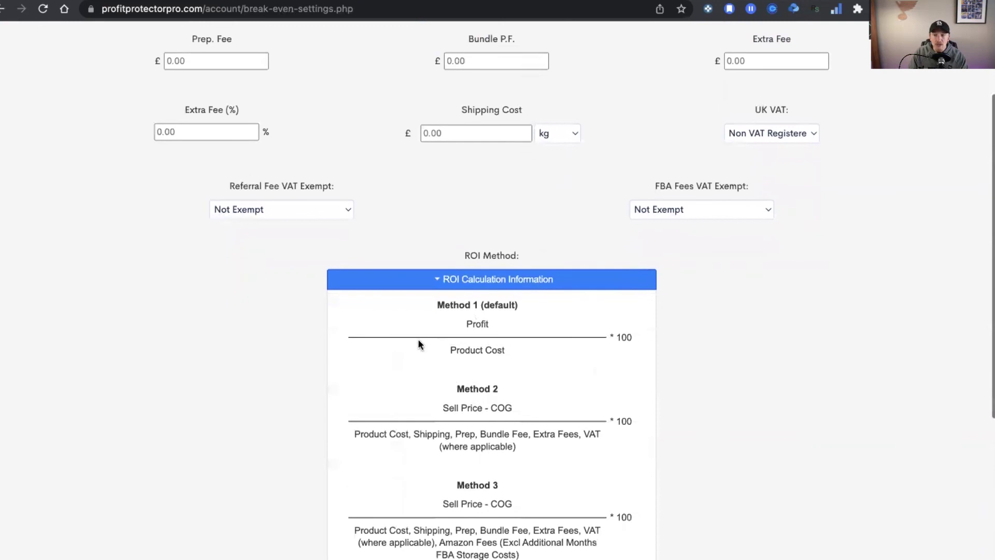
pyautogui.scroll(-5, 501, 350)
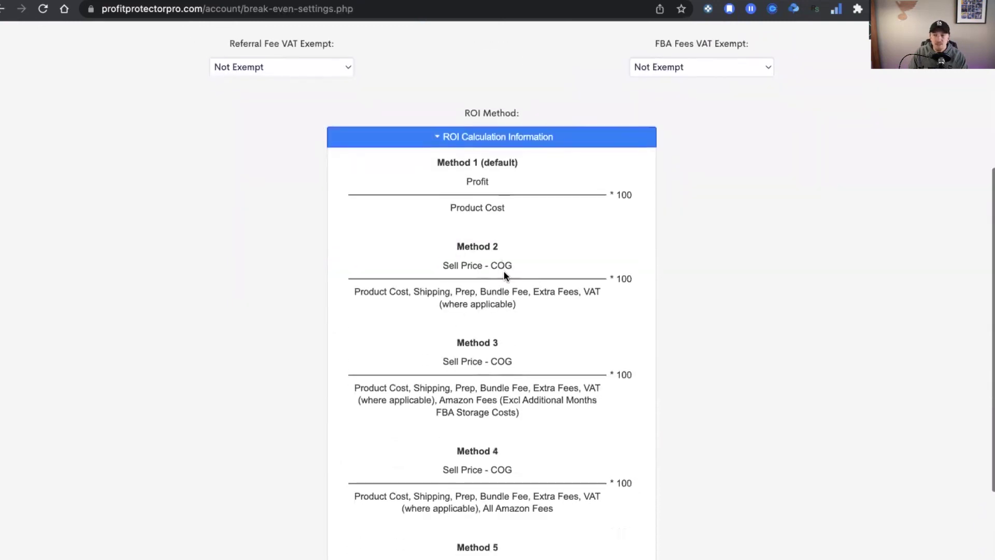
pyautogui.scroll(-3, 504, 274)
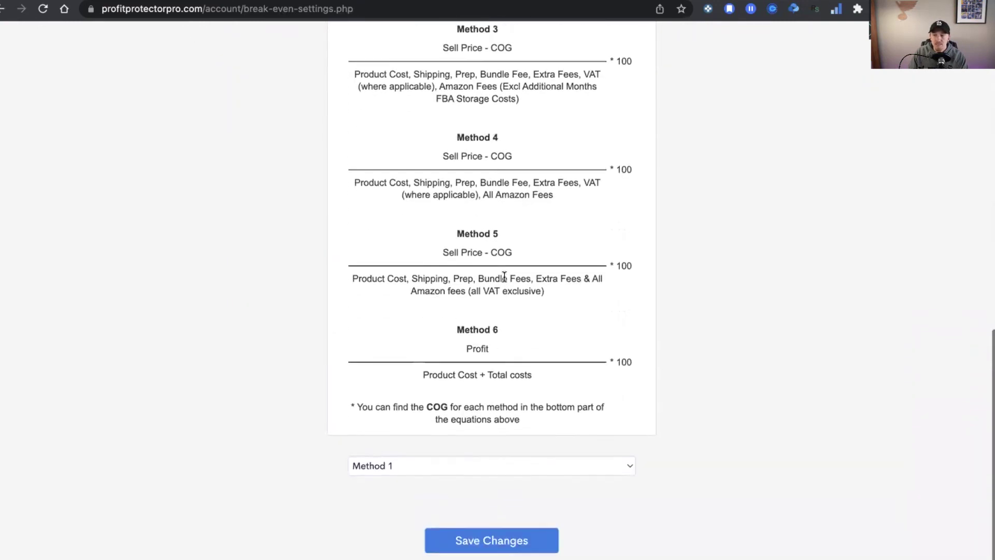
pyautogui.scroll(6, 504, 277)
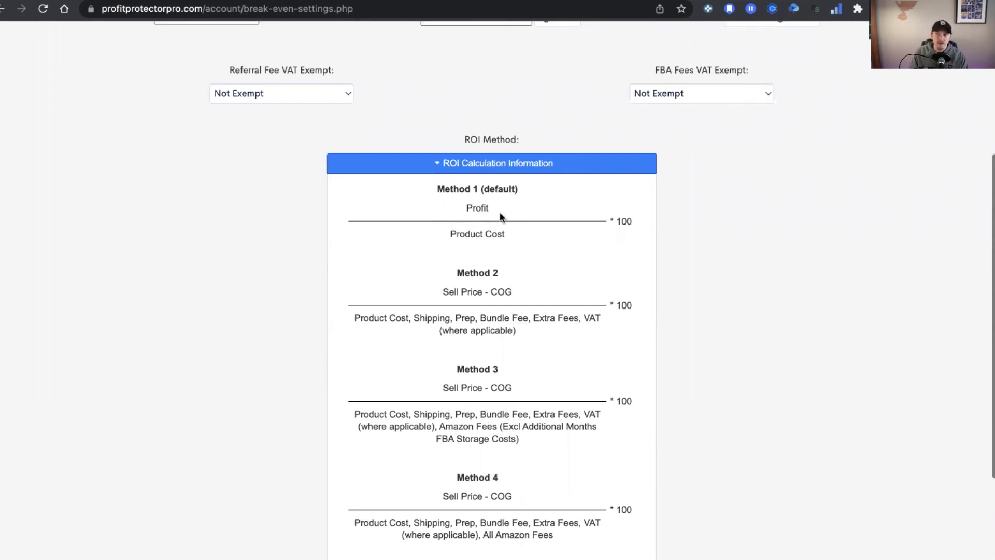
pyautogui.click(505, 163)
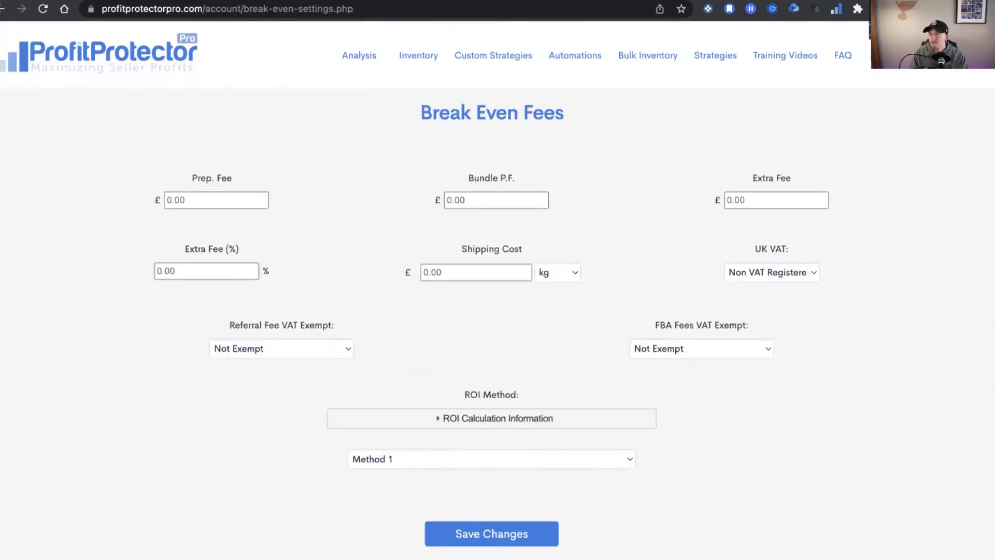
# Check the account settings options, return to the Inventory page and look over the in-stock listings
pyautogui.moveTo(883, 55)
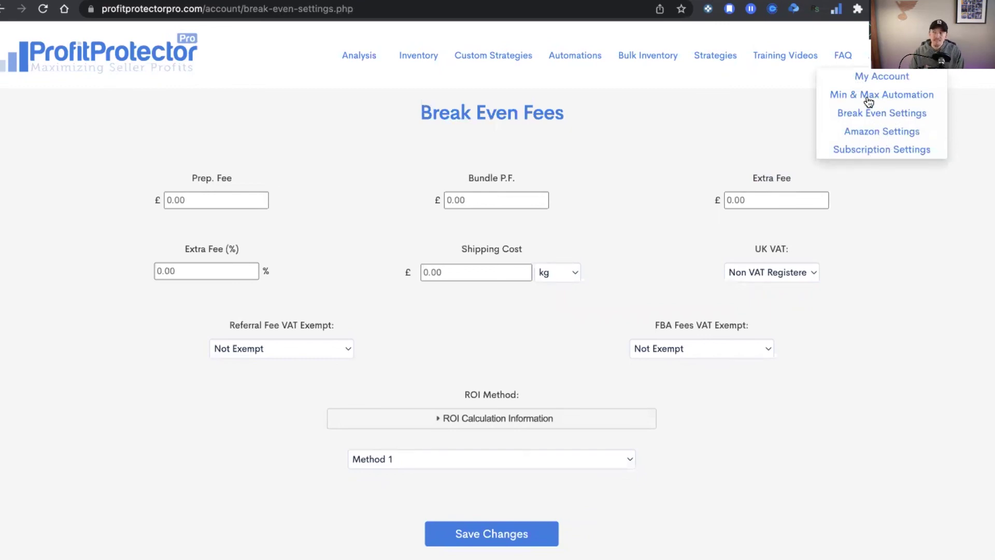
pyautogui.click(80, 58)
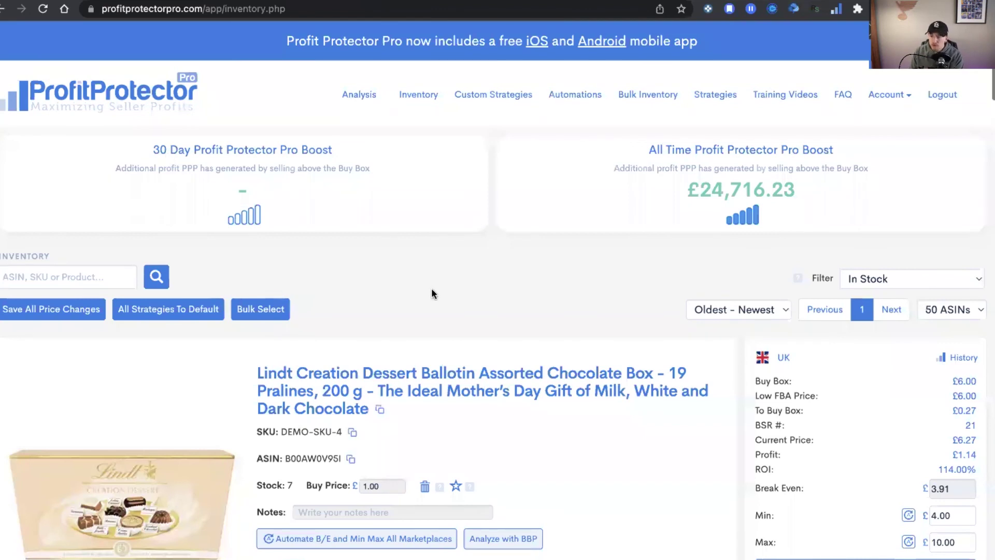
pyautogui.scroll(-3, 433, 291)
pyautogui.scroll(-5, 431, 288)
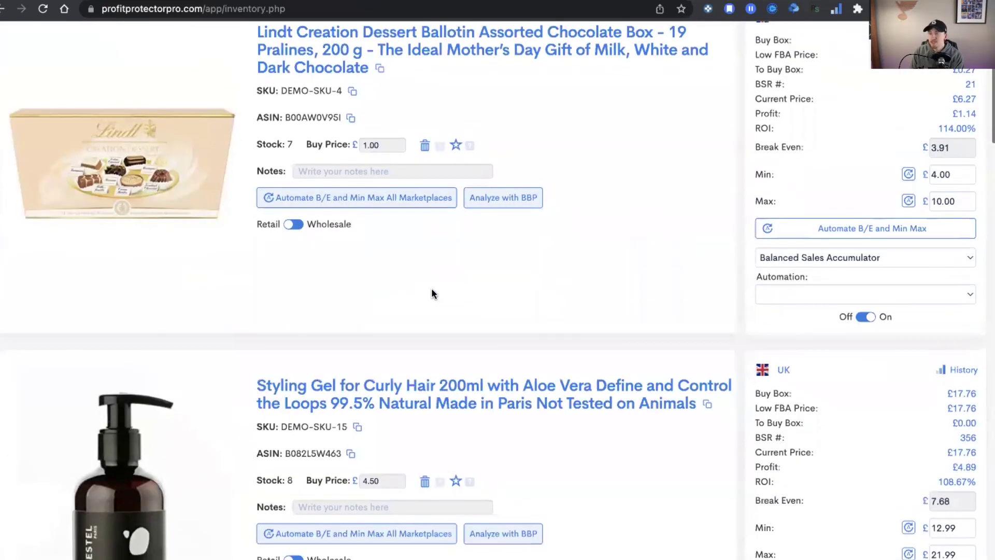
pyautogui.scroll(8, 431, 288)
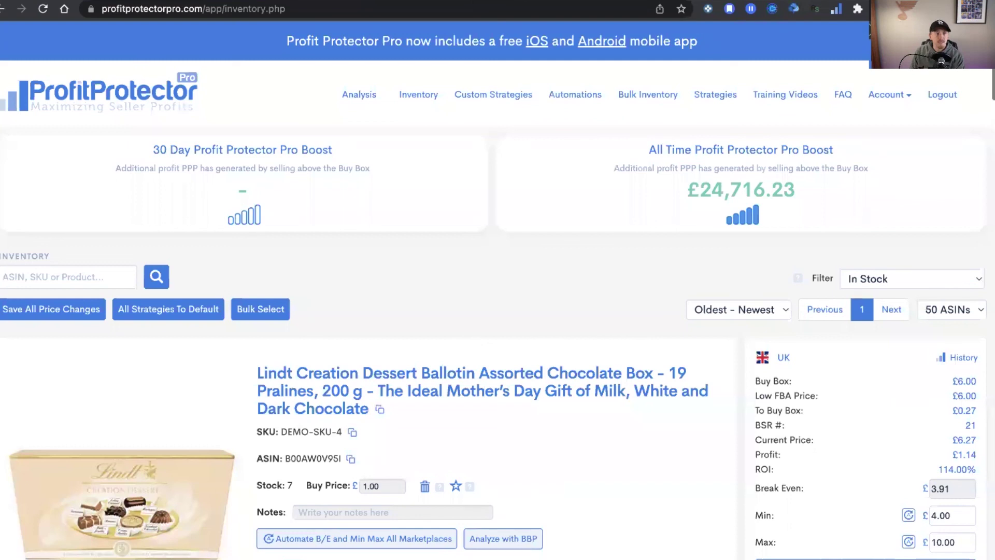